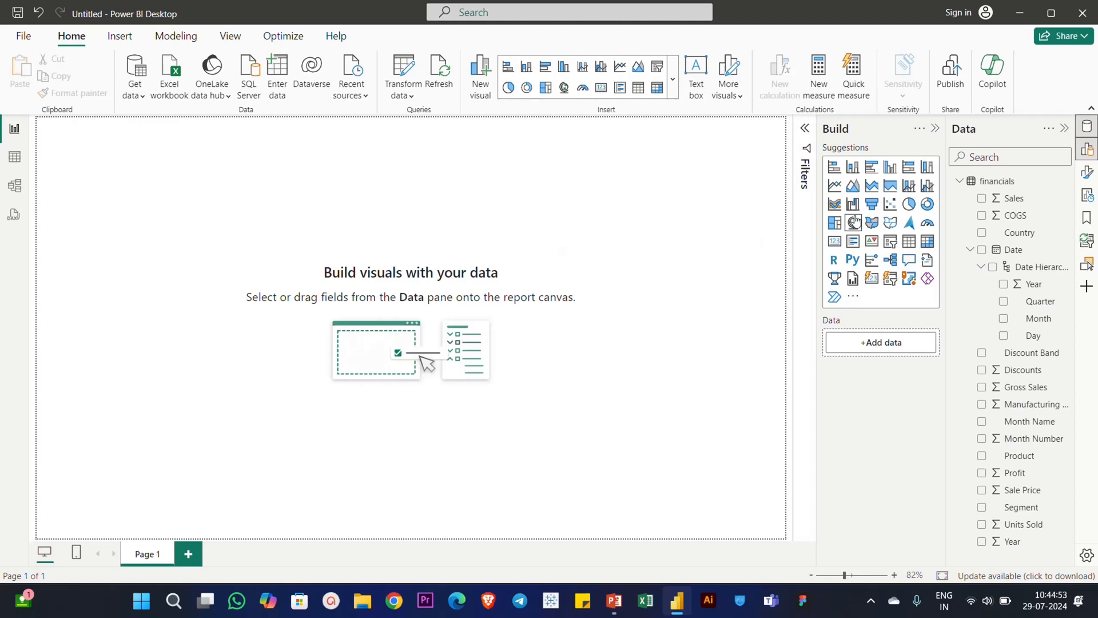
Step: Insert an empty line chart on the report page, then enlarge it and centre it horizontally on the canvas
{"action": "left_click", "coordinate": [836, 191]}
{"action": "left_click_drag", "start_coordinate": [135, 238], "coordinate": [380, 324]}
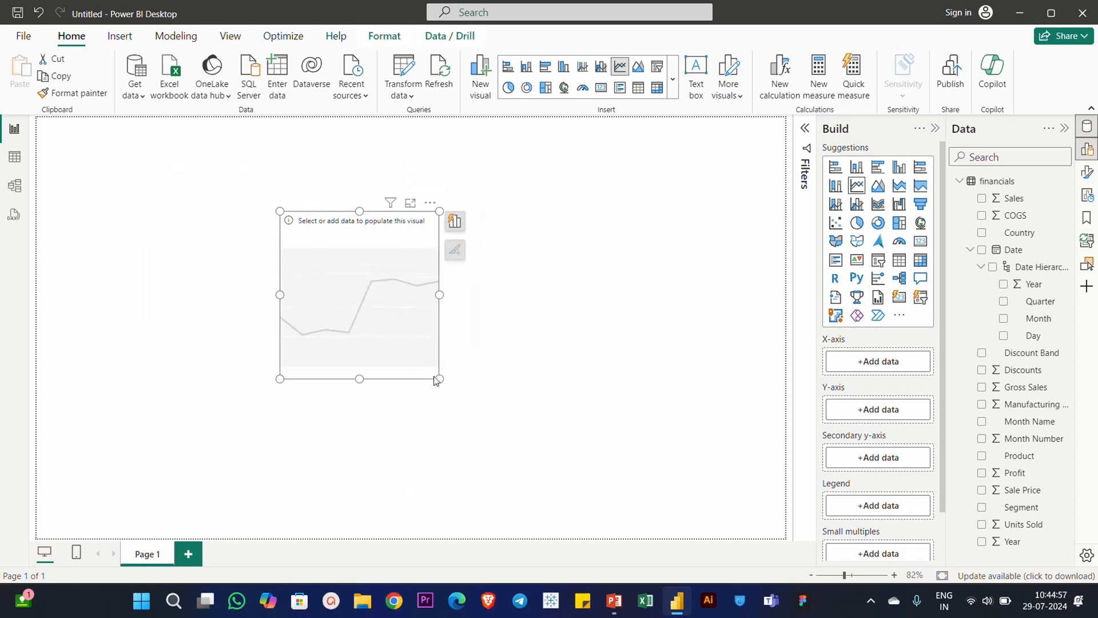
{"action": "left_click_drag", "start_coordinate": [437, 380], "coordinate": [617, 435]}
{"action": "left_click_drag", "start_coordinate": [605, 379], "coordinate": [534, 379]}
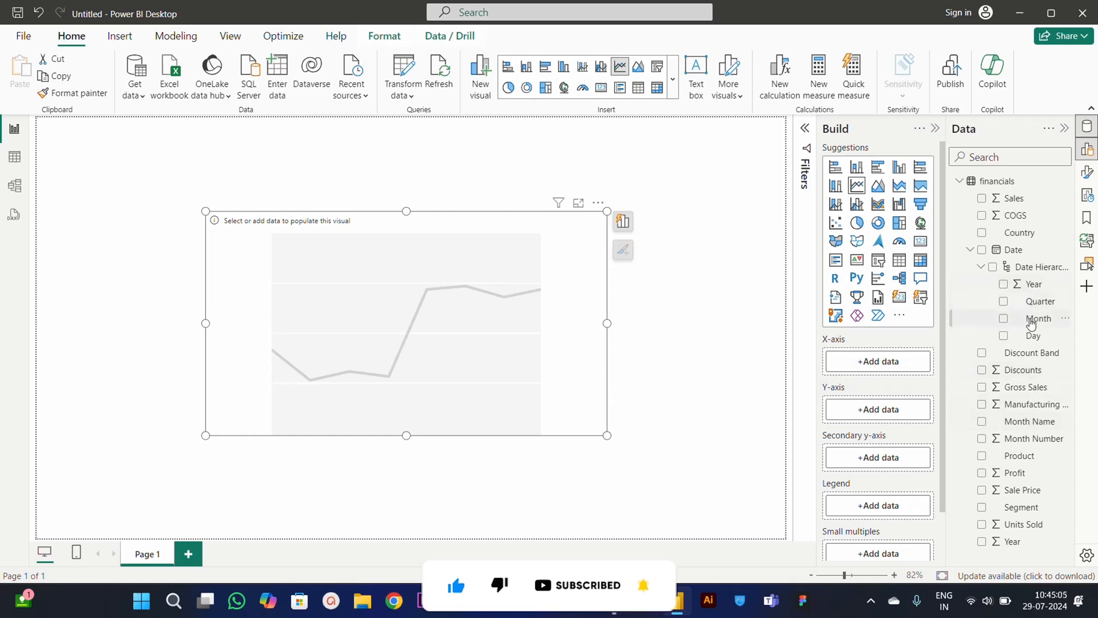
Step: Assign Month from the date hierarchy to the chart's X-axis and Sale Price to its Y-axis
{"action": "left_click_drag", "start_coordinate": [1034, 319], "coordinate": [892, 366]}
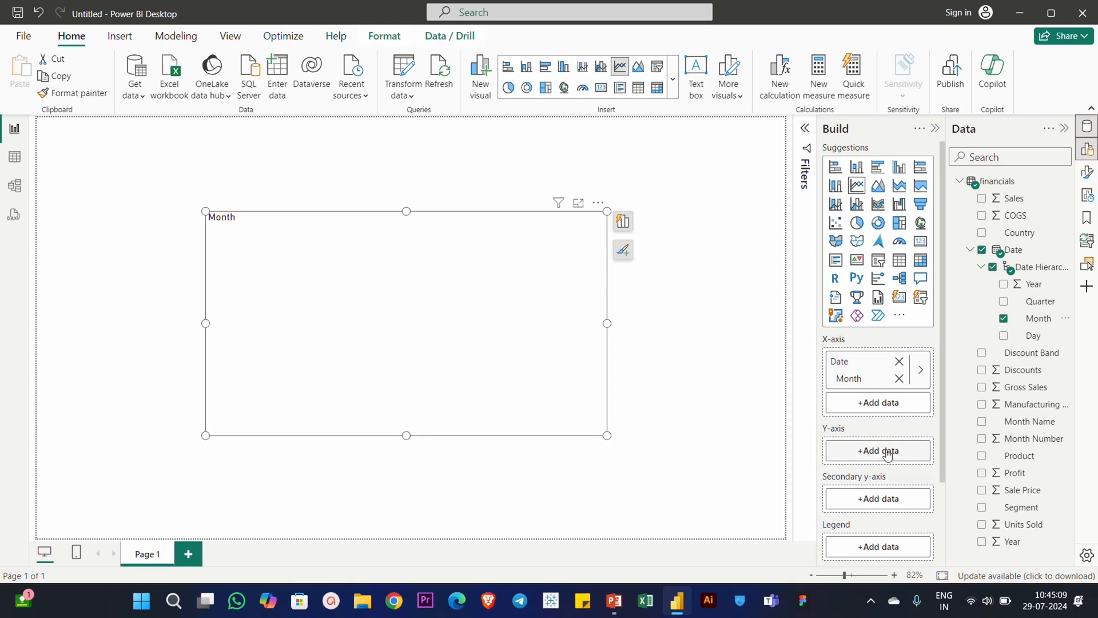
{"action": "left_click_drag", "start_coordinate": [1019, 490], "coordinate": [887, 458]}
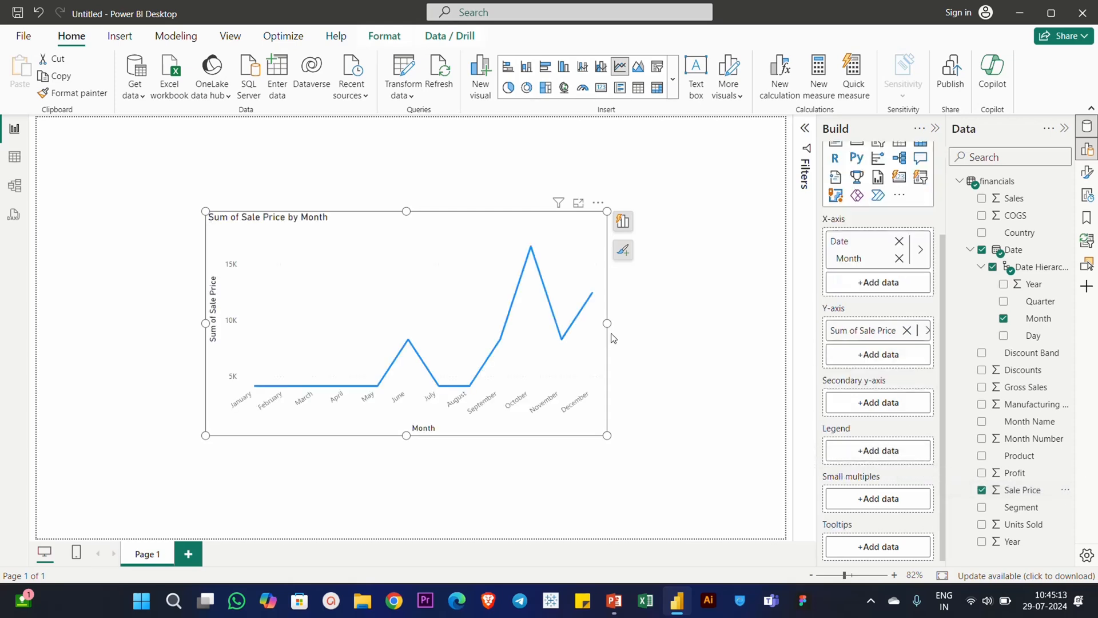
Step: Widen the line chart to about 1168 across and centre it horizontally on the page
{"action": "left_click_drag", "start_coordinate": [607, 325], "coordinate": [776, 323]}
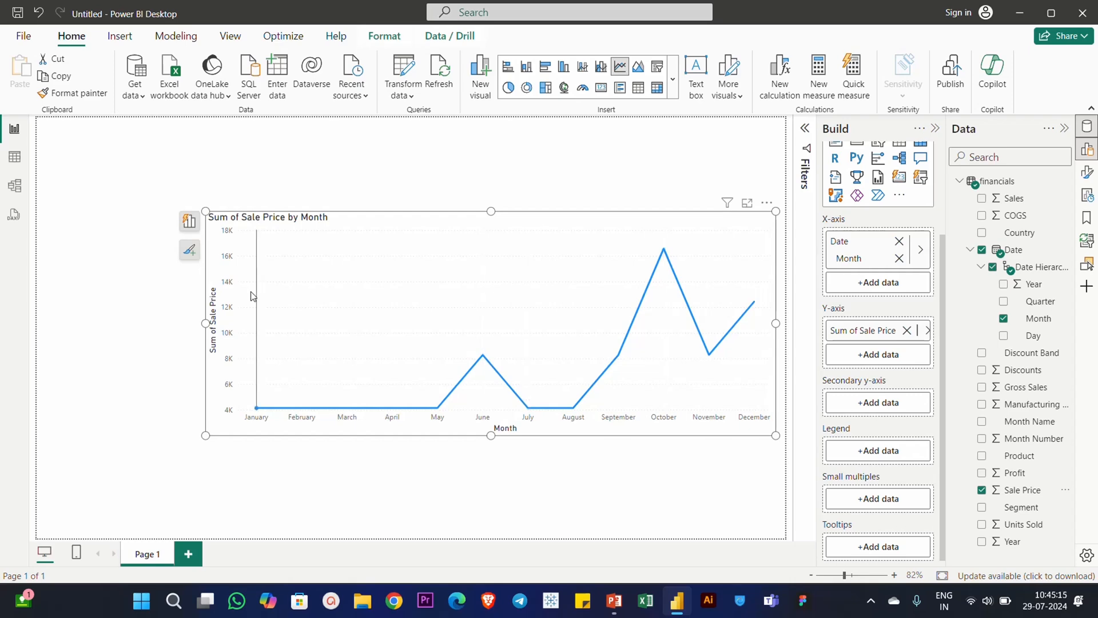
{"action": "left_click_drag", "start_coordinate": [210, 325], "coordinate": [94, 324]}
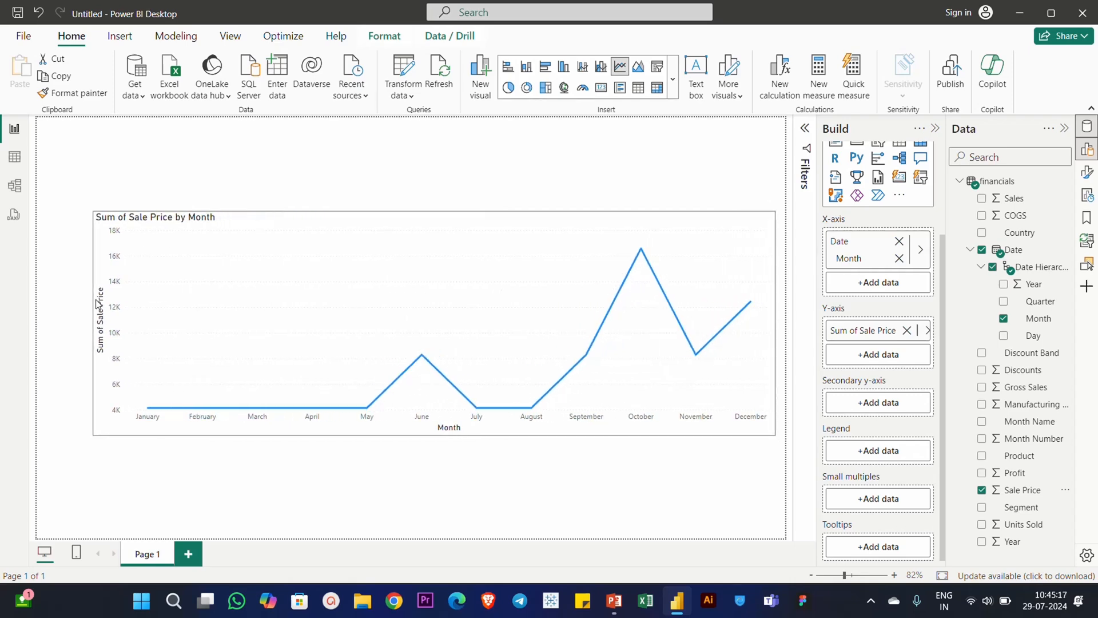
{"action": "left_click_drag", "start_coordinate": [500, 304], "coordinate": [472, 304]}
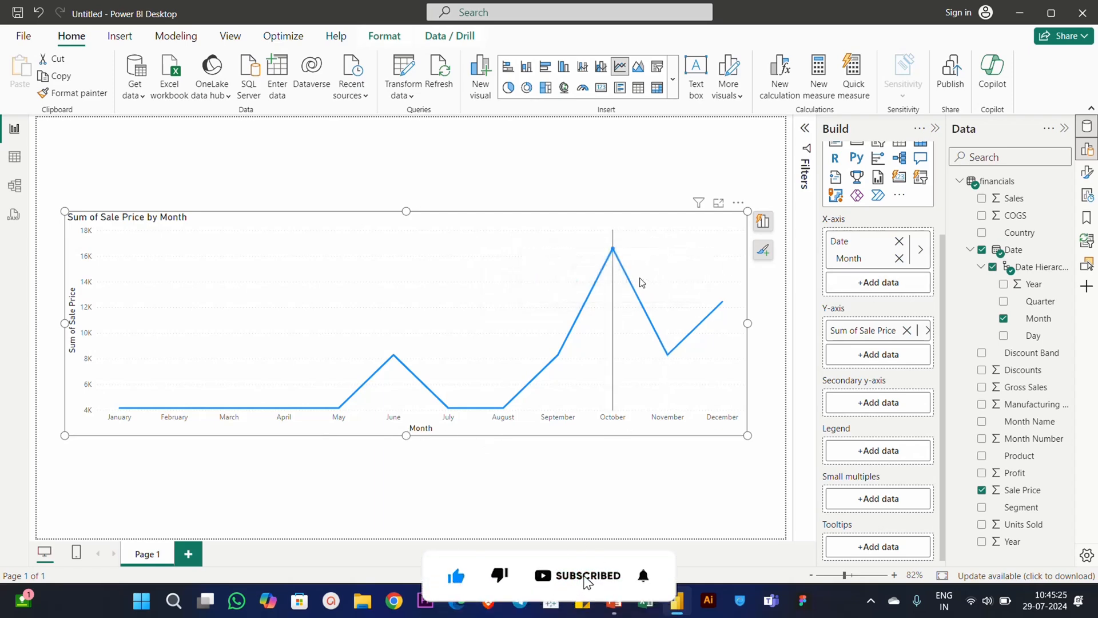
Step: Show the line chart's formatting options in place of the build options and review its size and position settings
{"action": "left_click", "coordinate": [1087, 171]}
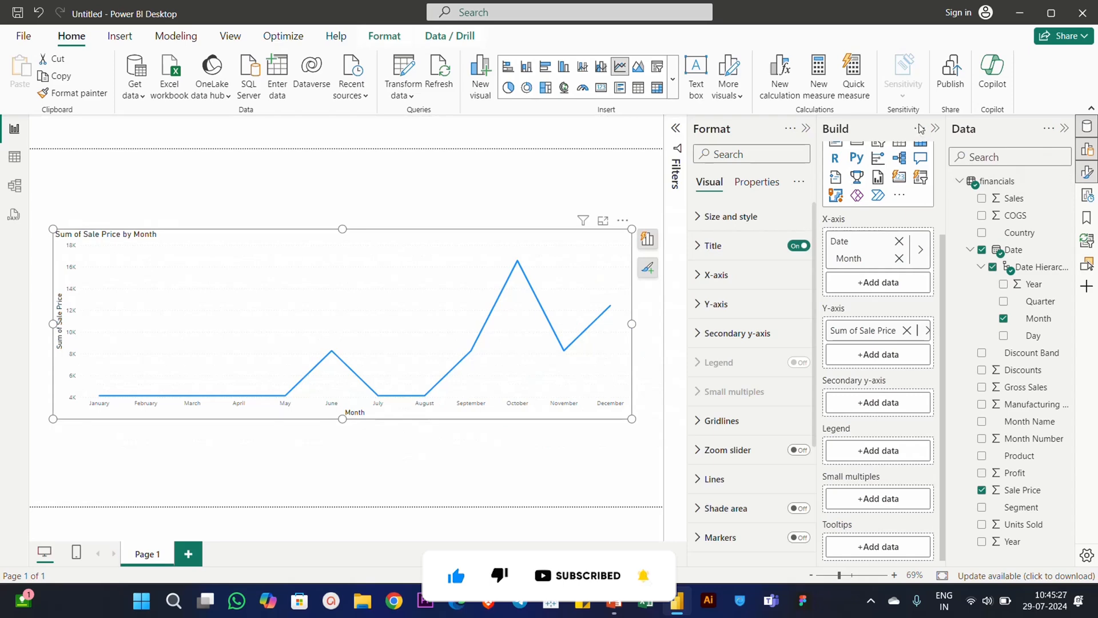
{"action": "left_click", "coordinate": [935, 128]}
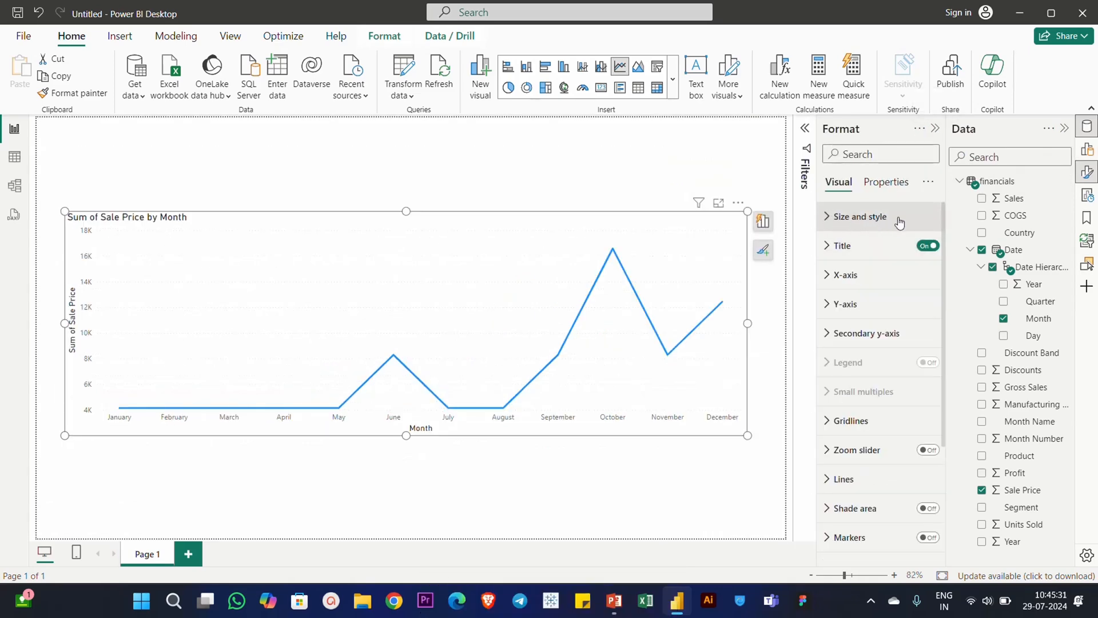
{"action": "left_click", "coordinate": [860, 217]}
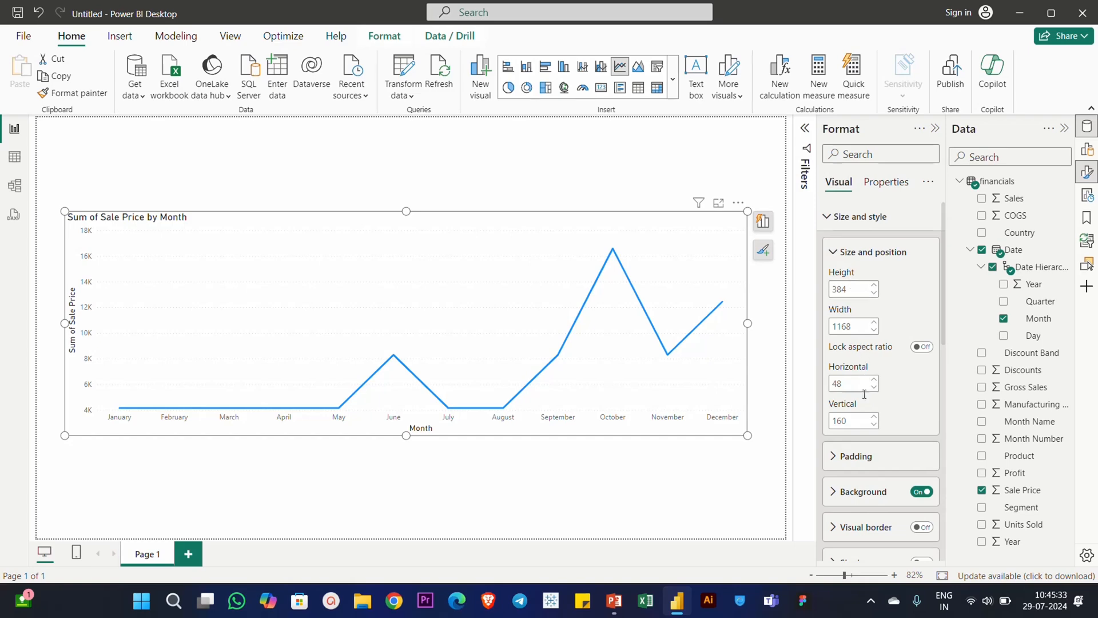
{"action": "left_click", "coordinate": [859, 218]}
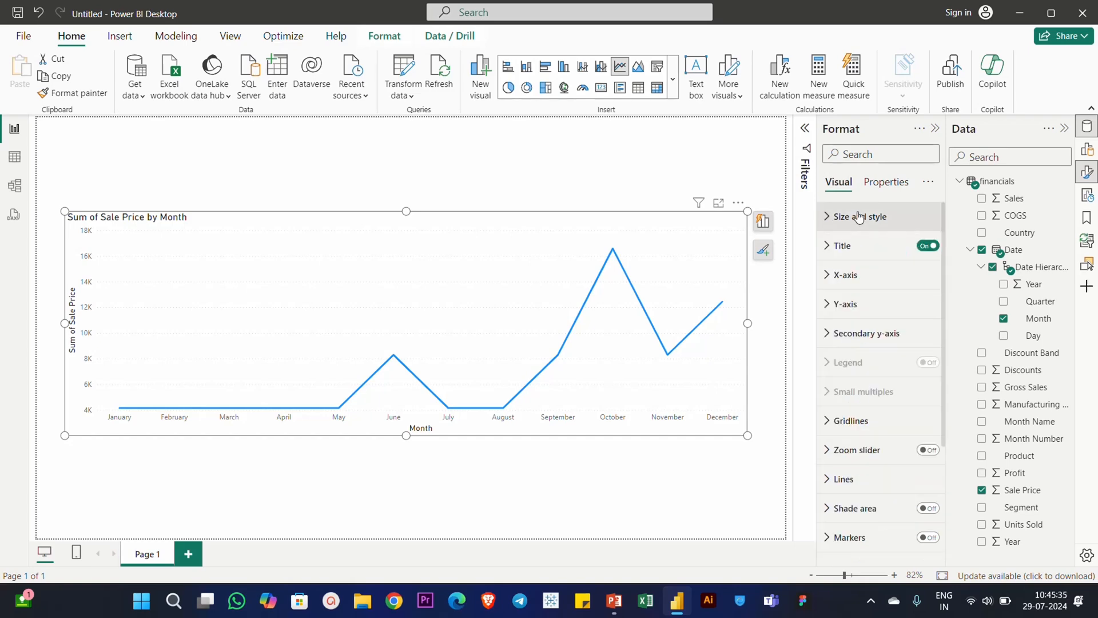
Step: Examine the chart's X-axis value and layout settings and its Y-axis range settings
{"action": "left_click", "coordinate": [844, 276]}
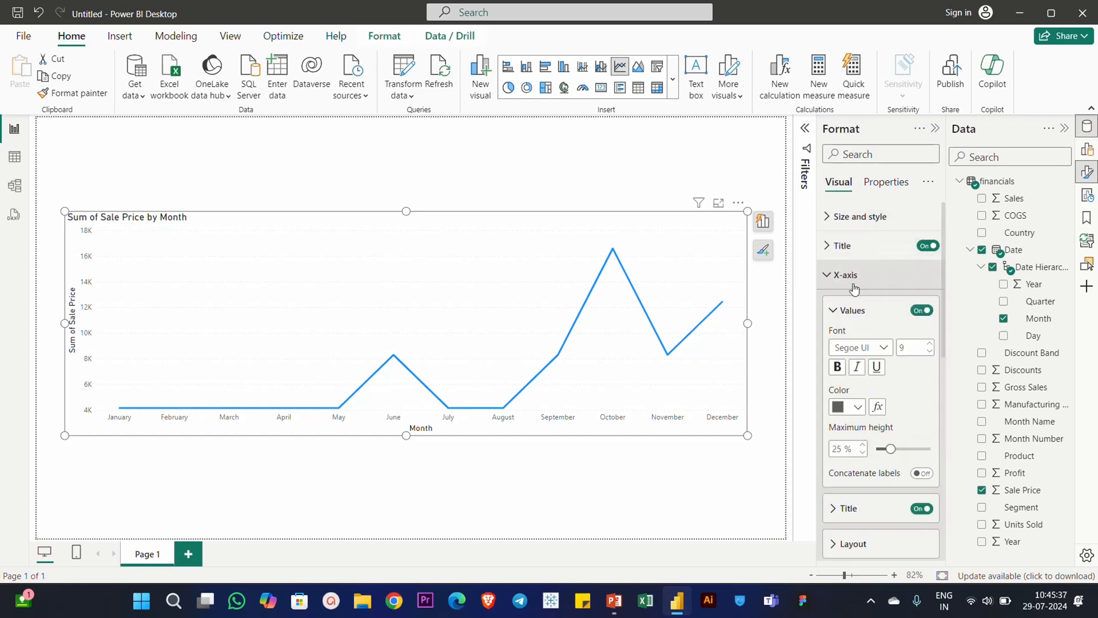
{"action": "scroll", "coordinate": [869, 297], "scroll_direction": "down", "scroll_amount": 3}
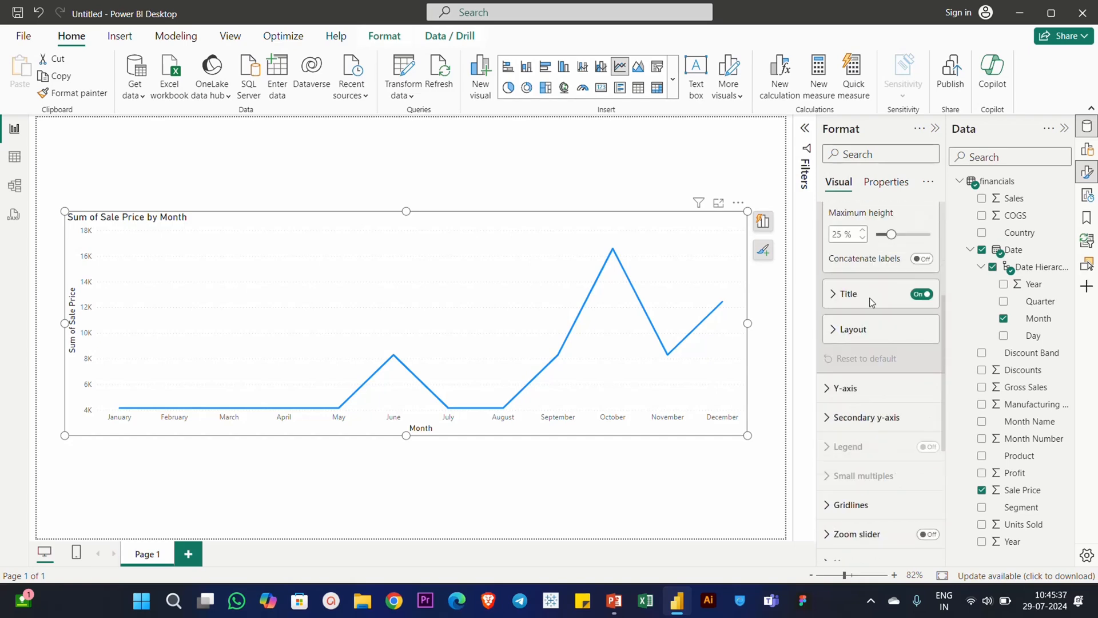
{"action": "left_click", "coordinate": [864, 327]}
{"action": "scroll", "coordinate": [860, 323], "scroll_direction": "up", "scroll_amount": 4}
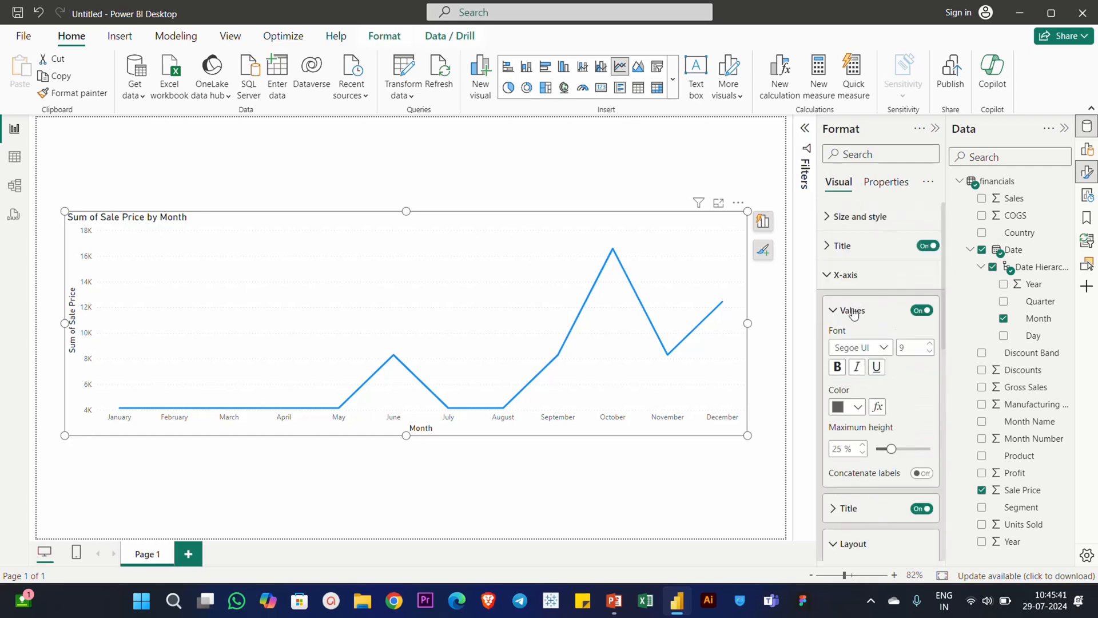
{"action": "left_click", "coordinate": [844, 274]}
{"action": "left_click", "coordinate": [846, 307]}
{"action": "scroll", "coordinate": [870, 300], "scroll_direction": "down", "scroll_amount": 2}
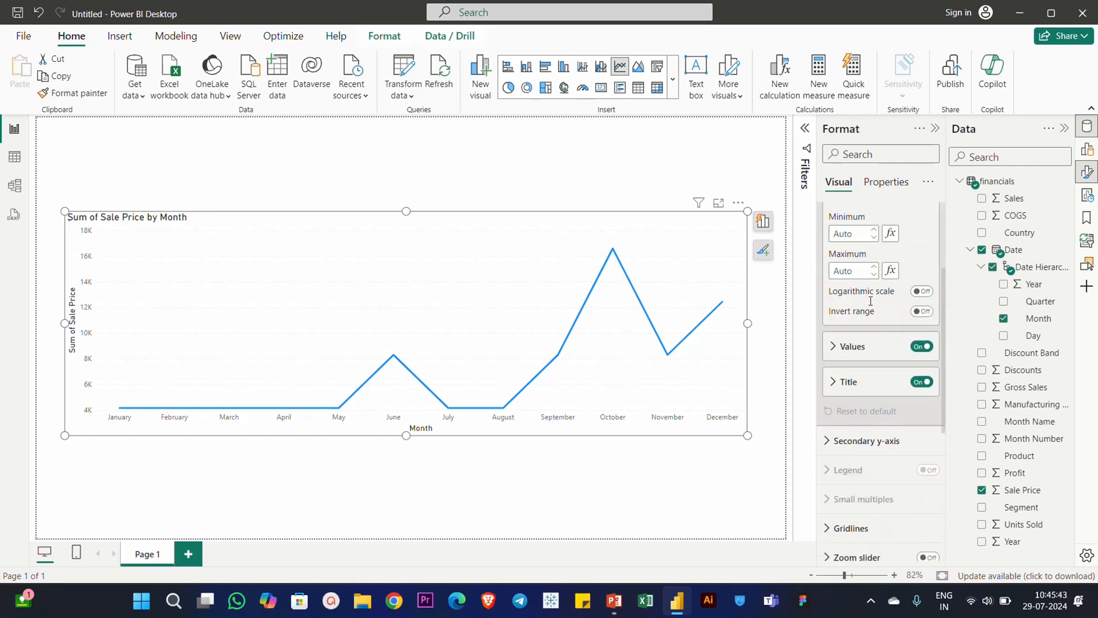
{"action": "scroll", "coordinate": [853, 331], "scroll_direction": "up", "scroll_amount": 3}
{"action": "left_click", "coordinate": [846, 301]}
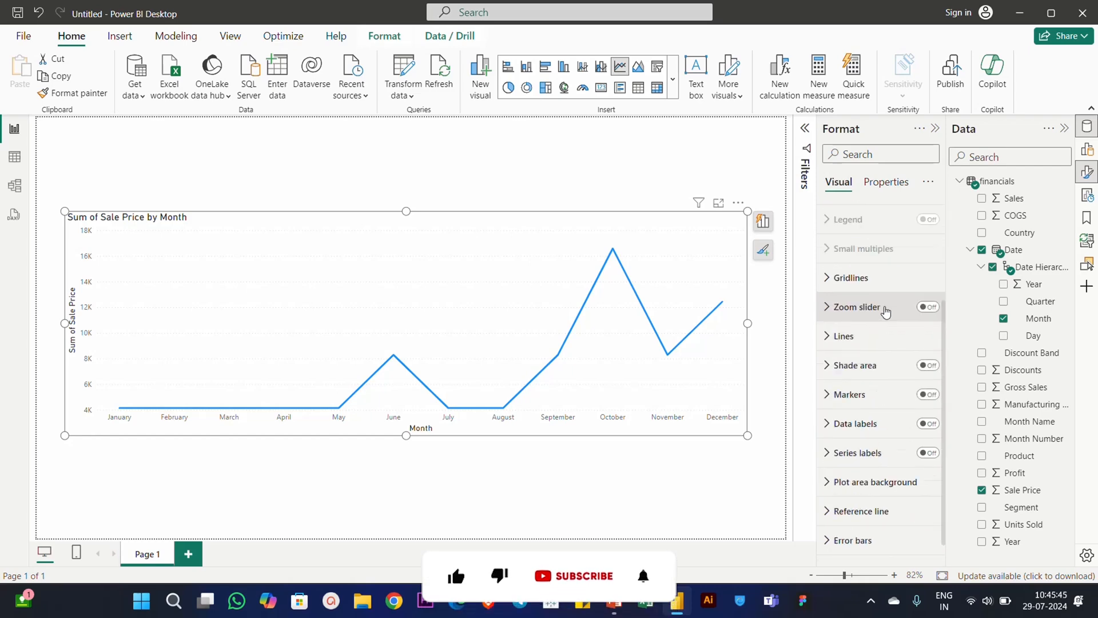
Step: Examine the chart's secondary Y-axis settings and its horizontal gridline settings
{"action": "scroll", "coordinate": [870, 285], "scroll_direction": "up", "scroll_amount": 3}
{"action": "left_click", "coordinate": [853, 338]}
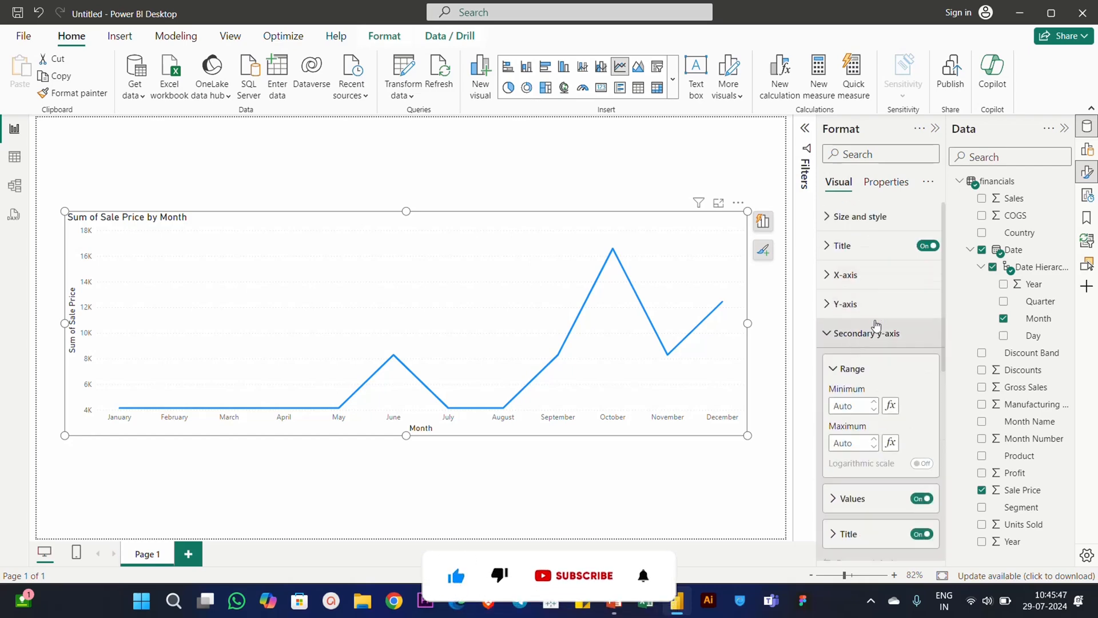
{"action": "scroll", "coordinate": [875, 321], "scroll_direction": "down", "scroll_amount": 3}
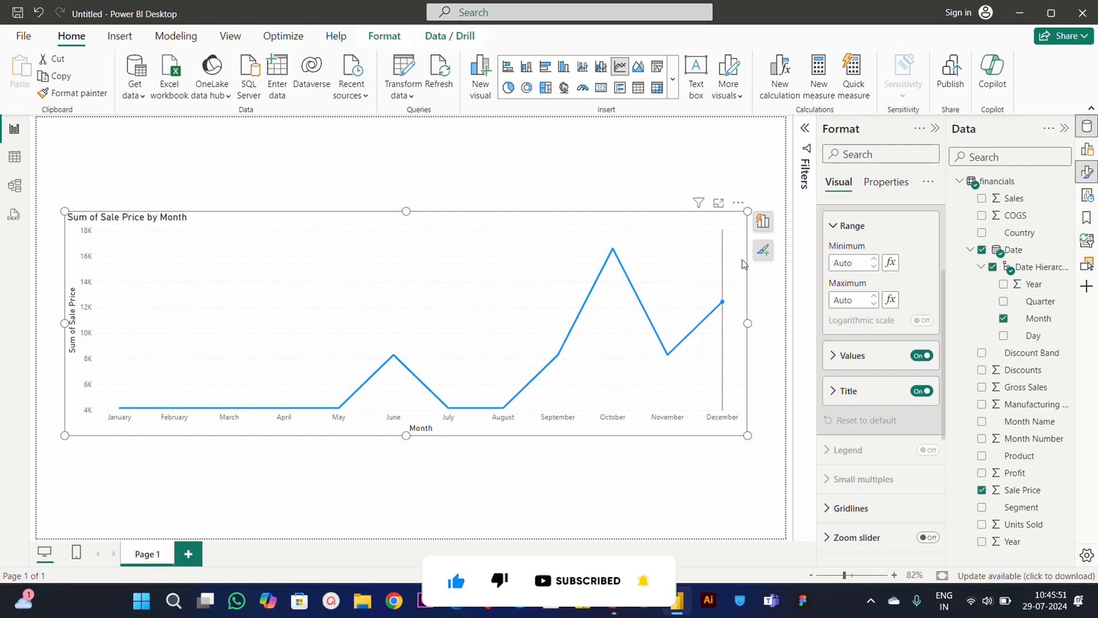
{"action": "scroll", "coordinate": [875, 355], "scroll_direction": "up", "scroll_amount": 3}
{"action": "left_click", "coordinate": [866, 336]}
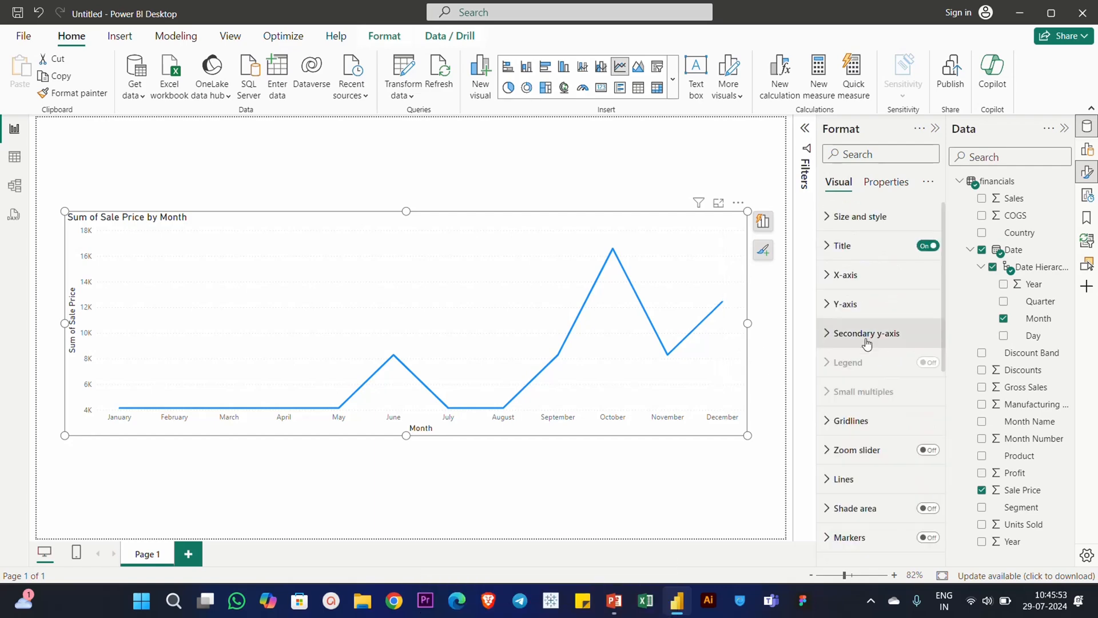
{"action": "scroll", "coordinate": [926, 334], "scroll_direction": "down", "scroll_amount": 3}
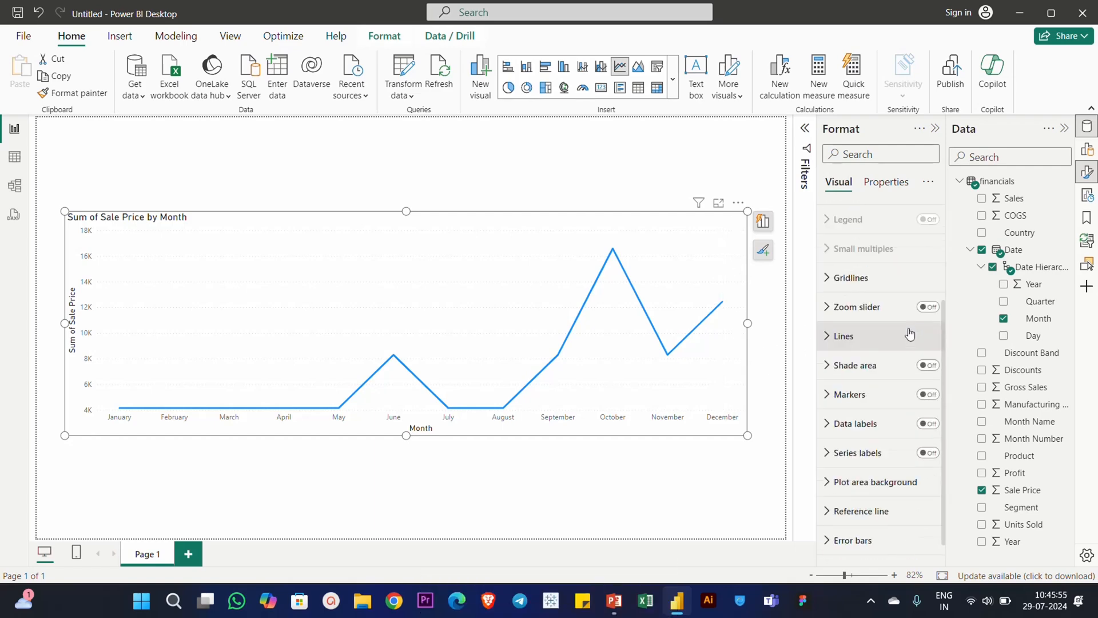
{"action": "left_click", "coordinate": [862, 277]}
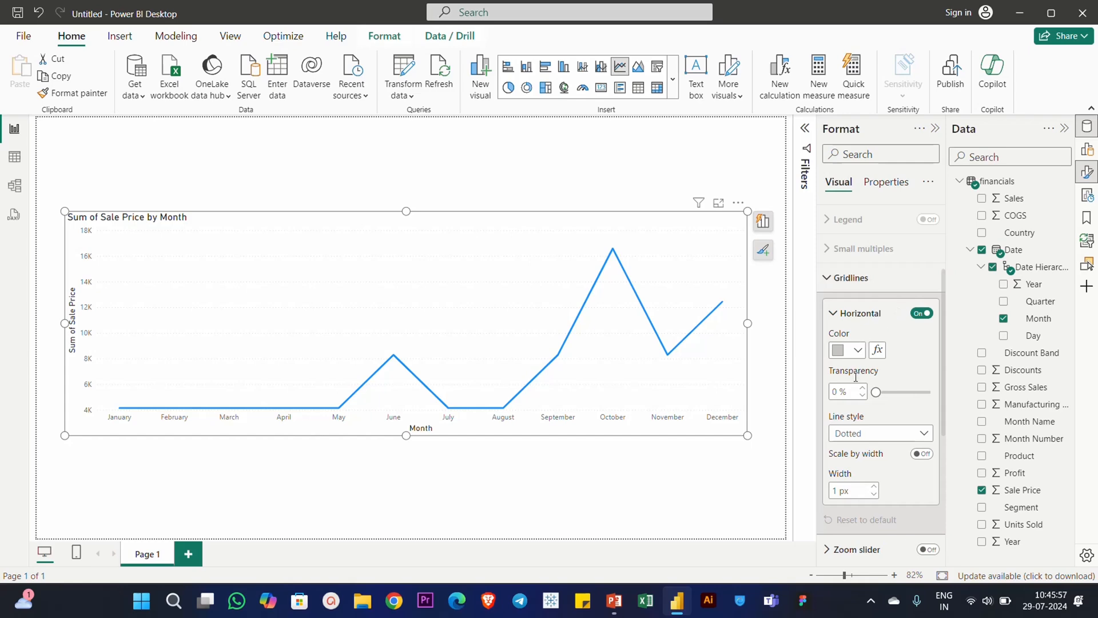
{"action": "scroll", "coordinate": [881, 376], "scroll_direction": "down", "scroll_amount": 2}
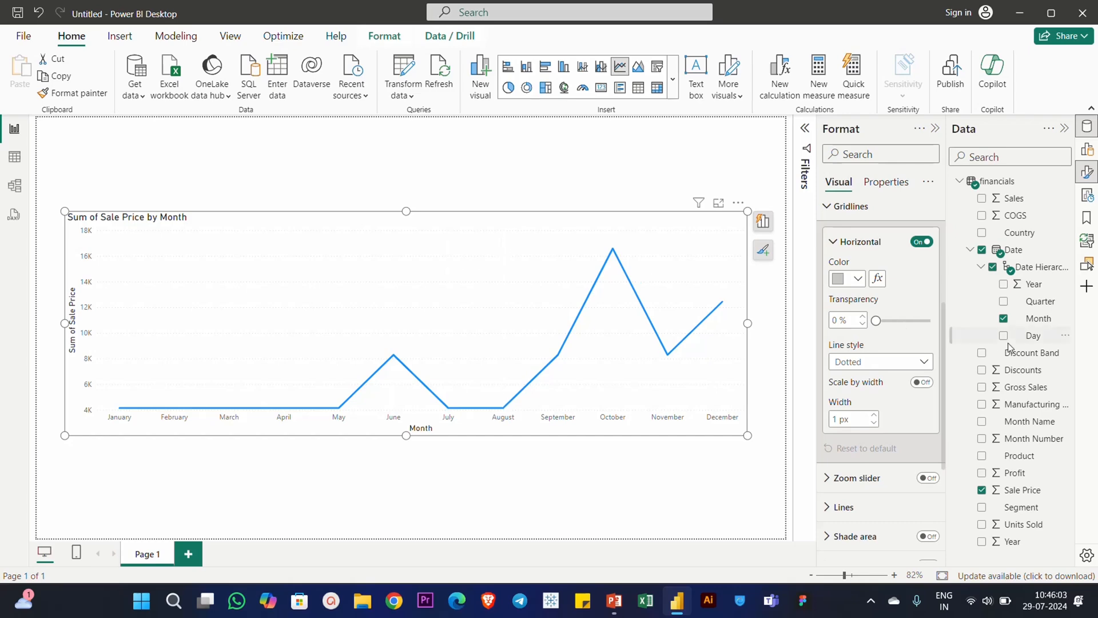
{"action": "left_click", "coordinate": [854, 222]}
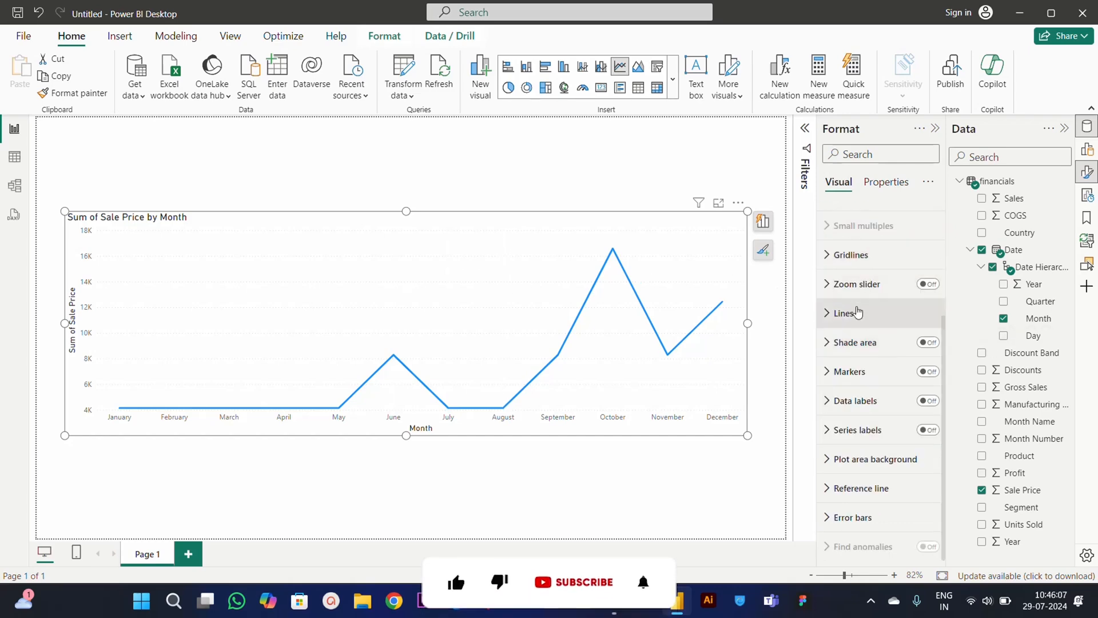
Step: Try the zoom slider on the chart's Y-axis, restore the full range and switch the slider off
{"action": "left_click", "coordinate": [930, 286]}
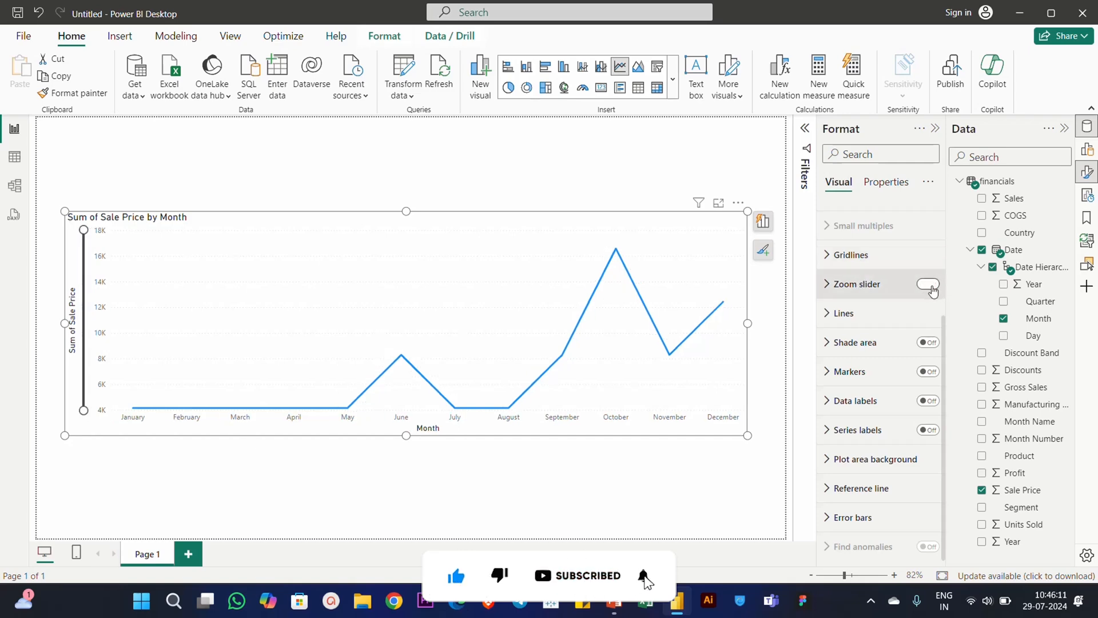
{"action": "left_click_drag", "start_coordinate": [84, 410], "coordinate": [83, 310]}
{"action": "left_click_drag", "start_coordinate": [105, 354], "coordinate": [103, 441]}
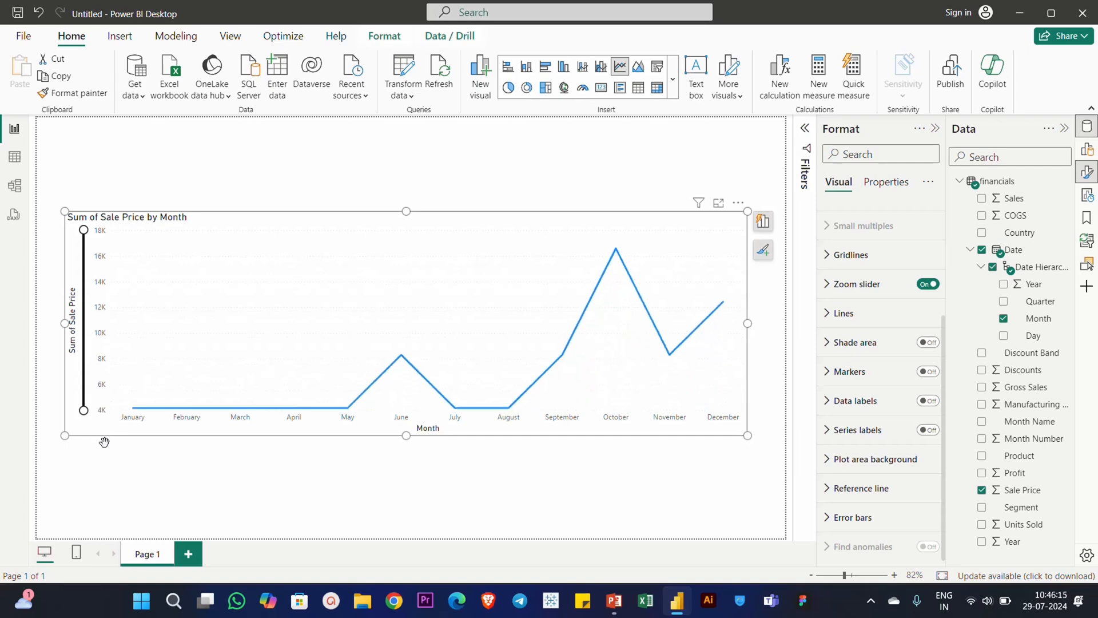
{"action": "left_click", "coordinate": [925, 284]}
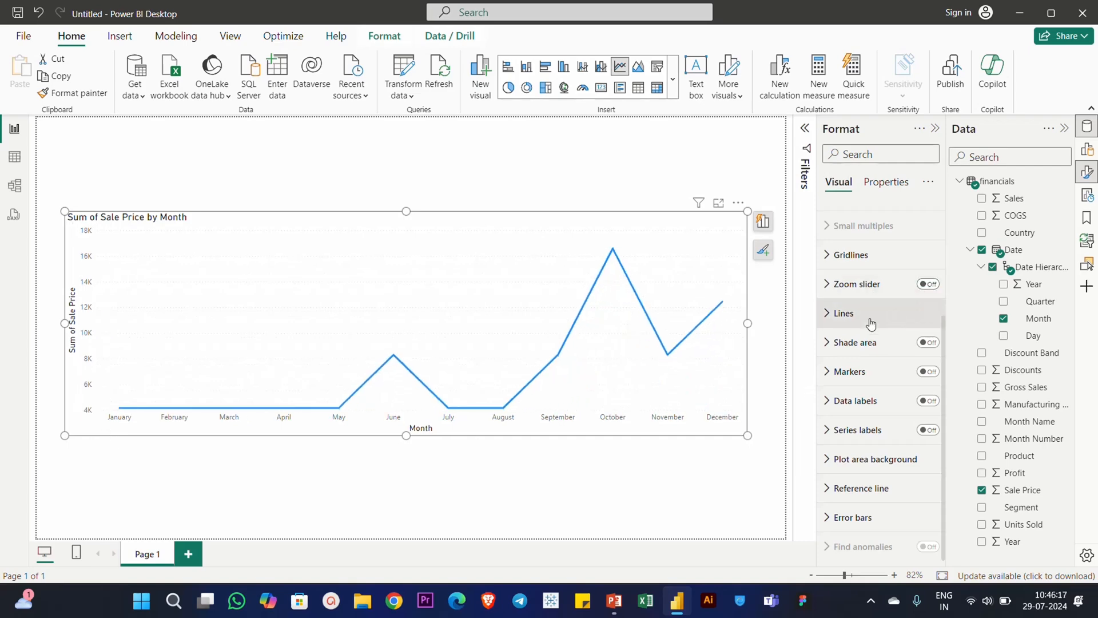
Step: Expand the chart's line settings and check which series the formatting can apply to
{"action": "left_click", "coordinate": [844, 313]}
{"action": "scroll", "coordinate": [912, 328], "scroll_direction": "down", "scroll_amount": 3}
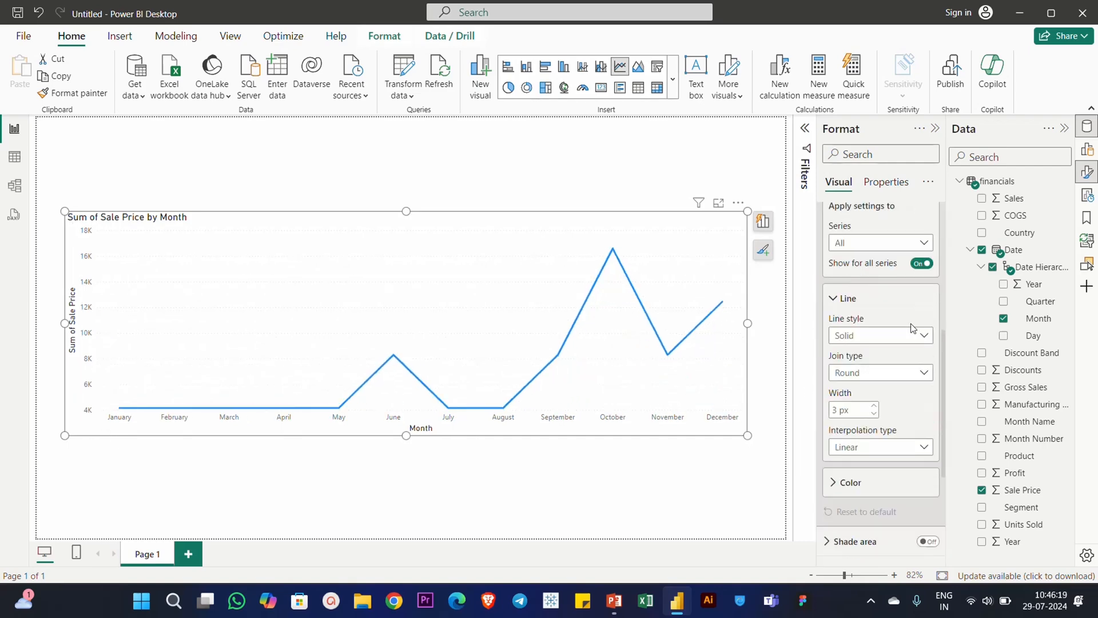
{"action": "left_click", "coordinate": [868, 247]}
{"action": "left_click", "coordinate": [856, 261]}
{"action": "left_click", "coordinate": [869, 244]}
{"action": "left_click", "coordinate": [879, 291]}
Step: Try the Dashed and Dotted line styles on the chart line, and set the style to Custom
{"action": "left_click", "coordinate": [869, 336]}
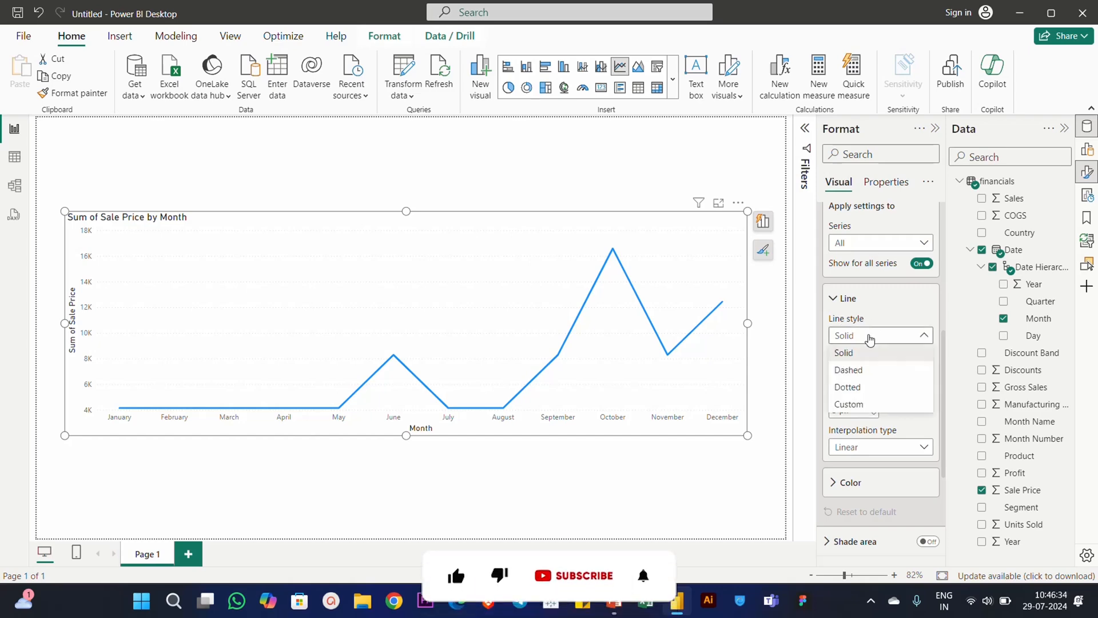
{"action": "left_click", "coordinate": [869, 369]}
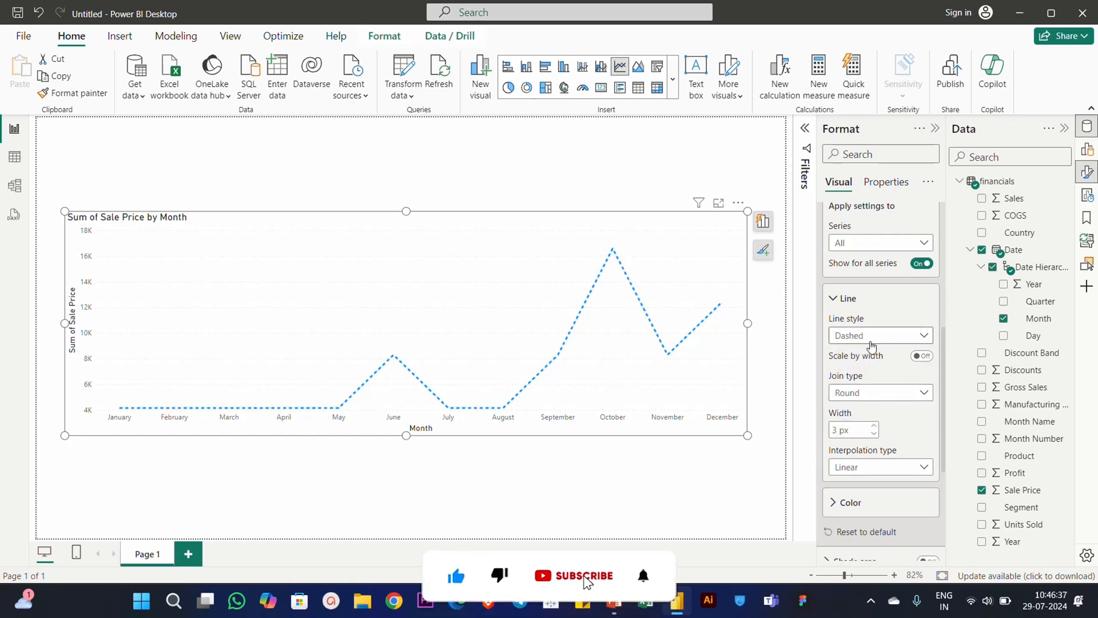
{"action": "left_click", "coordinate": [869, 342]}
{"action": "left_click", "coordinate": [865, 386]}
{"action": "left_click", "coordinate": [869, 339]}
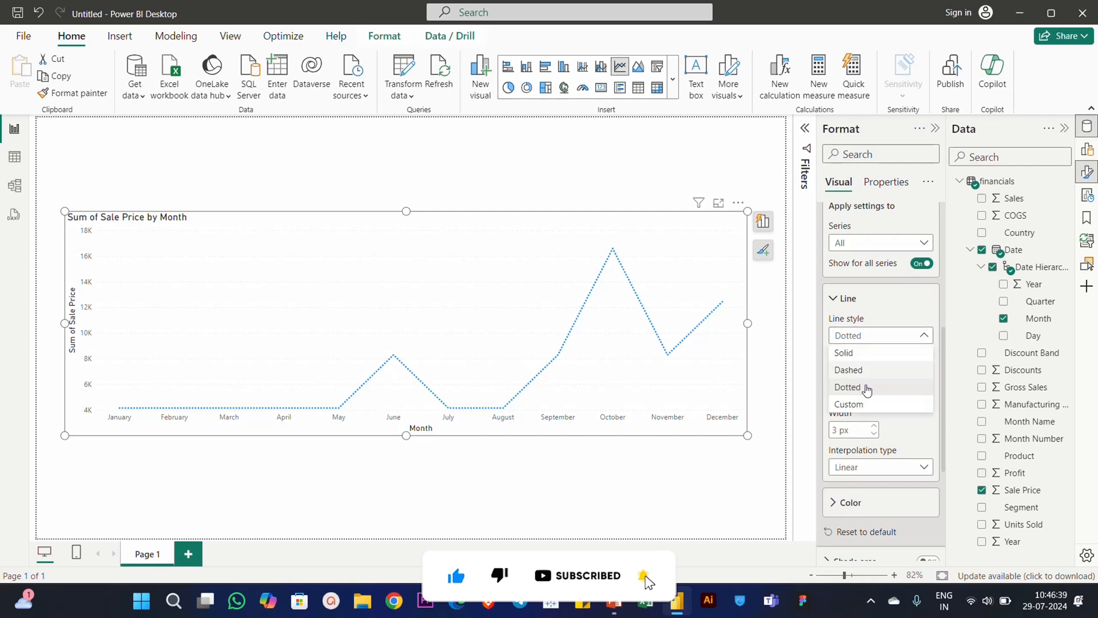
{"action": "left_click", "coordinate": [860, 405]}
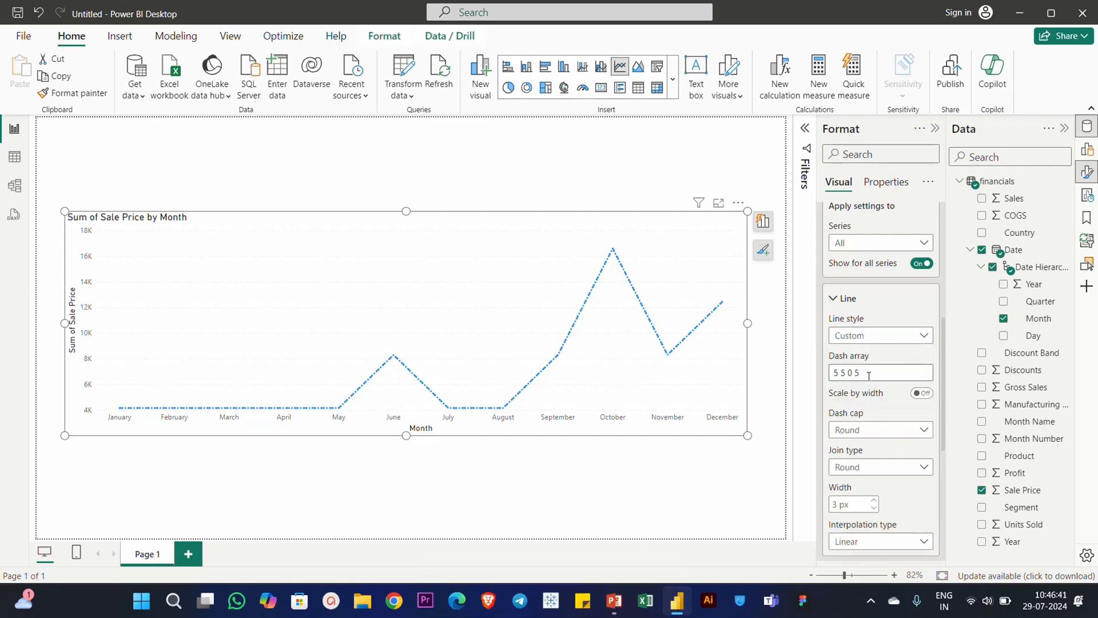
Step: Set the custom line's dash array to 6 6 0 4 and turn on scaling by width
{"action": "left_click", "coordinate": [847, 373]}
{"action": "key", "text": "BackSpace"}
{"action": "type", "text": "4"}
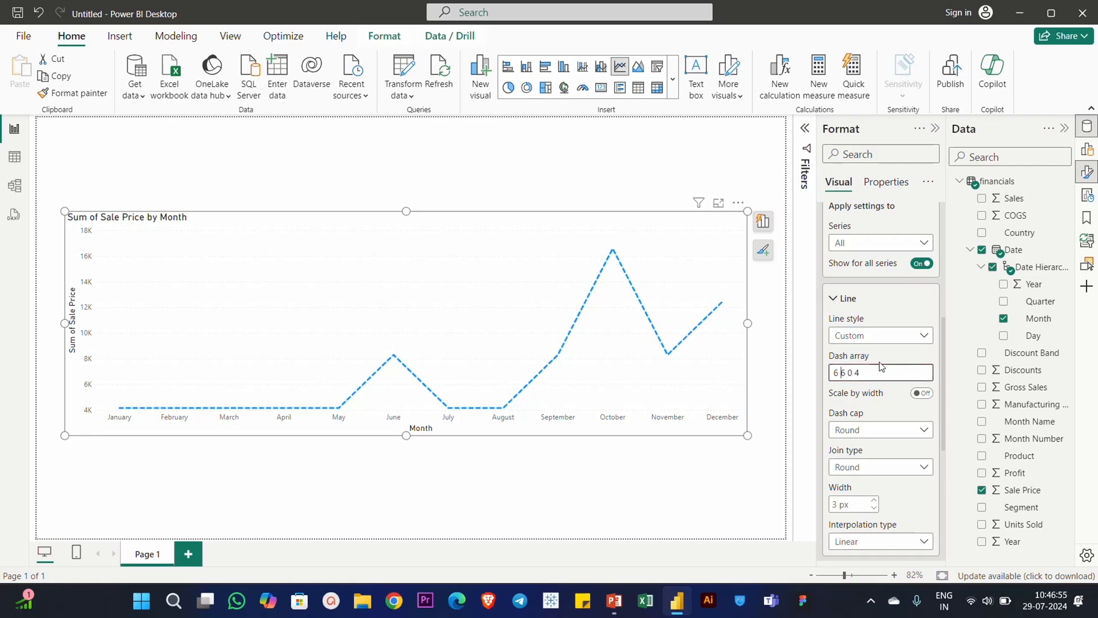
{"action": "key", "text": "Right"}
{"action": "key", "text": "Right"}
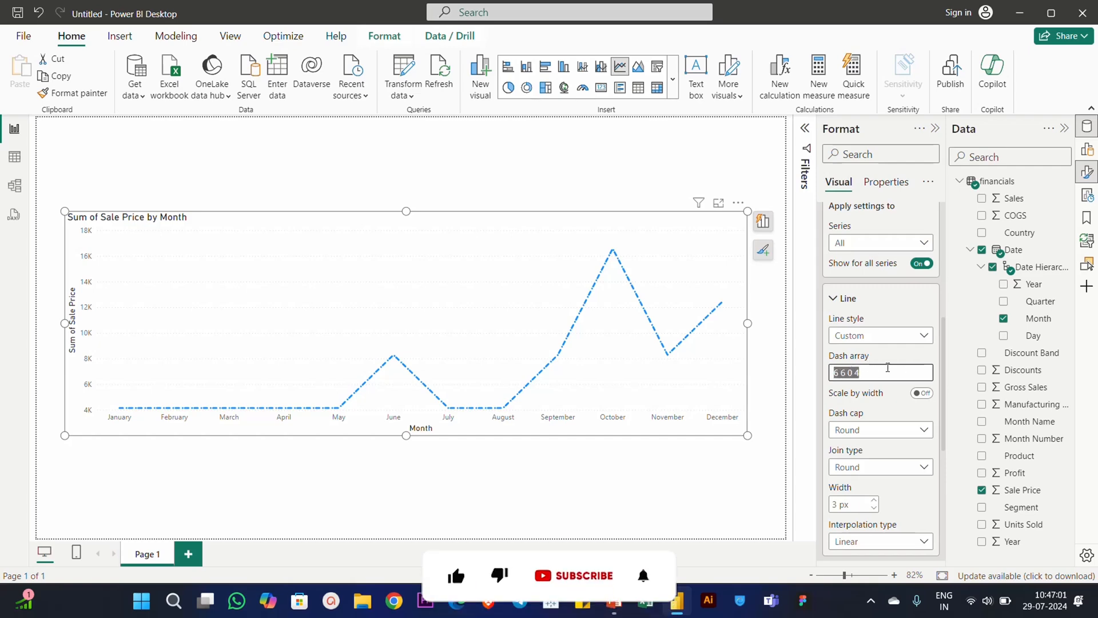
{"action": "left_click", "coordinate": [925, 396]}
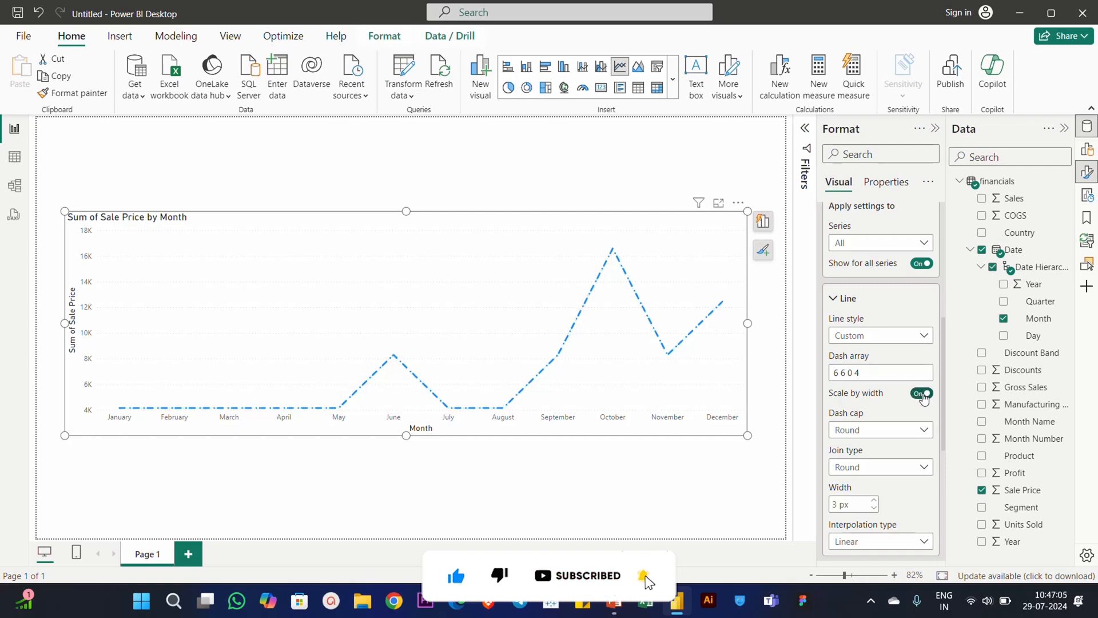
Step: Set the line style to Solid and compare the Miter and Bevel join types, leaving the join type on Miter
{"action": "left_click", "coordinate": [867, 340]}
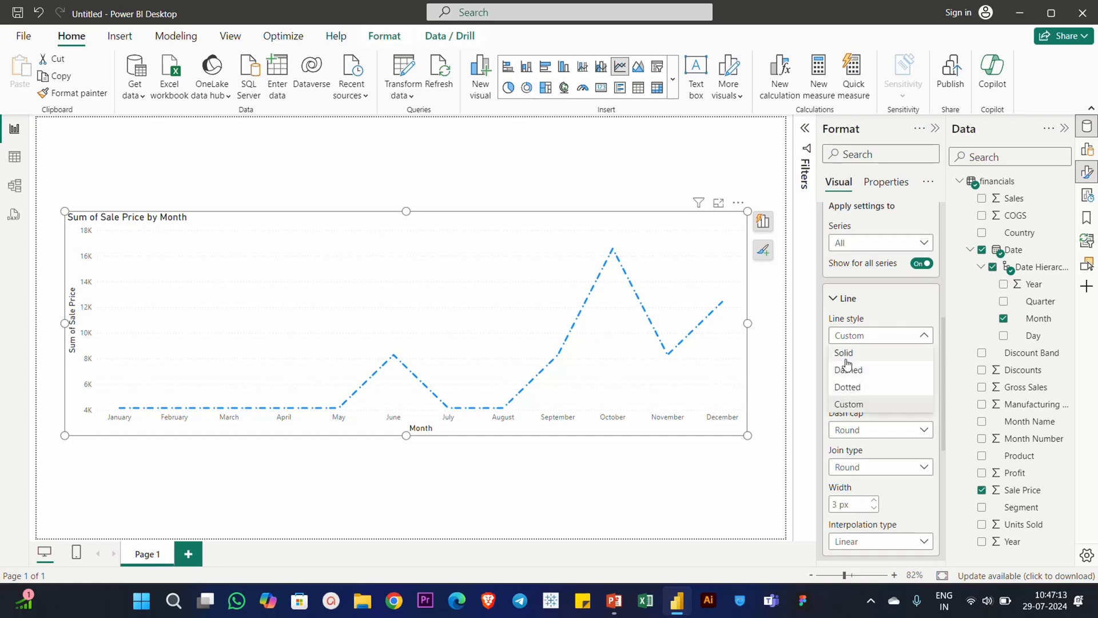
{"action": "left_click", "coordinate": [847, 353]}
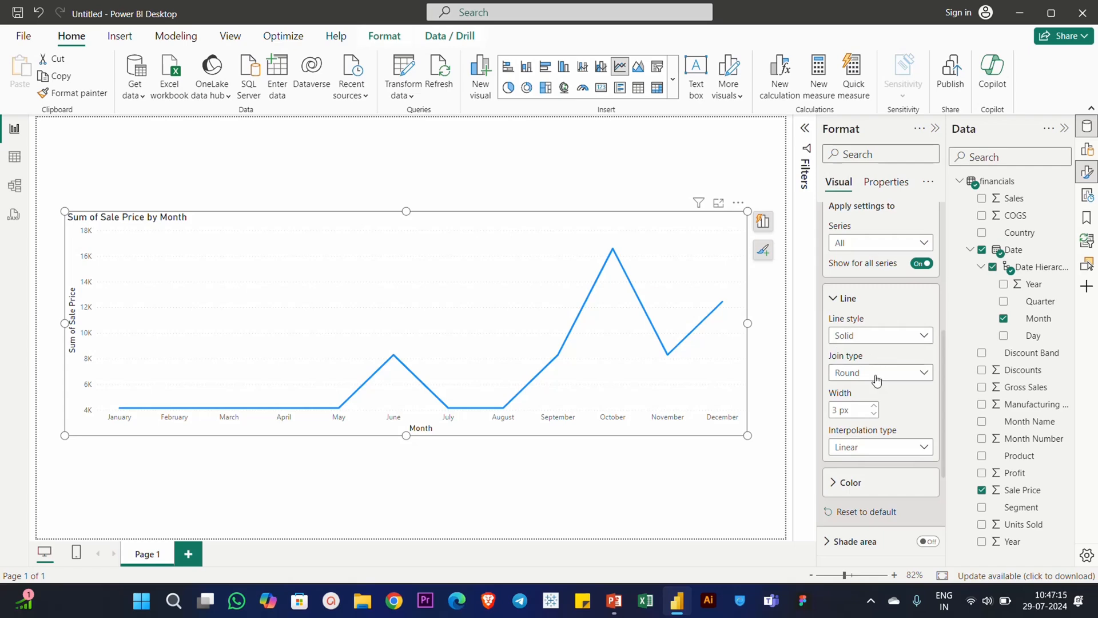
{"action": "left_click", "coordinate": [875, 375]}
{"action": "left_click", "coordinate": [871, 396]}
{"action": "left_click", "coordinate": [859, 379]}
{"action": "left_click", "coordinate": [848, 426]}
{"action": "left_click", "coordinate": [856, 378]}
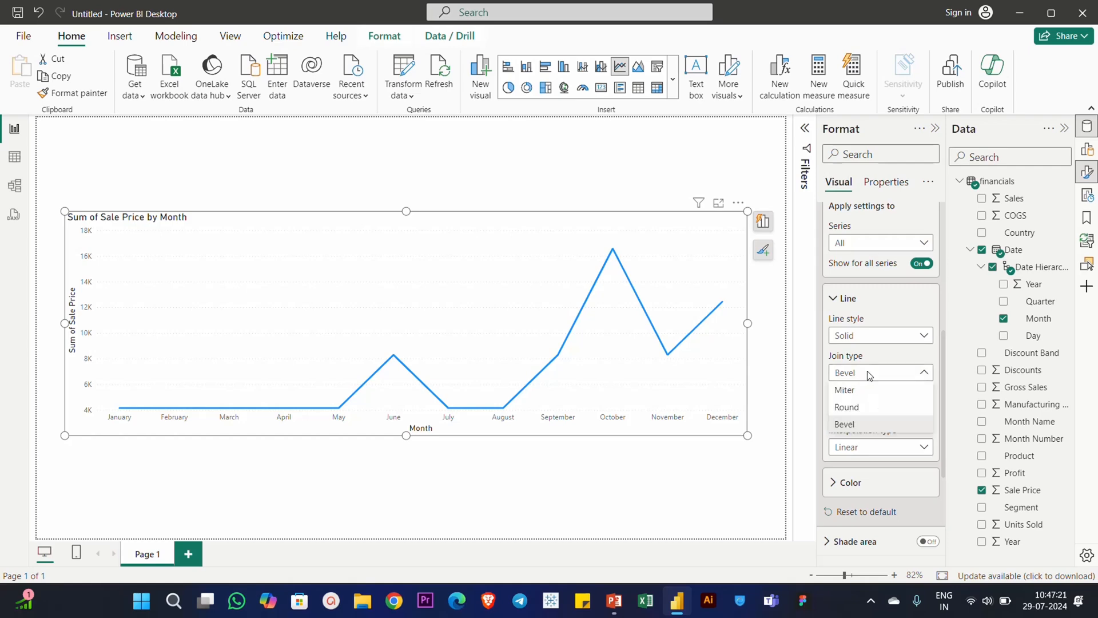
{"action": "left_click", "coordinate": [866, 396]}
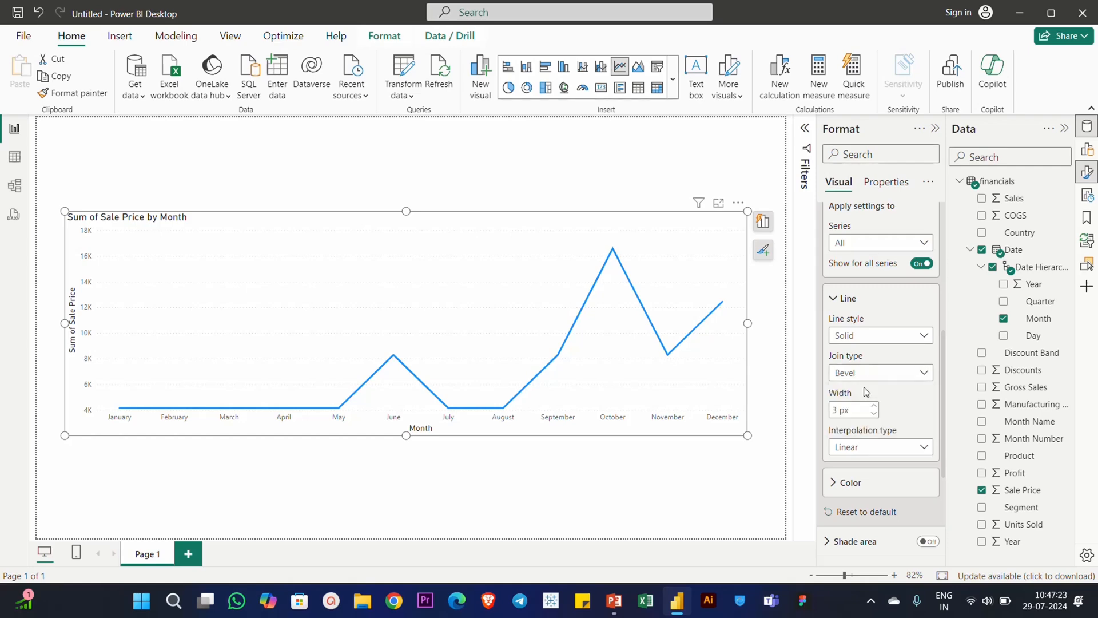
{"action": "left_click", "coordinate": [867, 373]}
{"action": "left_click", "coordinate": [863, 395]}
Step: Try Smooth interpolation on the line with the Cardinal smooth type, and return the smooth type to Monotone
{"action": "scroll", "coordinate": [896, 390], "scroll_direction": "down", "scroll_amount": 2}
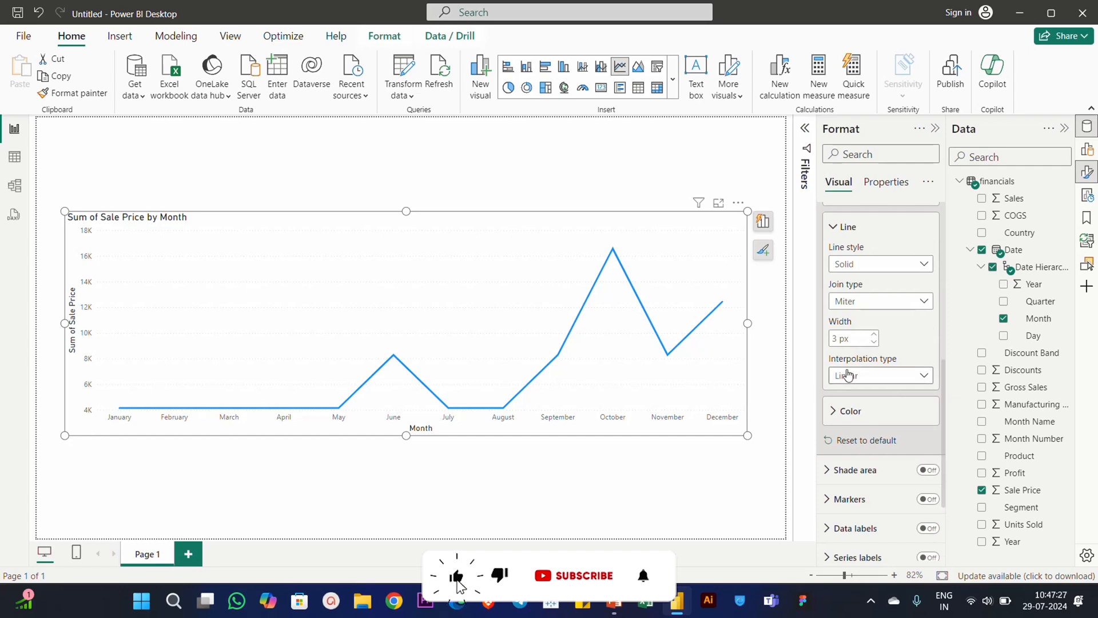
{"action": "left_click", "coordinate": [870, 376]}
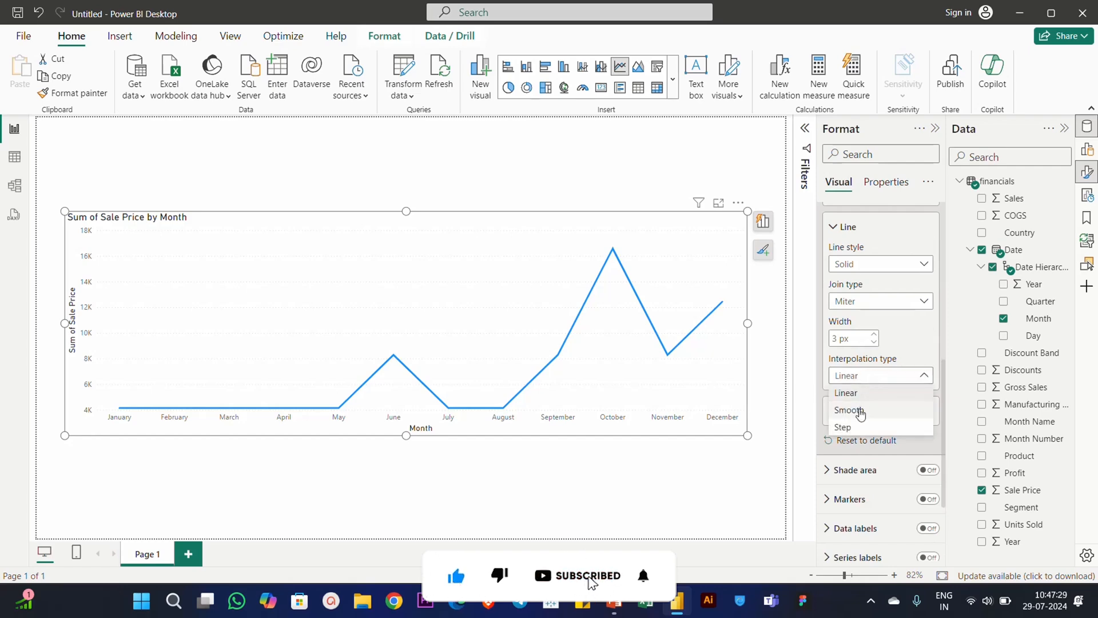
{"action": "left_click", "coordinate": [849, 408]}
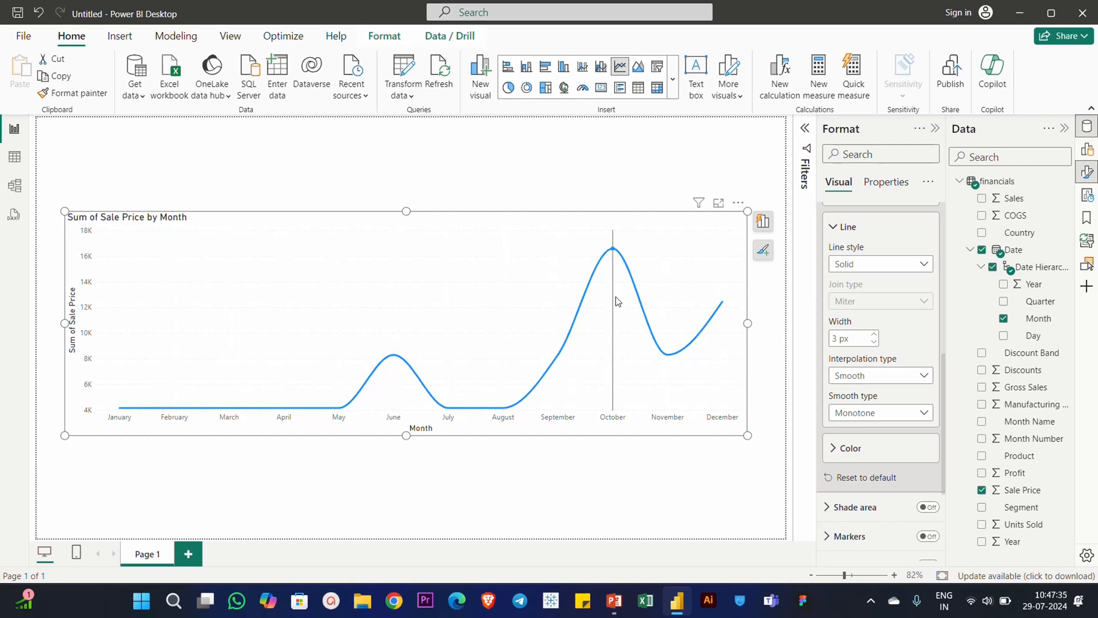
{"action": "left_click", "coordinate": [857, 412]}
{"action": "left_click", "coordinate": [855, 447]}
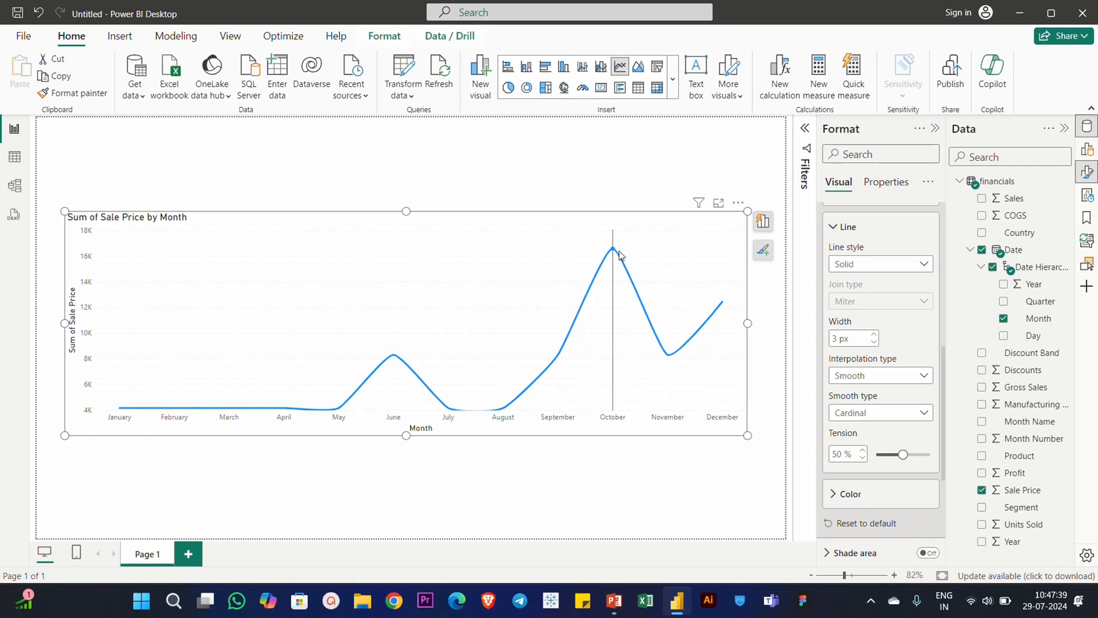
{"action": "left_click", "coordinate": [852, 412]}
{"action": "left_click", "coordinate": [854, 430]}
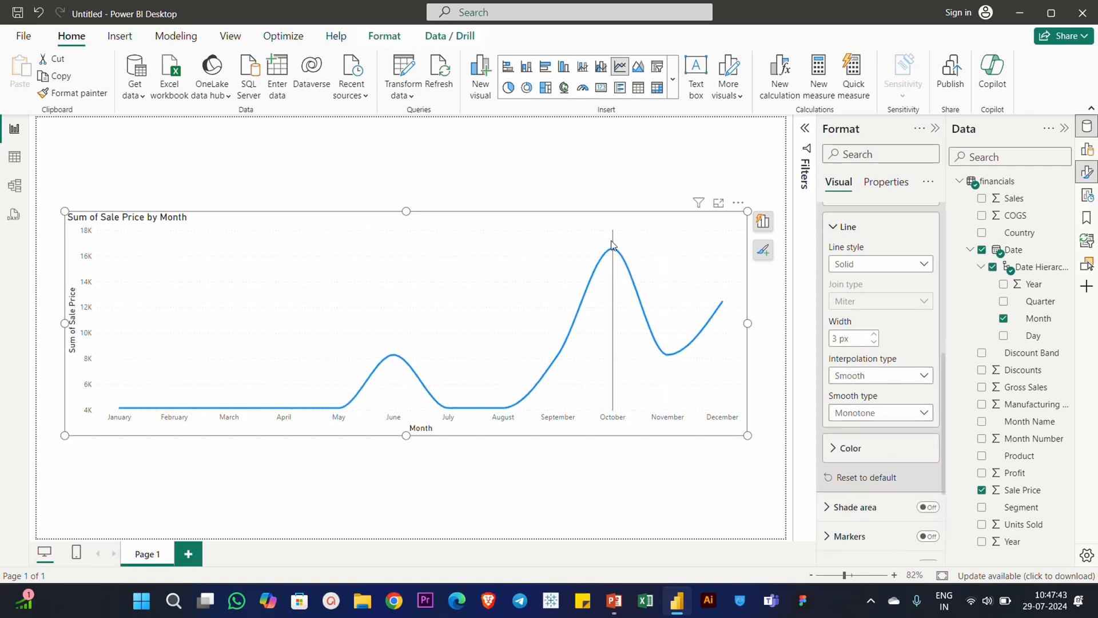
Step: Try Step interpolation on the chart line and switch the interpolation type back to Linear
{"action": "left_click", "coordinate": [870, 416]}
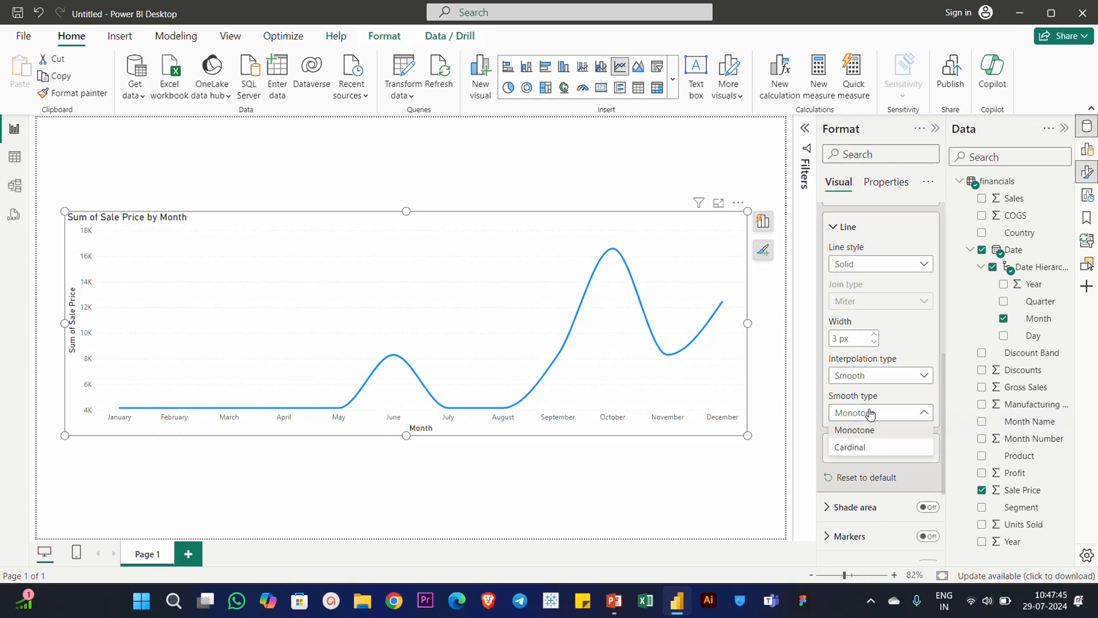
{"action": "left_click", "coordinate": [878, 379]}
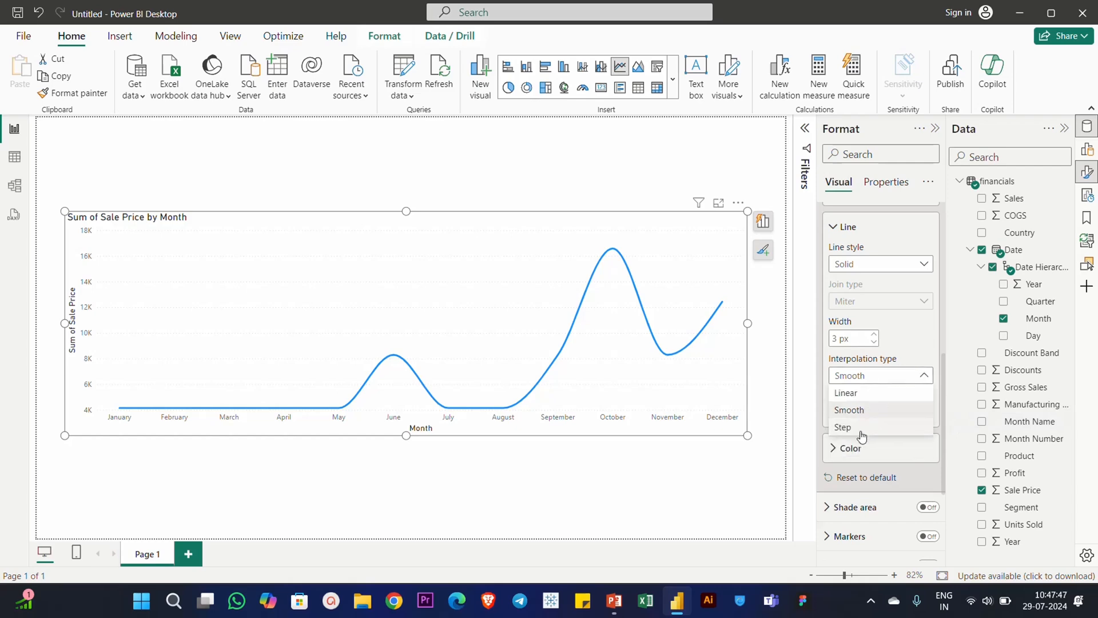
{"action": "left_click", "coordinate": [861, 429]}
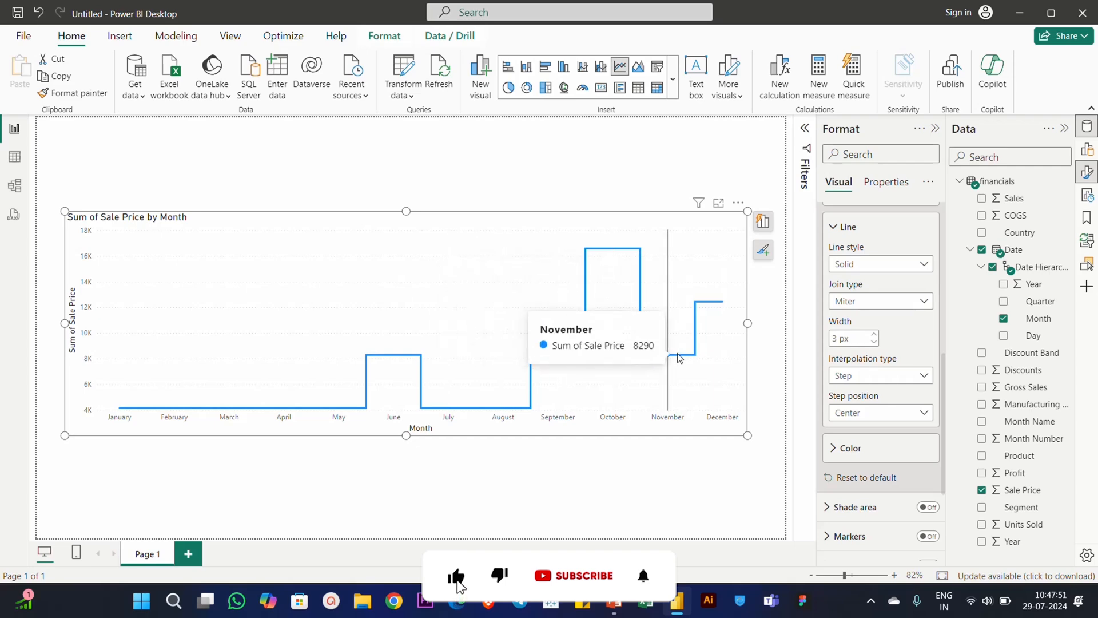
{"action": "left_click", "coordinate": [877, 375]}
{"action": "left_click", "coordinate": [856, 389]}
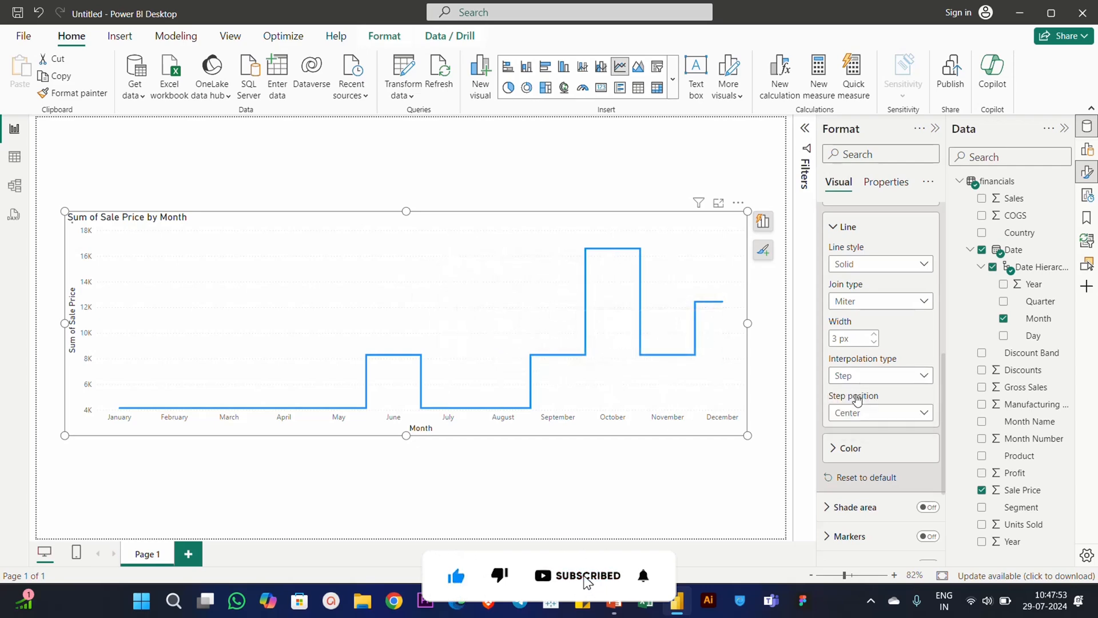
{"action": "left_click", "coordinate": [863, 378]}
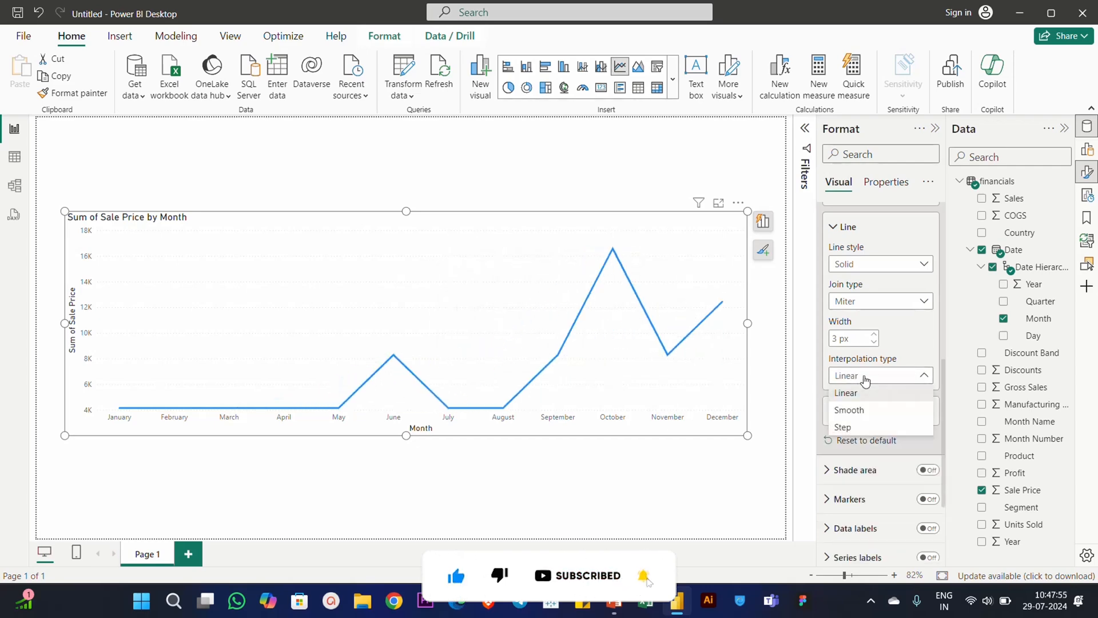
Step: Try Smooth interpolation with the Cardinal smooth type once more, and return the line to Linear
{"action": "left_click", "coordinate": [858, 411]}
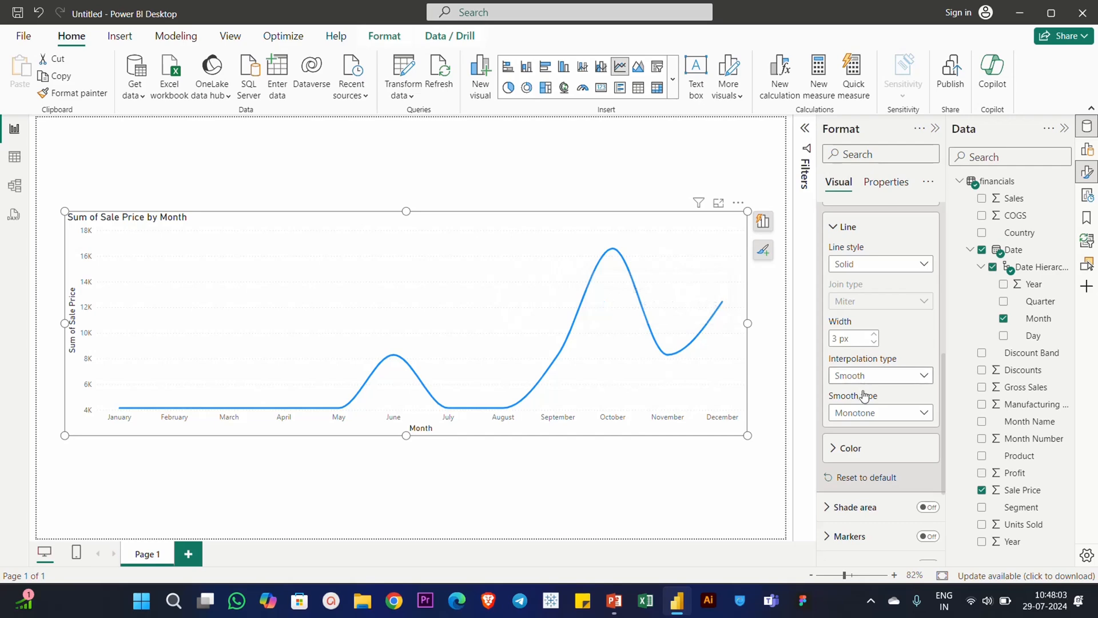
{"action": "left_click", "coordinate": [858, 413]}
{"action": "left_click", "coordinate": [848, 450]}
{"action": "left_click", "coordinate": [863, 375]}
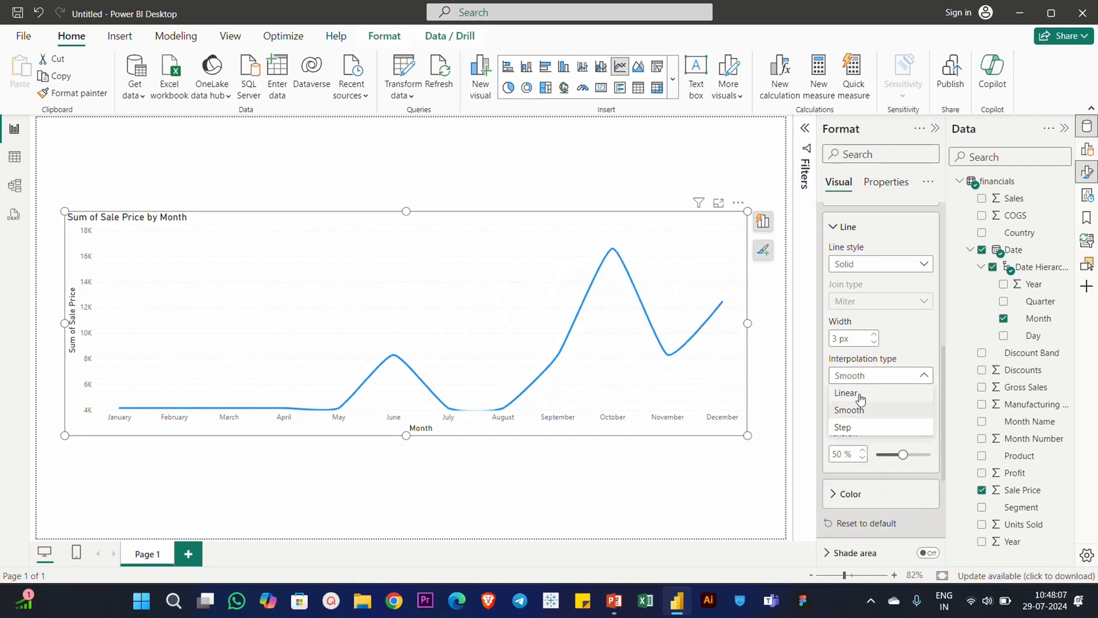
{"action": "left_click", "coordinate": [846, 393]}
Step: Set the line's interpolation type to Smooth with the Monotone smooth type and inspect the October peak
{"action": "left_click", "coordinate": [864, 375]}
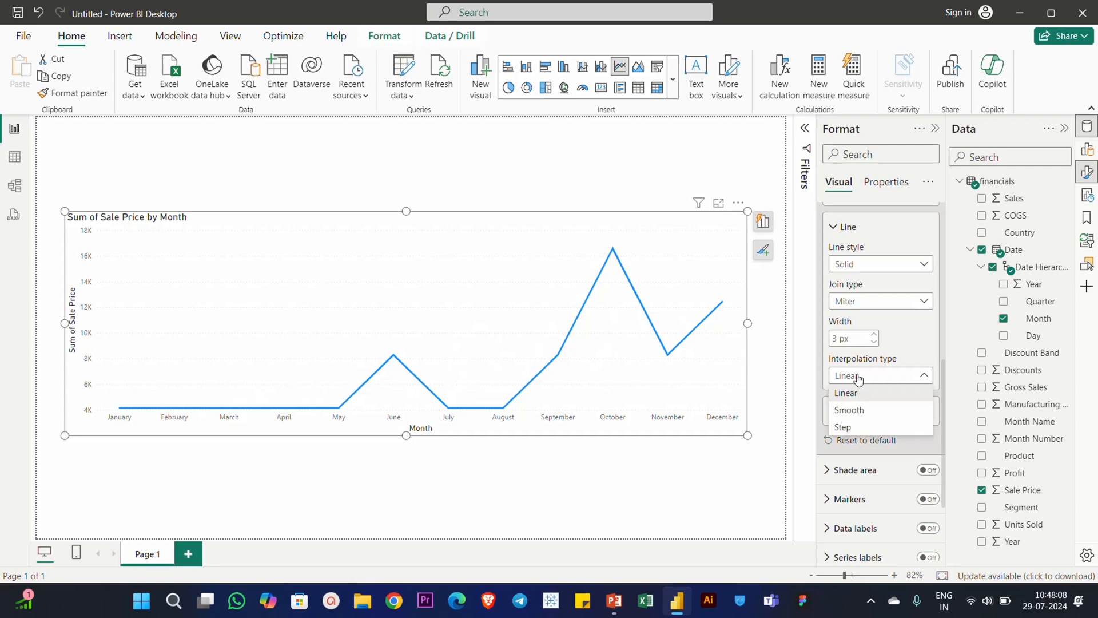
{"action": "left_click", "coordinate": [860, 411]}
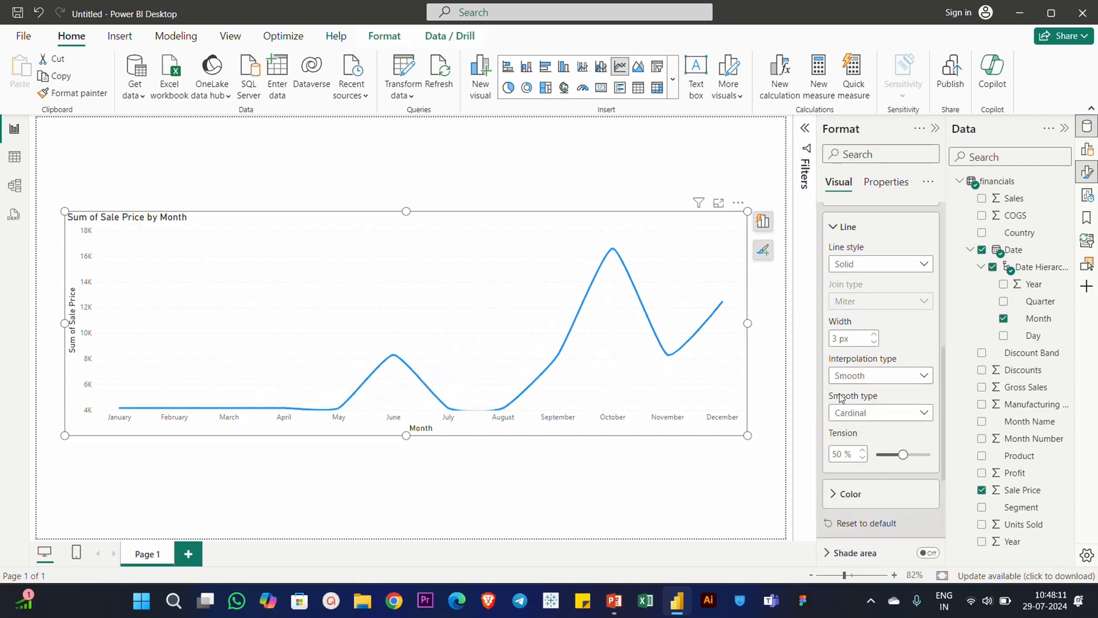
{"action": "left_click", "coordinate": [847, 414]}
{"action": "left_click", "coordinate": [853, 419]}
{"action": "left_click", "coordinate": [853, 420]}
{"action": "left_click", "coordinate": [854, 433]}
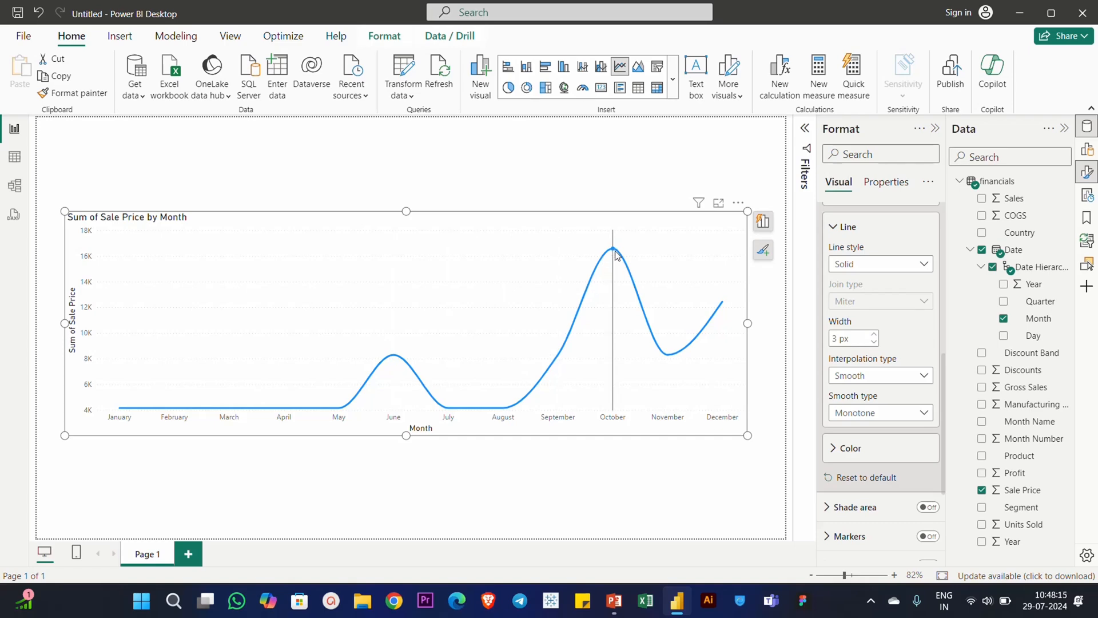
{"action": "mouse_move", "coordinate": [616, 256]}
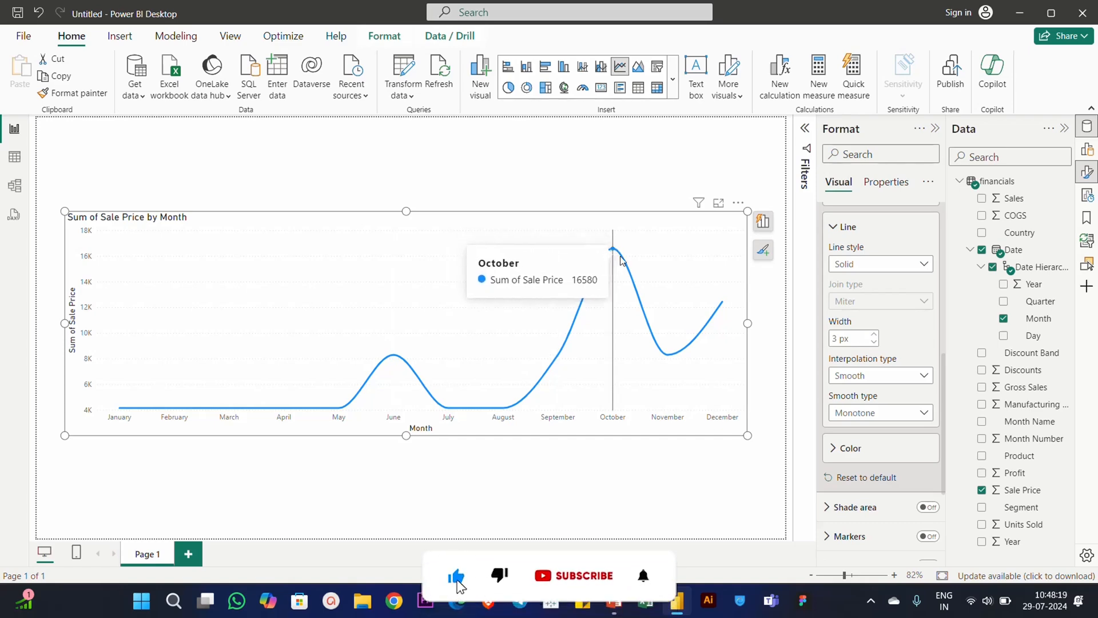
Step: Change the chart line's color to orange and collapse the line settings
{"action": "left_click", "coordinate": [851, 449]}
{"action": "left_click", "coordinate": [859, 344]}
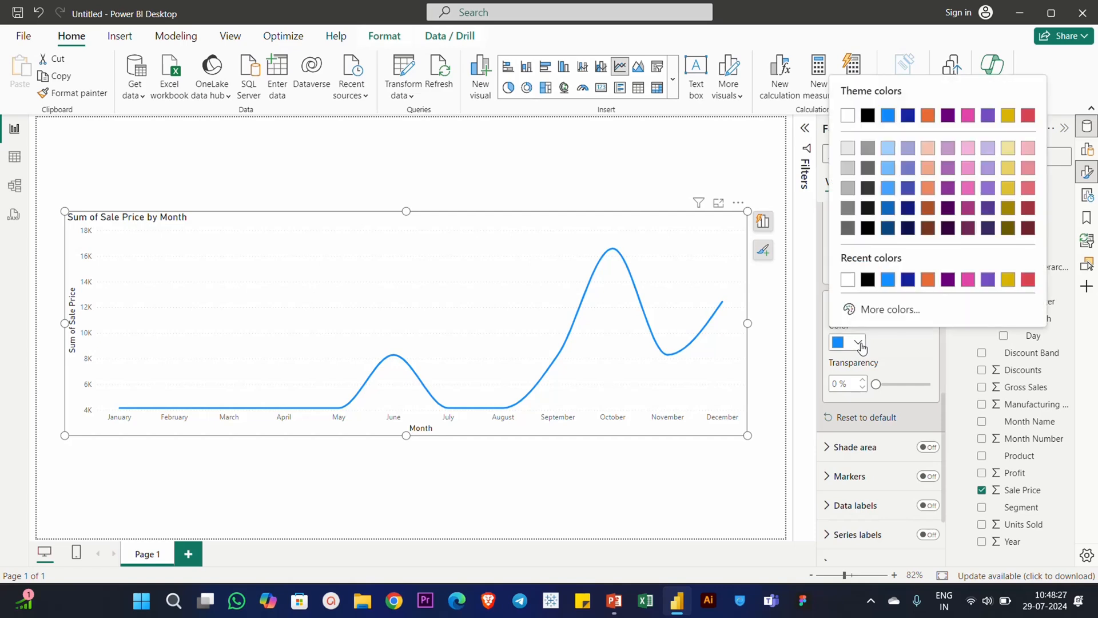
{"action": "left_click", "coordinate": [929, 280]}
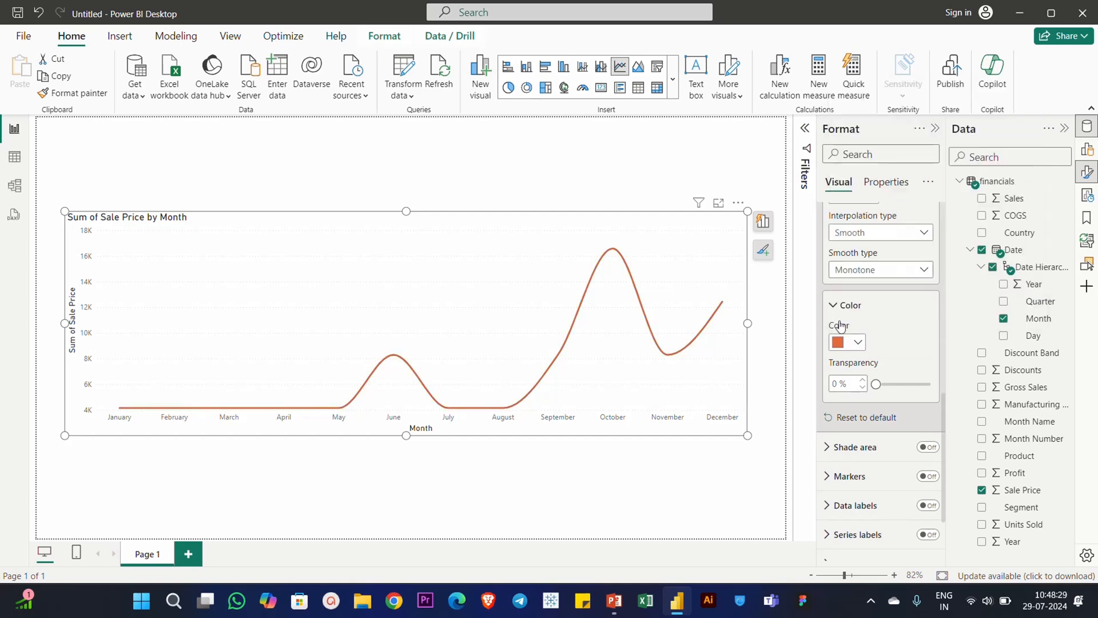
{"action": "scroll", "coordinate": [903, 326], "scroll_direction": "up", "scroll_amount": 5}
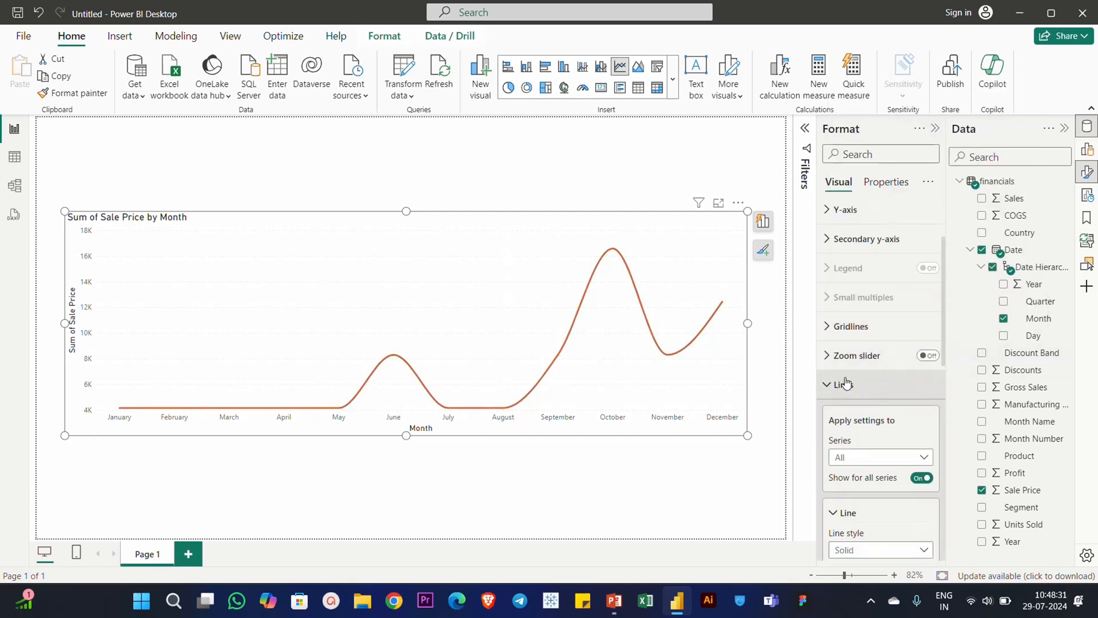
{"action": "left_click", "coordinate": [845, 385]}
Step: Turn on the shaded area under the line and check which series its settings can apply to
{"action": "scroll", "coordinate": [873, 366], "scroll_direction": "down", "scroll_amount": 2}
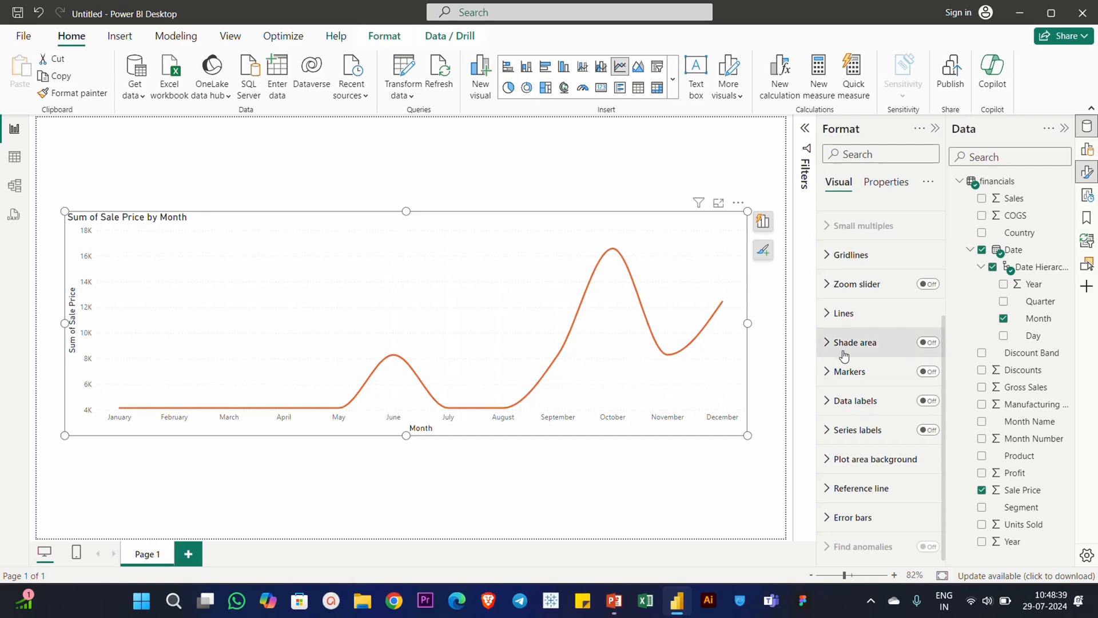
{"action": "left_click", "coordinate": [928, 342]}
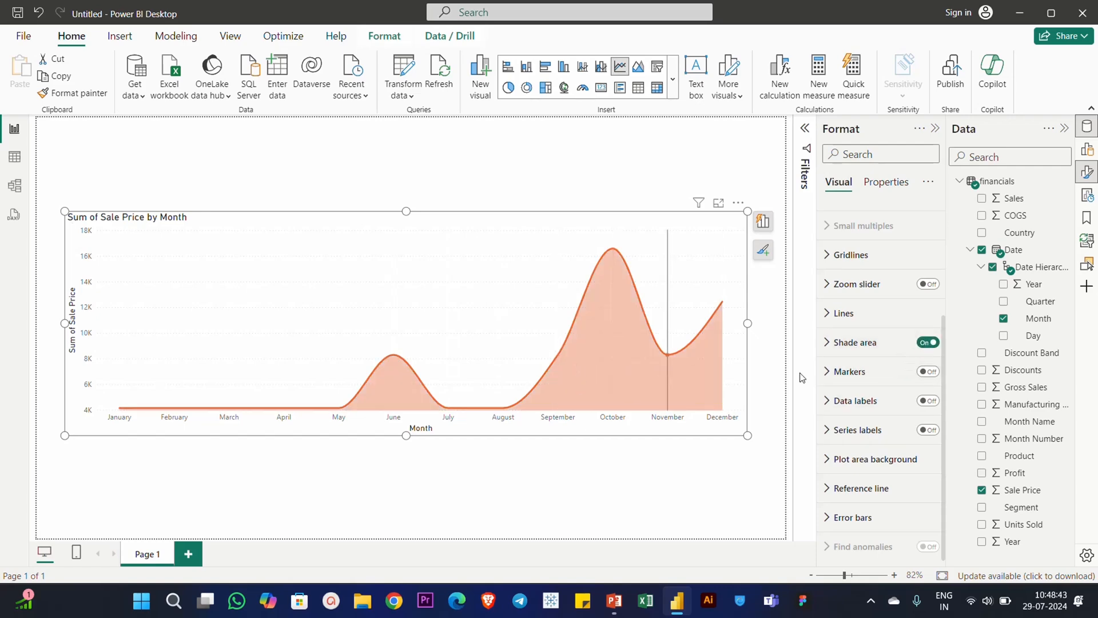
{"action": "left_click", "coordinate": [851, 346]}
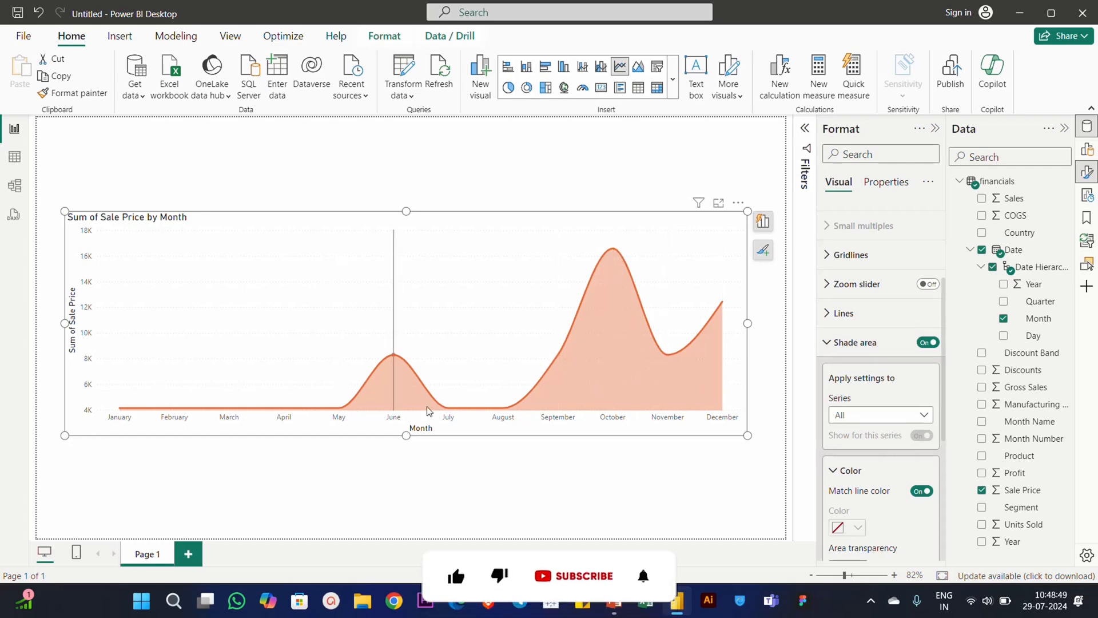
{"action": "scroll", "coordinate": [929, 388], "scroll_direction": "down", "scroll_amount": 4}
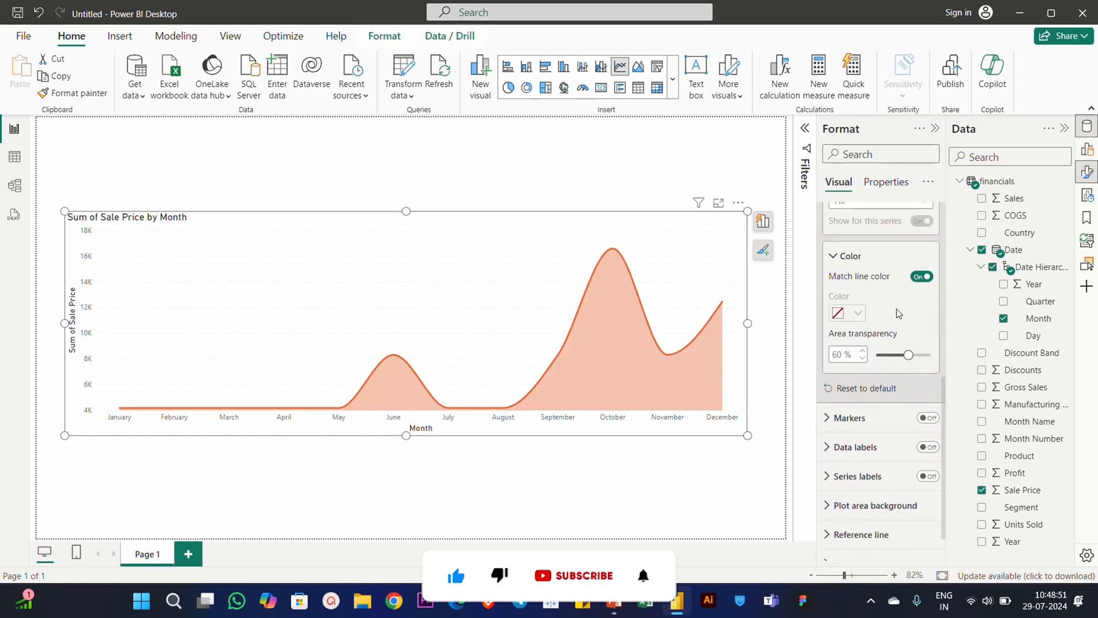
{"action": "scroll", "coordinate": [897, 316], "scroll_direction": "up", "scroll_amount": 1}
{"action": "left_click", "coordinate": [856, 272]}
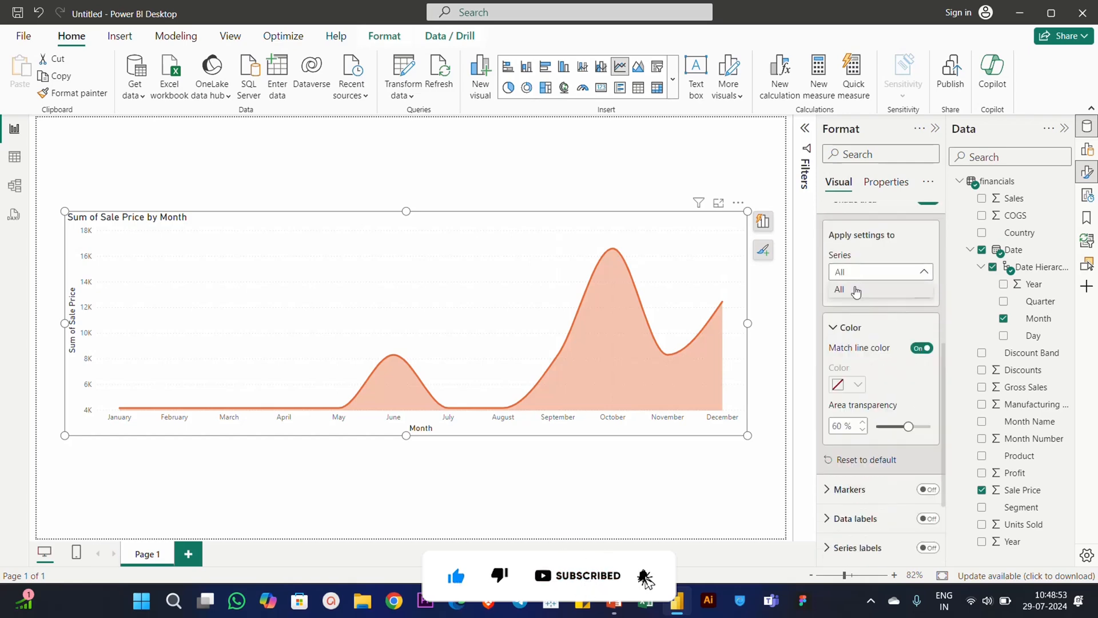
{"action": "left_click", "coordinate": [901, 318]}
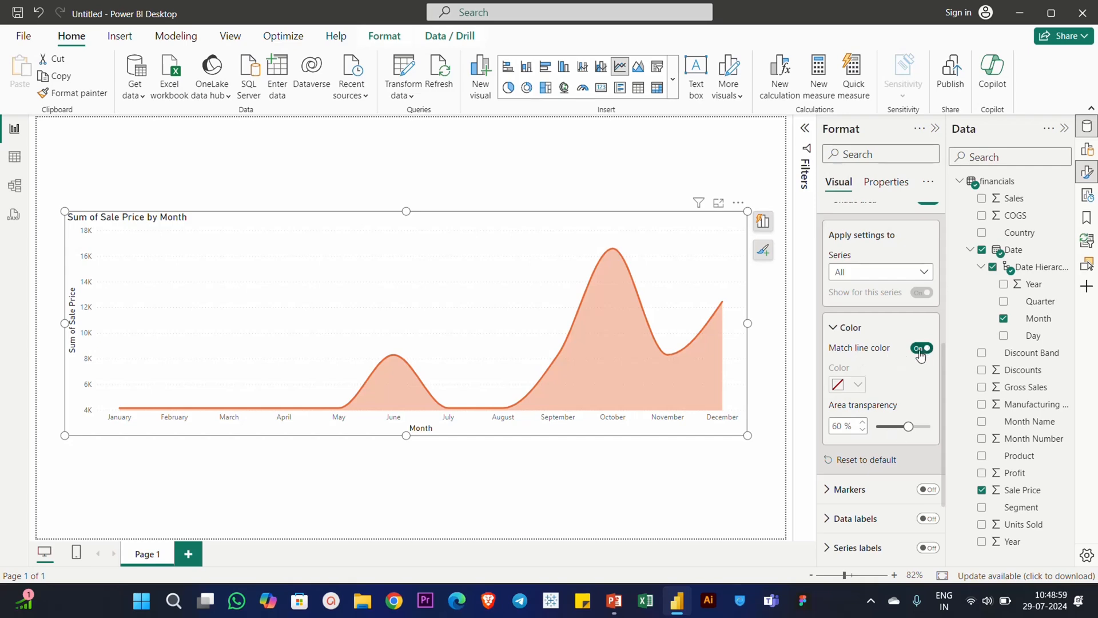
Step: Try the shaded area without matching the line color, restore the match, and set the area transparency to 63%
{"action": "left_click", "coordinate": [923, 349]}
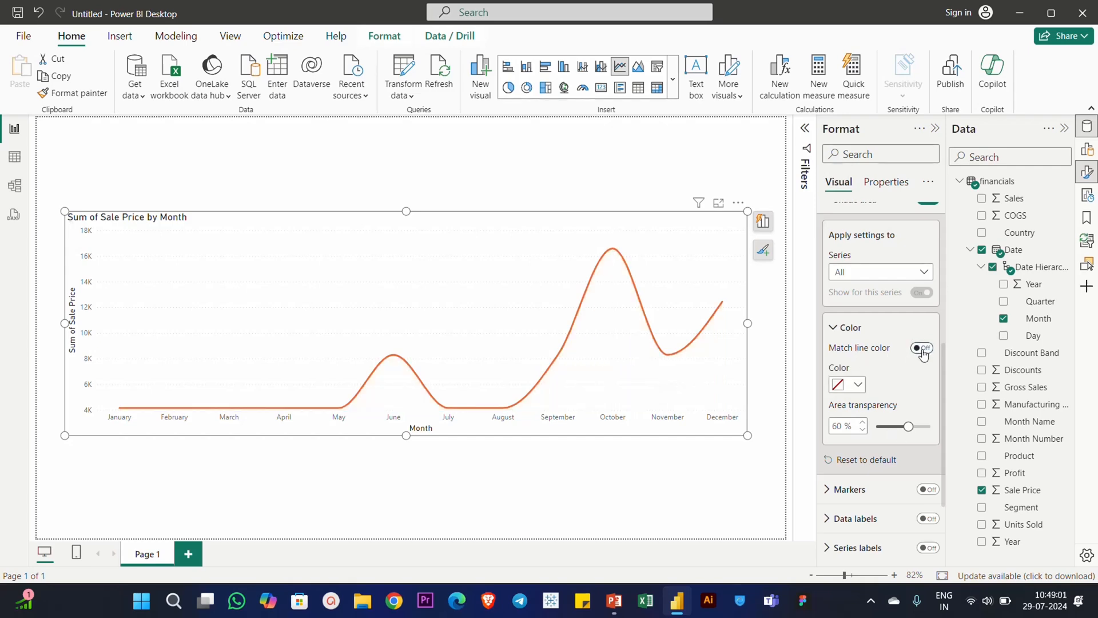
{"action": "left_click", "coordinate": [922, 349]}
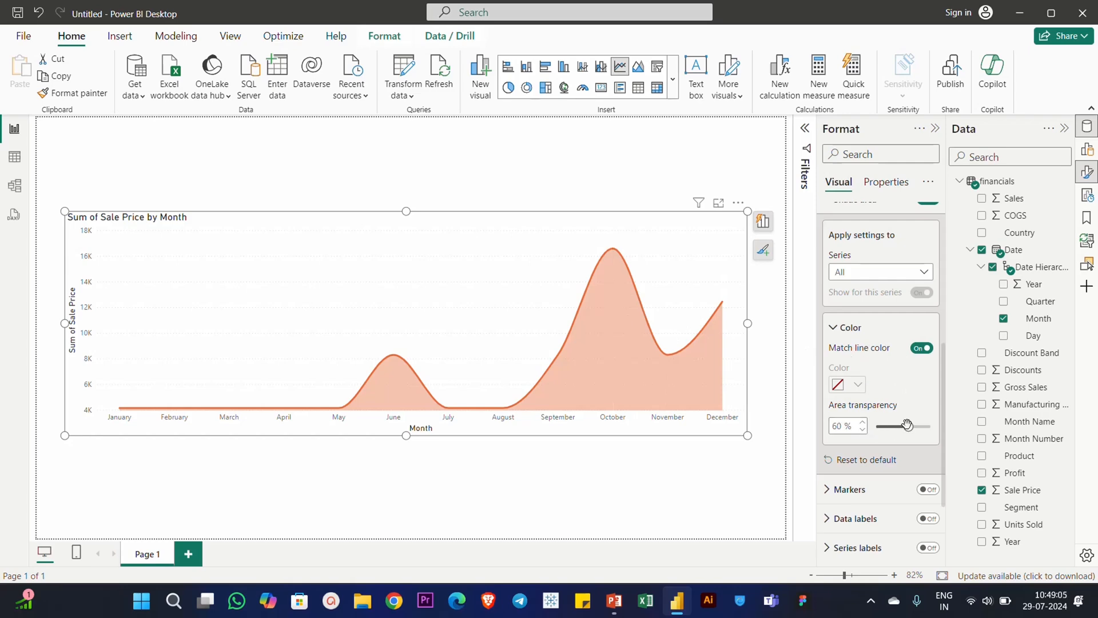
{"action": "mouse_move", "coordinate": [907, 424]}
{"action": "left_mouse_down"}
{"action": "mouse_move", "coordinate": [892, 428]}
{"action": "mouse_move", "coordinate": [909, 428]}
{"action": "left_mouse_up"}
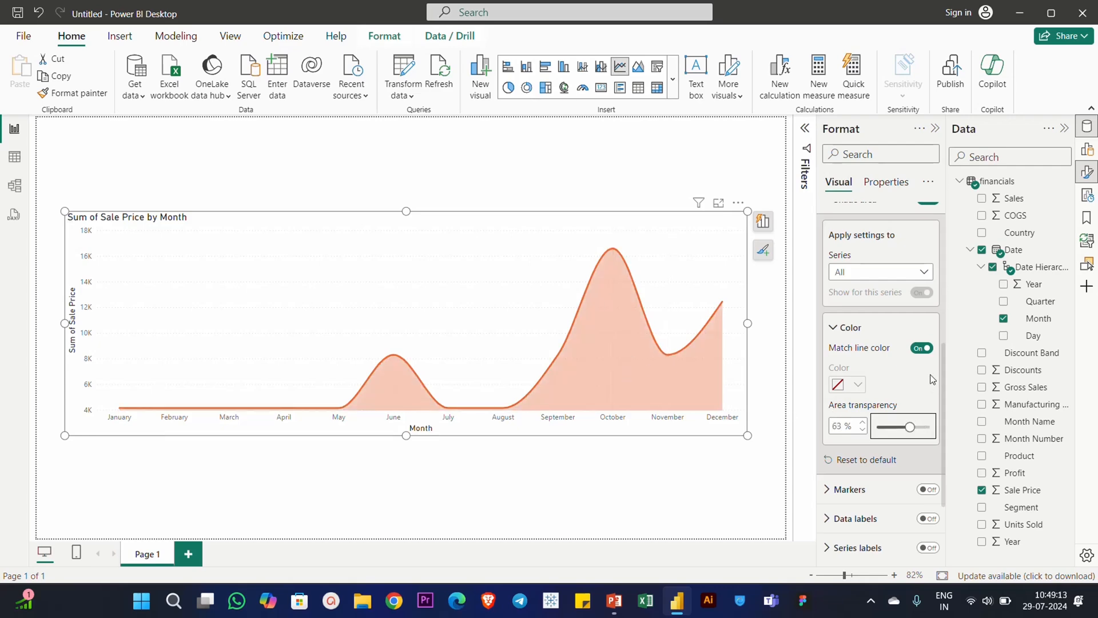
Step: Turn on markers for the chart line and expand the marker settings
{"action": "scroll", "coordinate": [892, 389], "scroll_direction": "down", "scroll_amount": 2}
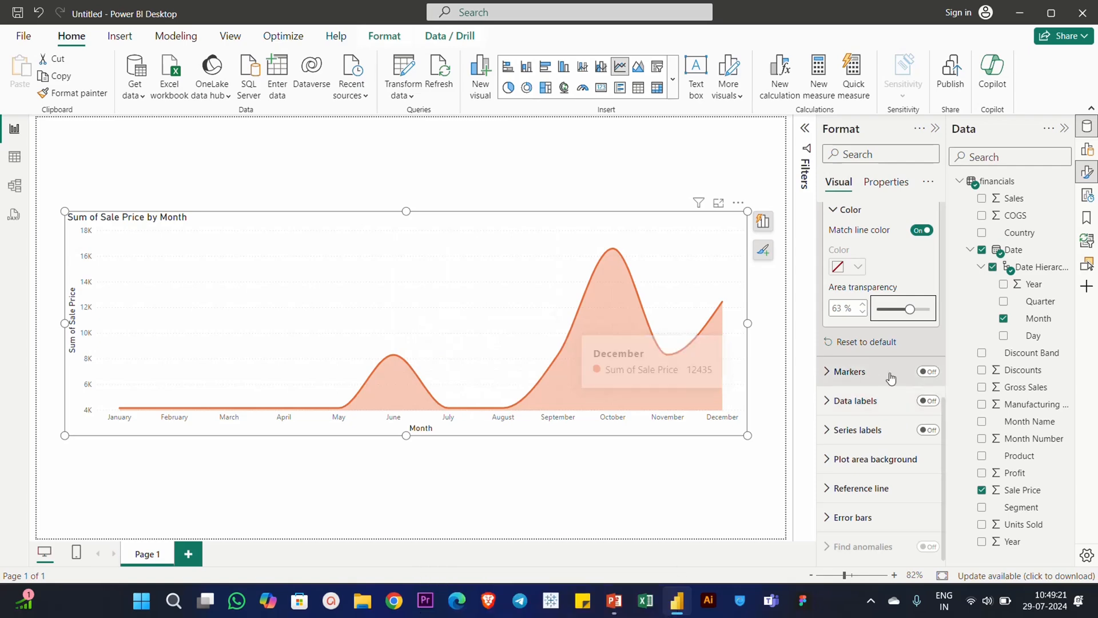
{"action": "left_click", "coordinate": [933, 373]}
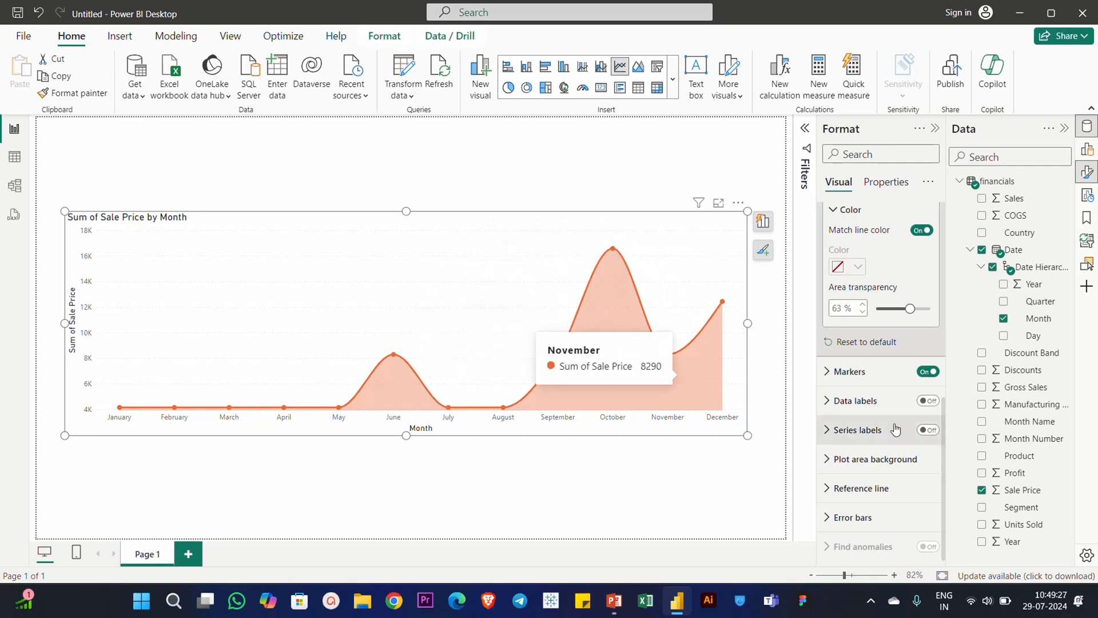
{"action": "left_click", "coordinate": [858, 372]}
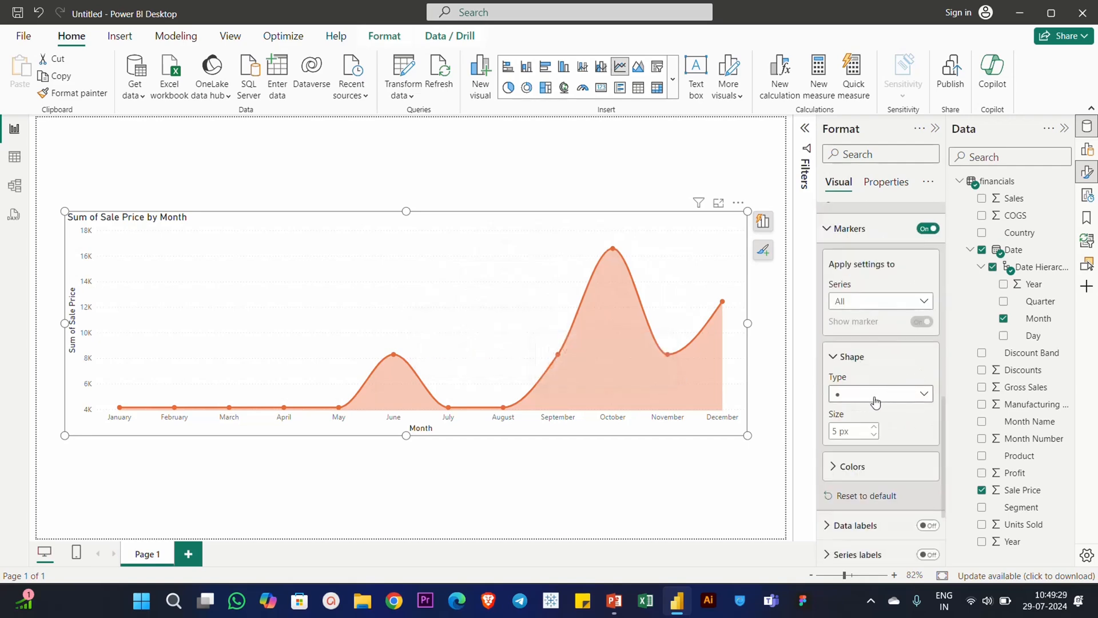
Step: Try diamond, triangle and square shapes for the line's markers
{"action": "left_click", "coordinate": [891, 394]}
{"action": "left_click", "coordinate": [856, 450]}
{"action": "left_click", "coordinate": [870, 395]}
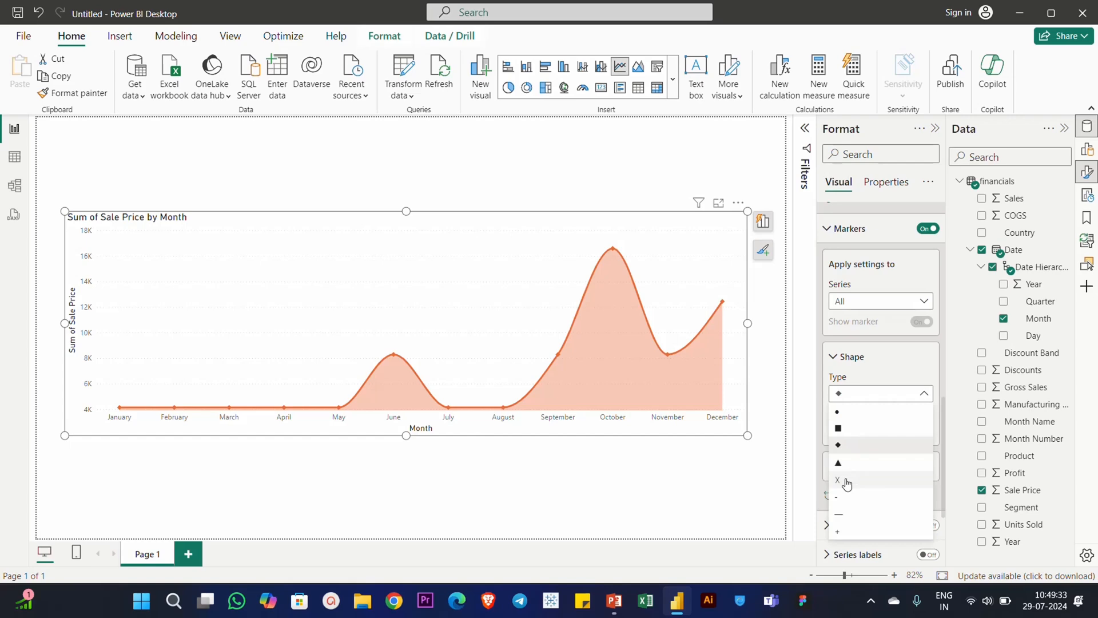
{"action": "left_click", "coordinate": [846, 467]}
{"action": "left_click", "coordinate": [866, 394]}
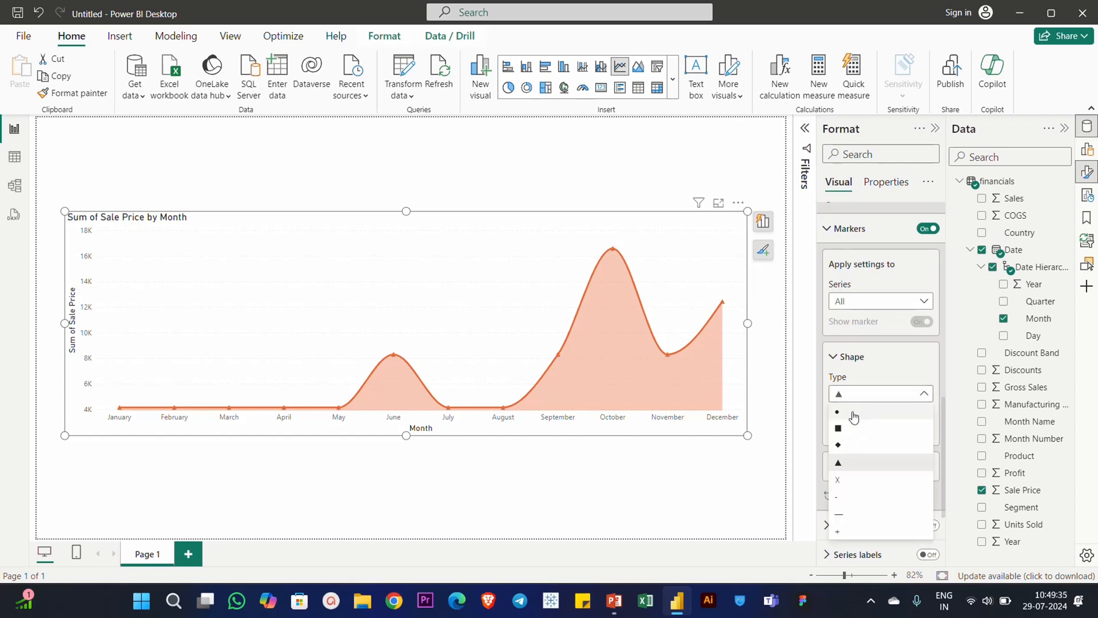
{"action": "left_click", "coordinate": [847, 431]}
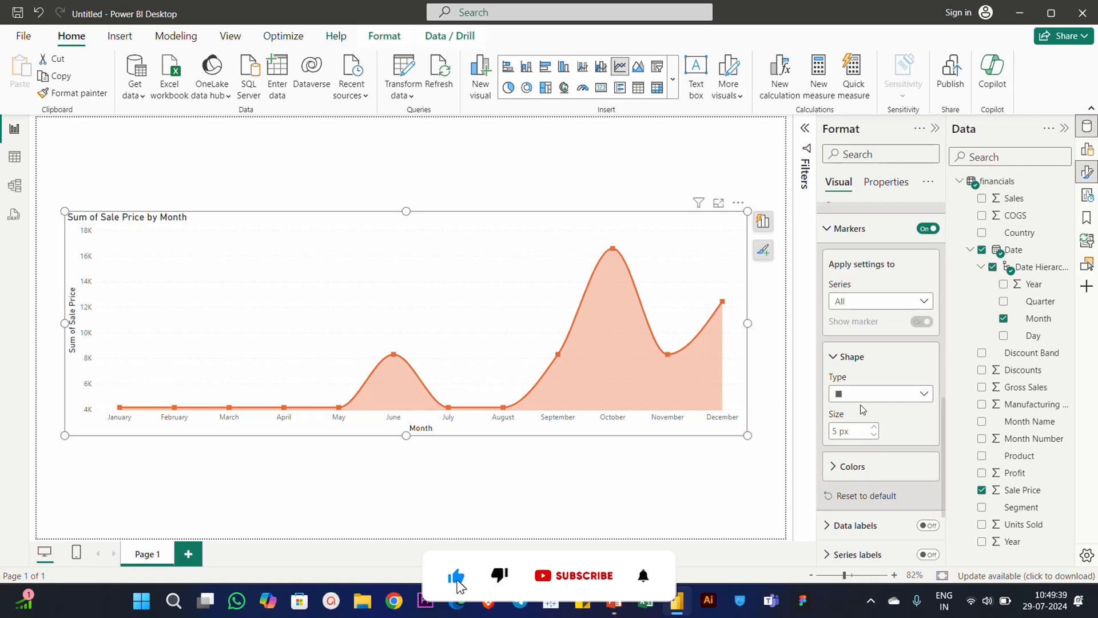
Step: Try a marker size of 10 px, then restore the 5 px size and the circle shape
{"action": "double_click", "coordinate": [835, 431]}
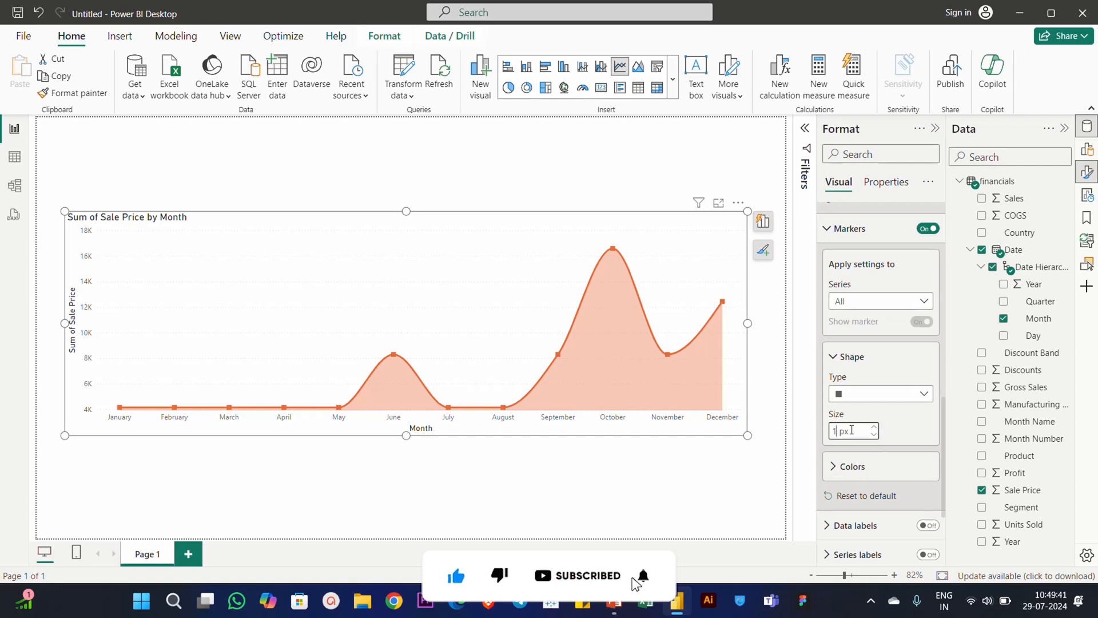
{"action": "type", "text": "10"}
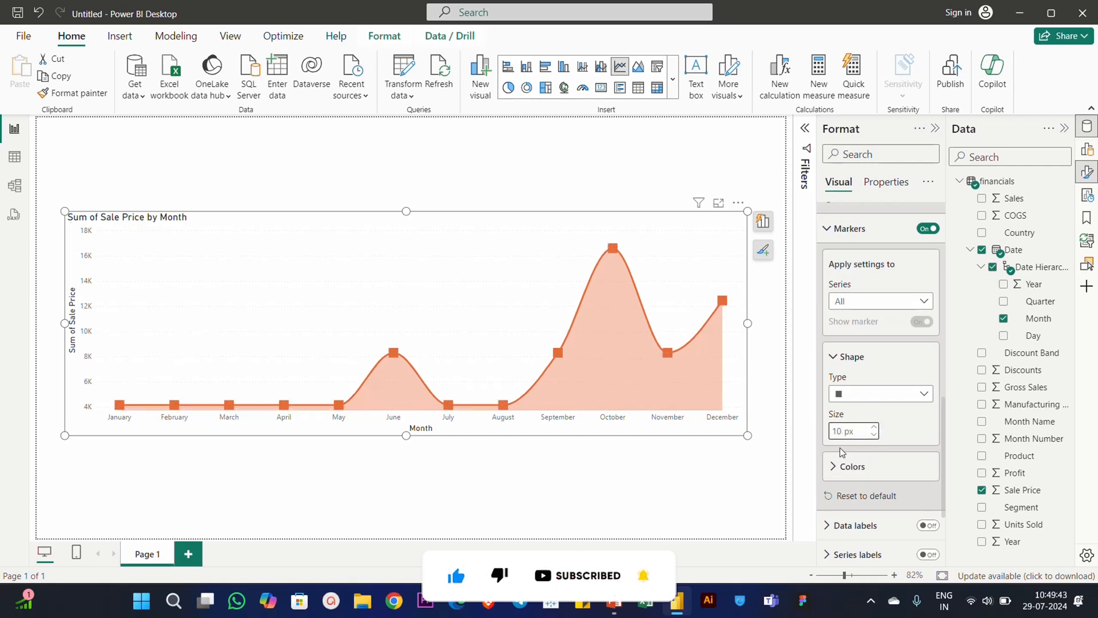
{"action": "left_click_drag", "start_coordinate": [838, 432], "coordinate": [822, 433]}
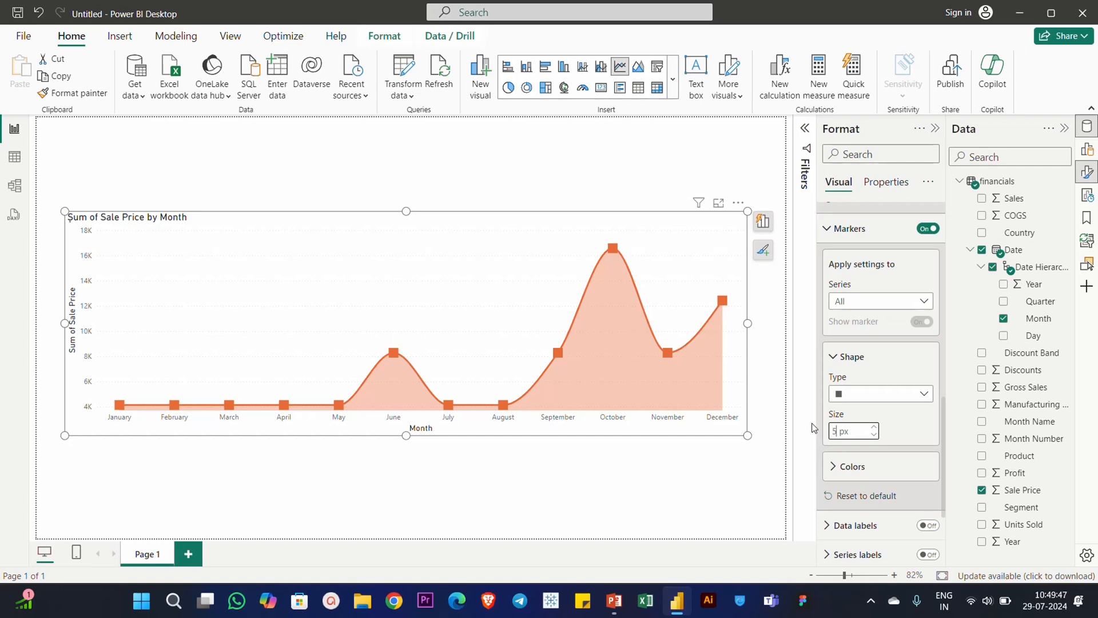
{"action": "left_click", "coordinate": [869, 401]}
{"action": "left_click", "coordinate": [851, 412]}
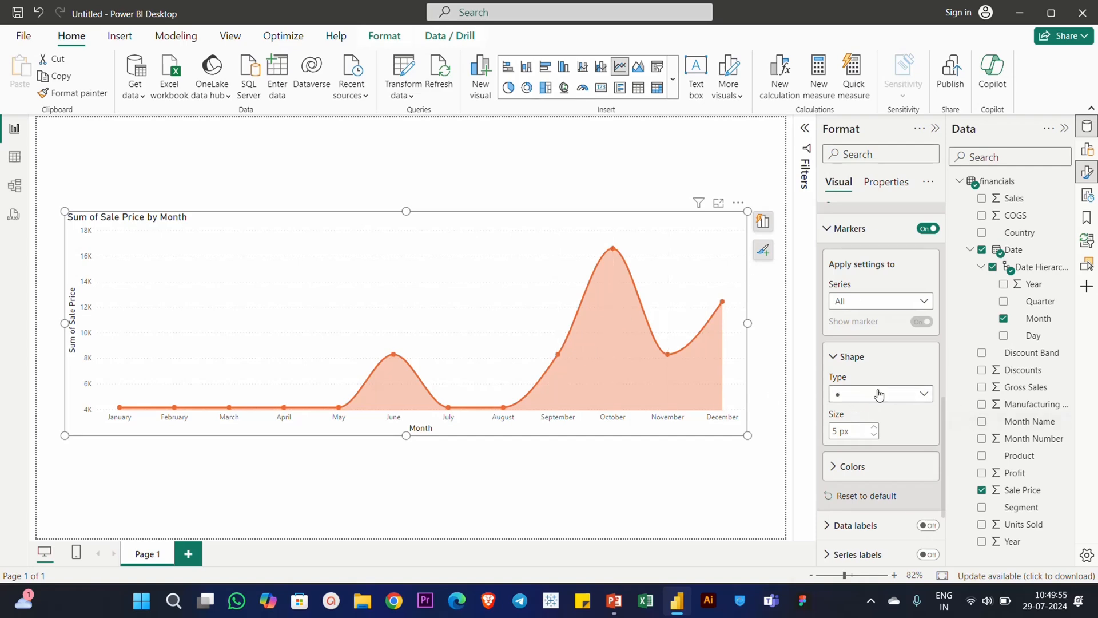
Step: Try black as the default marker color, settle on dark gray, and collapse the marker settings
{"action": "scroll", "coordinate": [880, 379], "scroll_direction": "down", "scroll_amount": 2}
{"action": "left_click", "coordinate": [864, 343]}
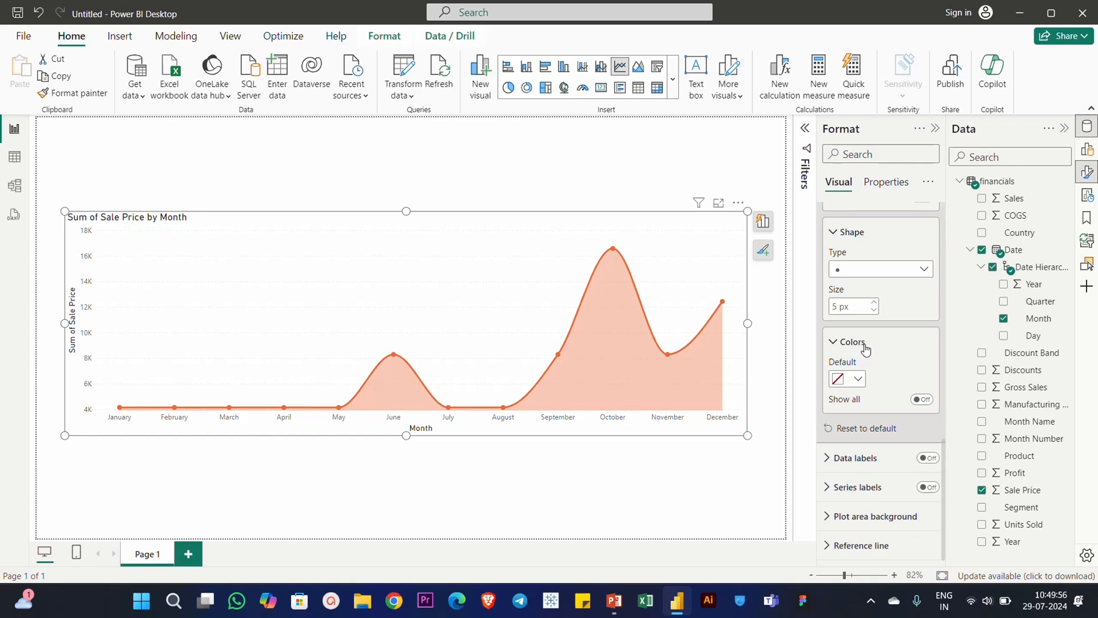
{"action": "left_click", "coordinate": [858, 379]}
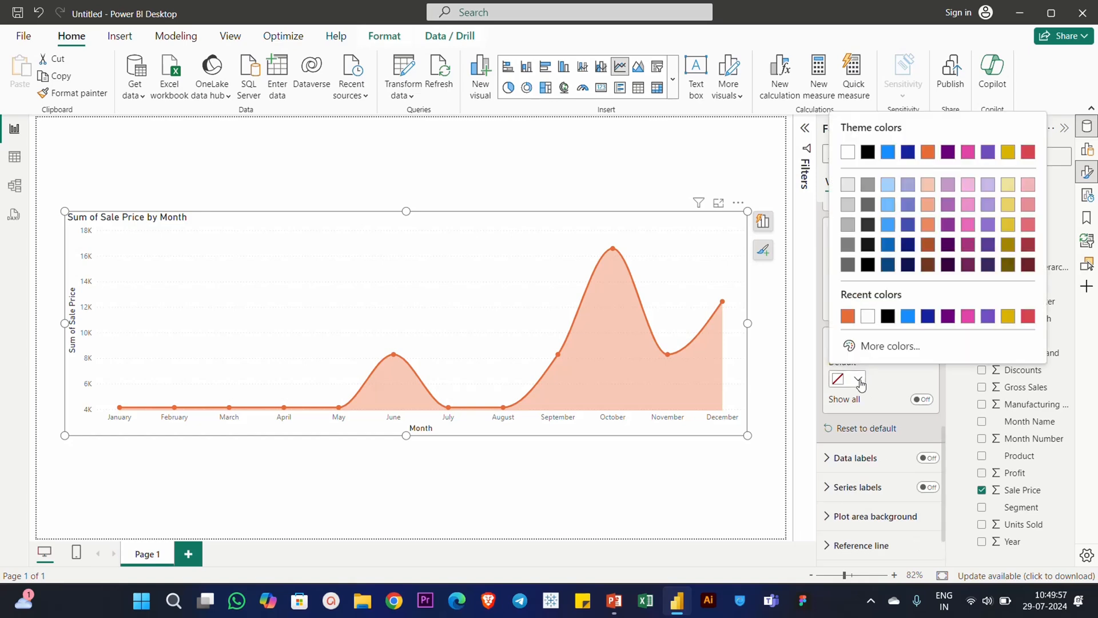
{"action": "left_click", "coordinate": [887, 317]}
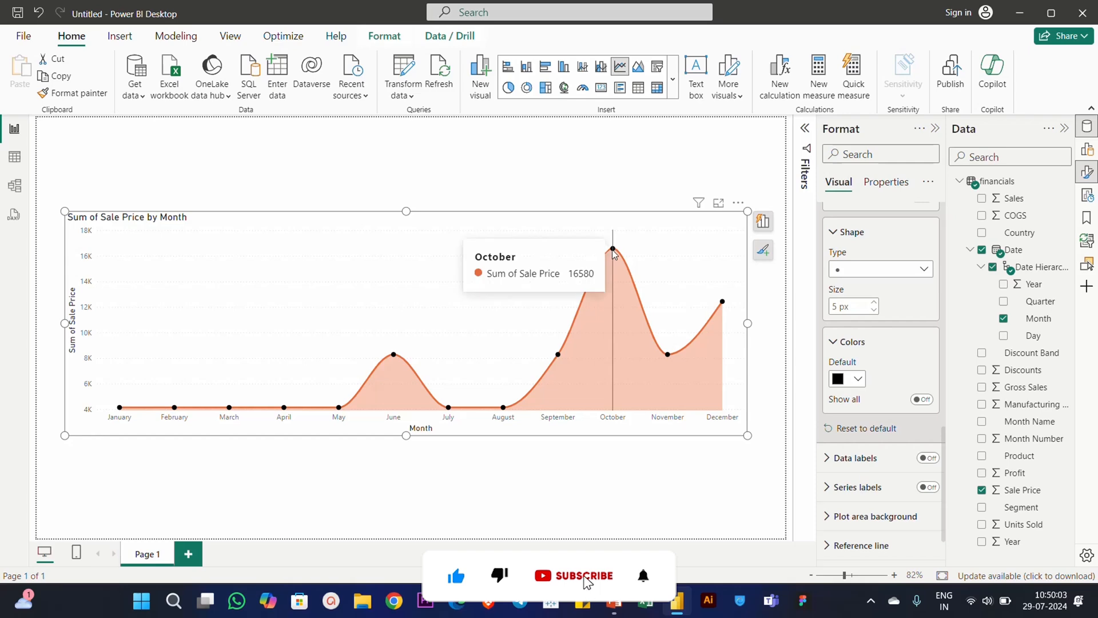
{"action": "left_click", "coordinate": [857, 380]}
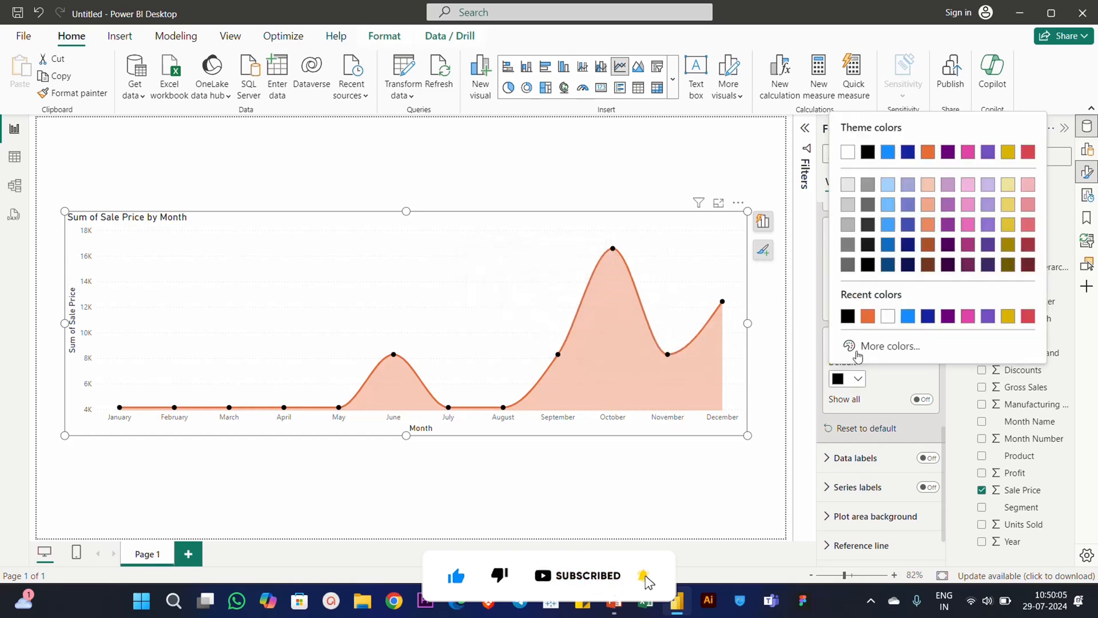
{"action": "key", "text": "Escape"}
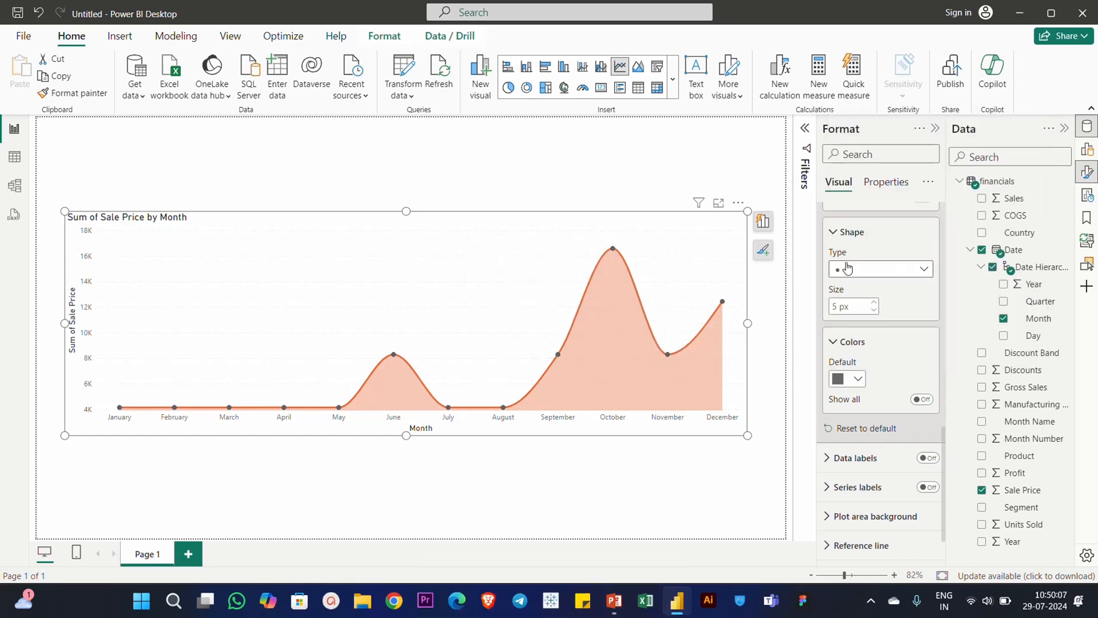
{"action": "scroll", "coordinate": [877, 376], "scroll_direction": "up", "scroll_amount": 3}
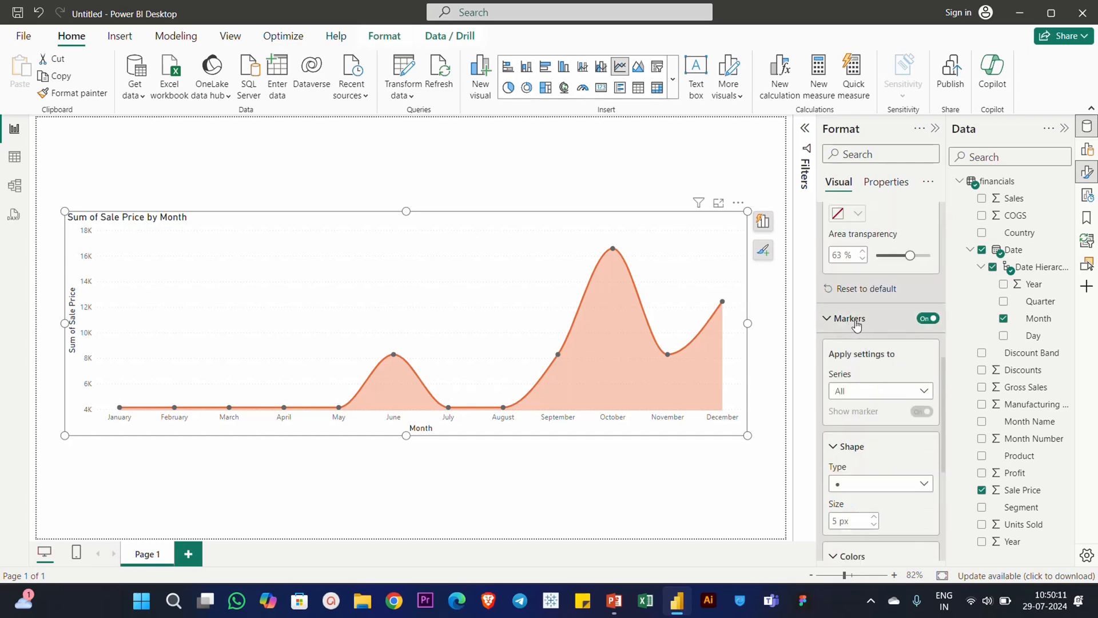
{"action": "scroll", "coordinate": [884, 394], "scroll_direction": "down", "scroll_amount": 1}
{"action": "scroll", "coordinate": [883, 394], "scroll_direction": "up", "scroll_amount": 1}
{"action": "left_click", "coordinate": [869, 330]}
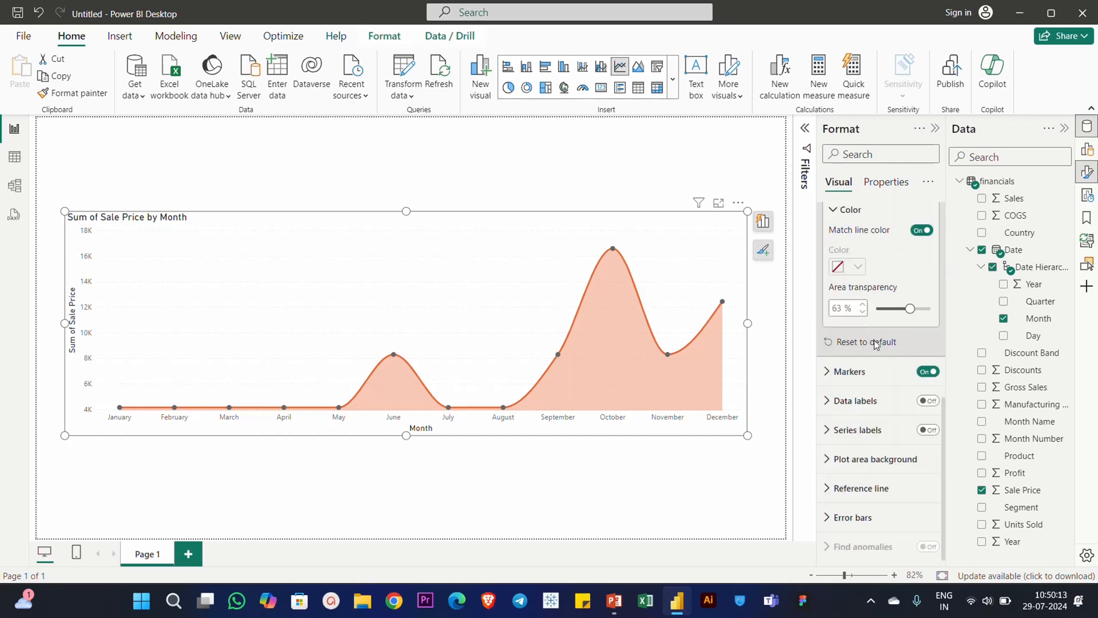
Step: Turn on data labels for the line and expand their settings
{"action": "left_click", "coordinate": [927, 402]}
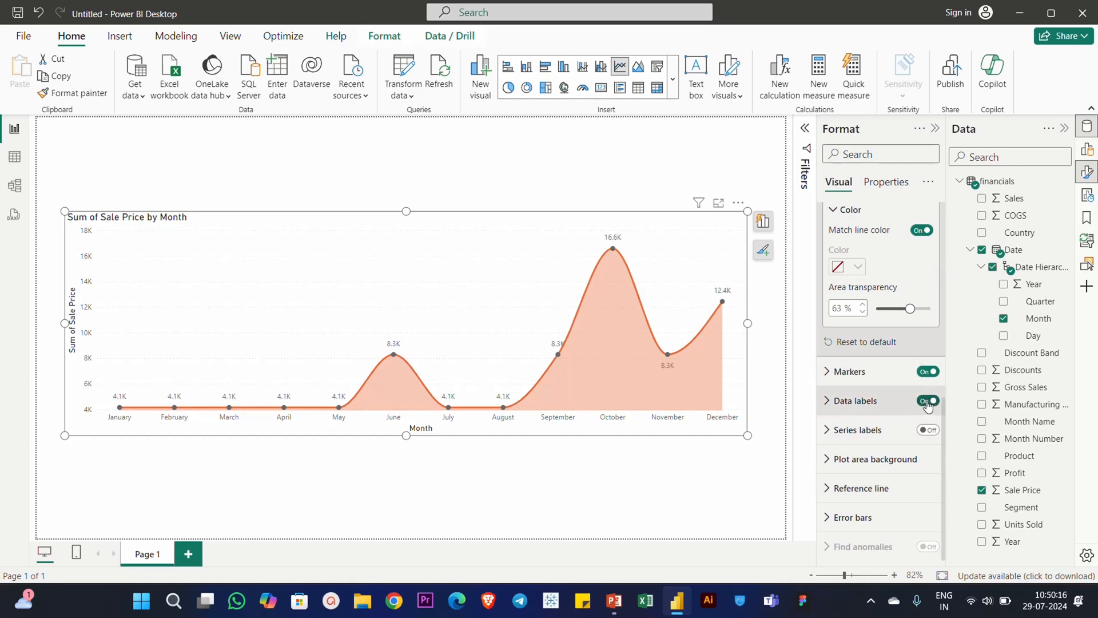
{"action": "left_click", "coordinate": [845, 400]}
{"action": "scroll", "coordinate": [894, 409], "scroll_direction": "down", "scroll_amount": 4}
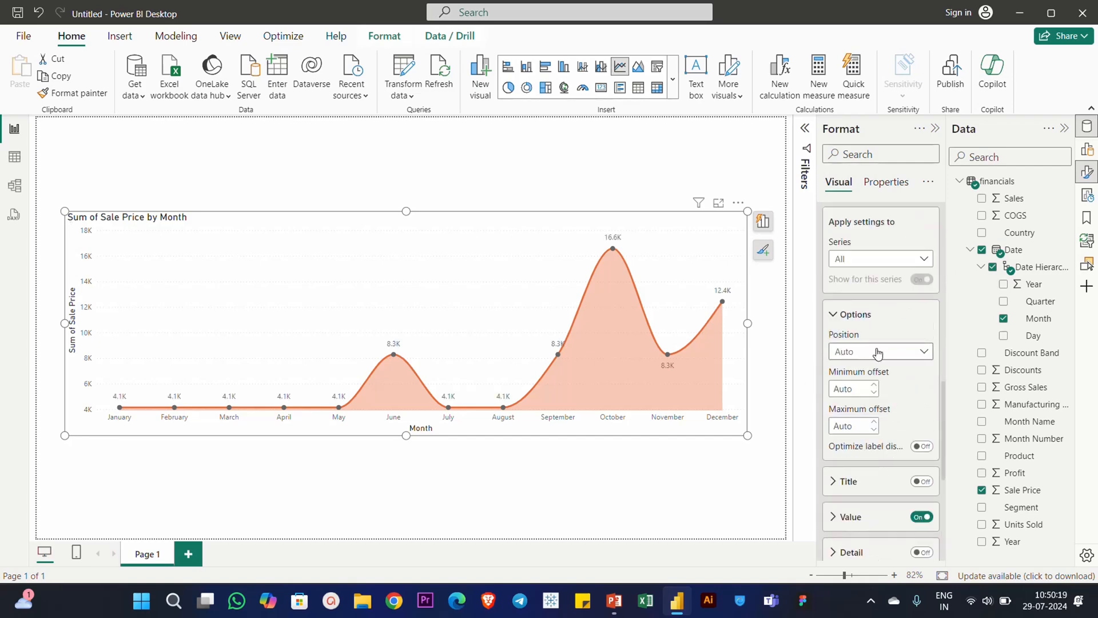
Step: Try the Above position for the data labels, then restore the position to Auto
{"action": "left_click", "coordinate": [878, 353]}
{"action": "left_click", "coordinate": [877, 367]}
{"action": "left_click", "coordinate": [876, 355]}
{"action": "left_click", "coordinate": [865, 400]}
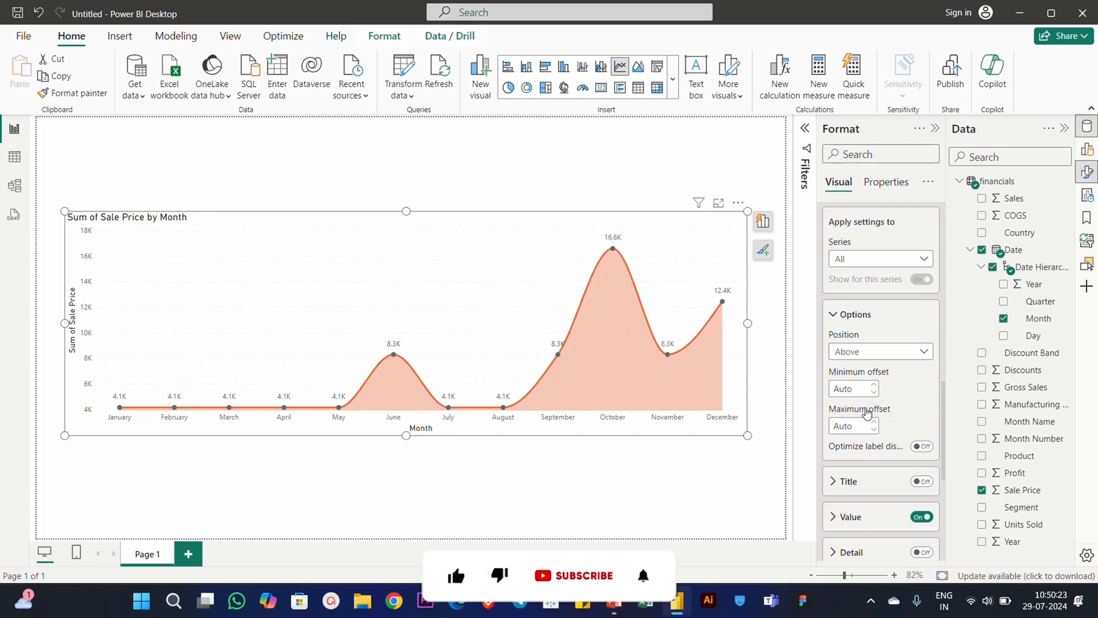
{"action": "left_click", "coordinate": [865, 355]}
{"action": "left_click", "coordinate": [864, 368]}
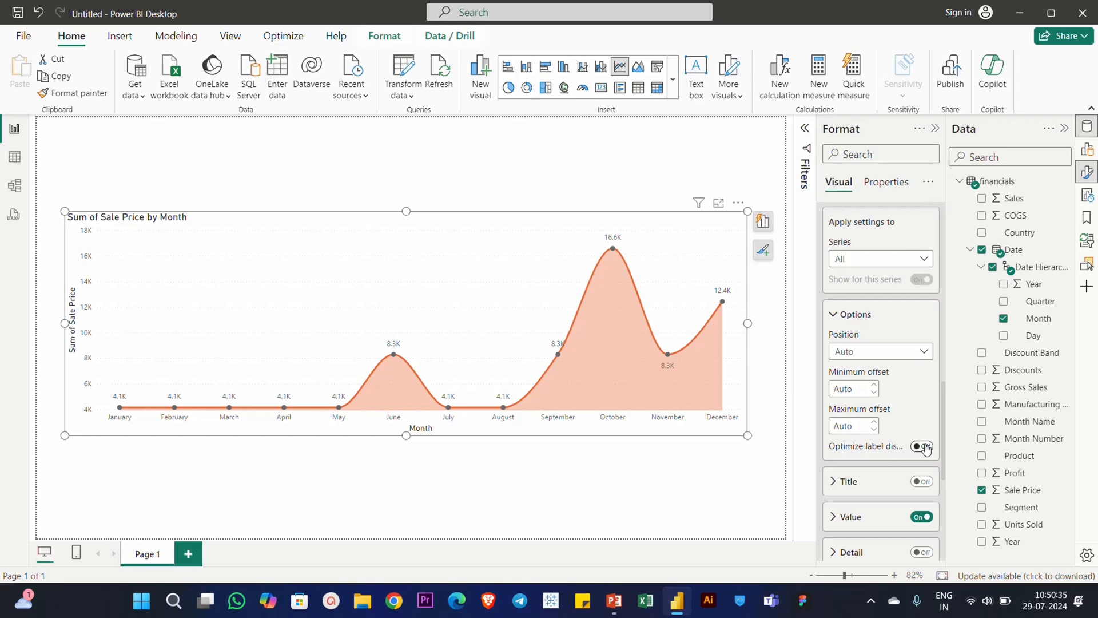
Step: Turn on the background and leader lines for the data labels
{"action": "scroll", "coordinate": [907, 437], "scroll_direction": "down", "scroll_amount": 4}
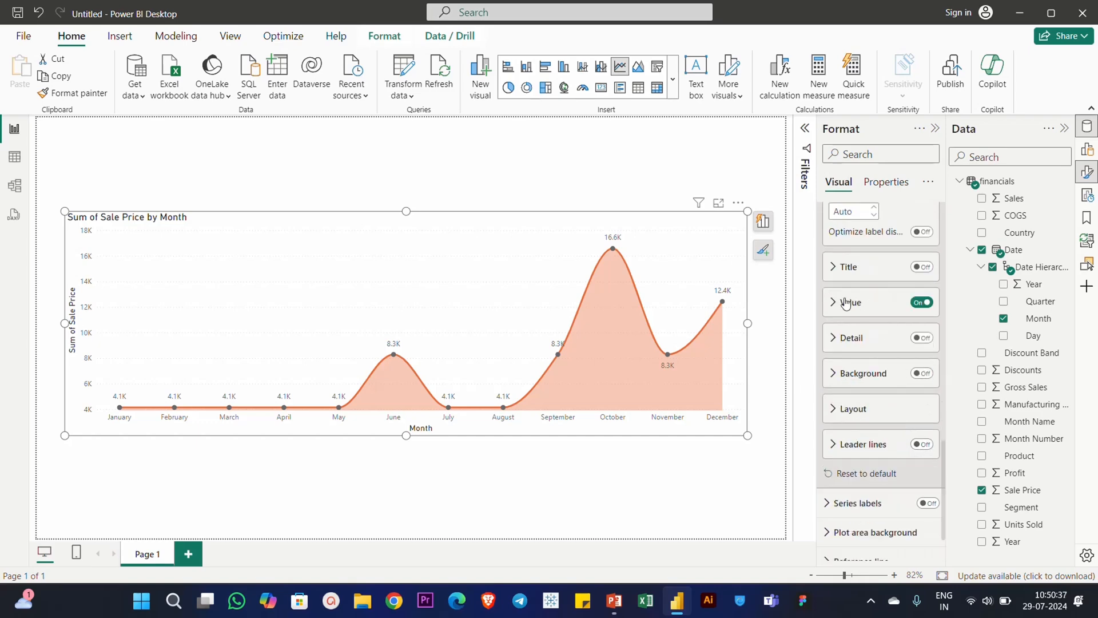
{"action": "left_click", "coordinate": [920, 374]}
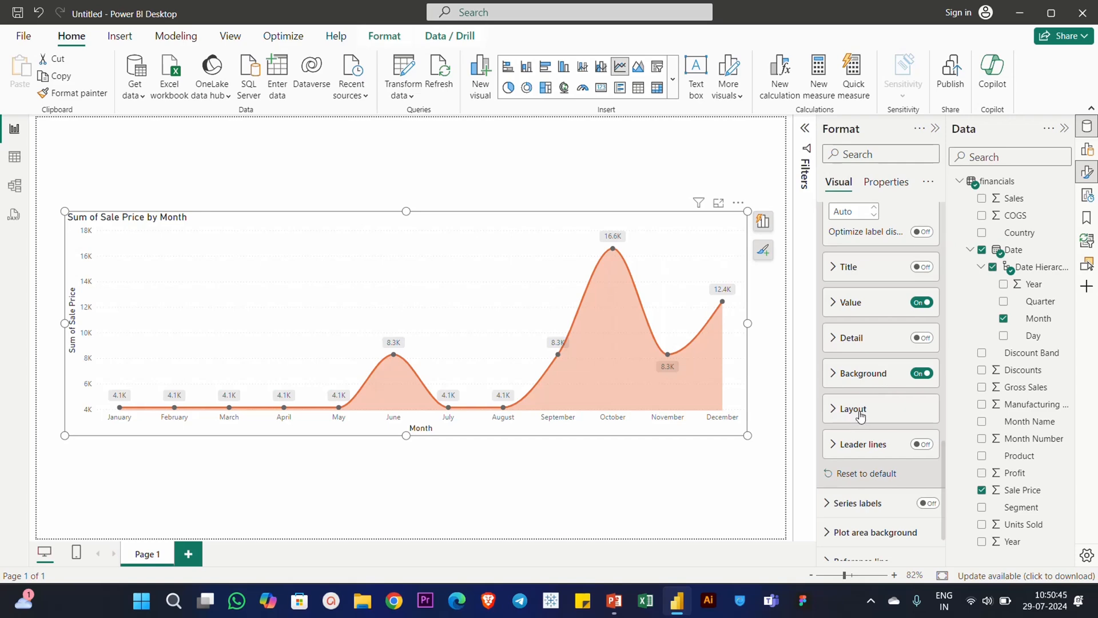
{"action": "left_click", "coordinate": [918, 448]}
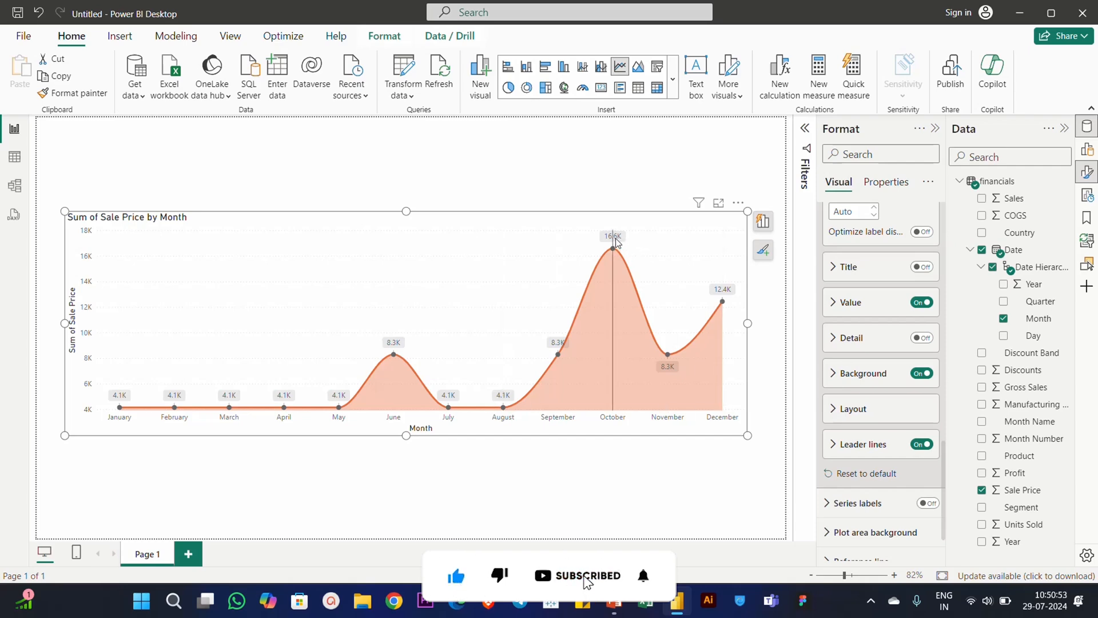
{"action": "mouse_move", "coordinate": [615, 246]}
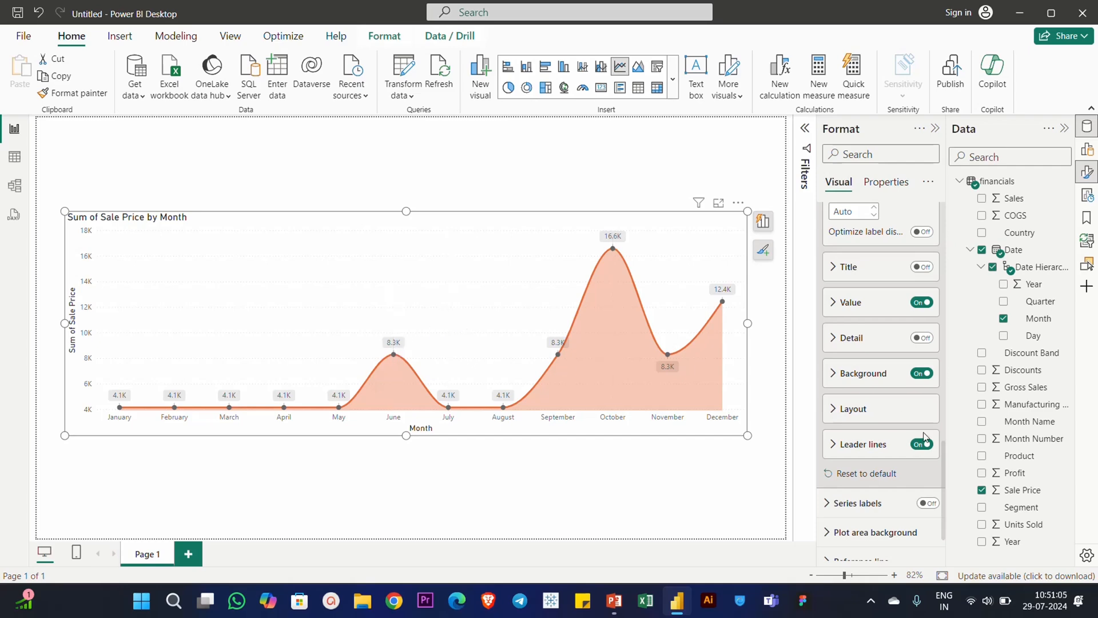
Step: Try Gross Sales as a second Y-axis series alongside Sale Price, then remove it
{"action": "scroll", "coordinate": [902, 424], "scroll_direction": "up", "scroll_amount": 15}
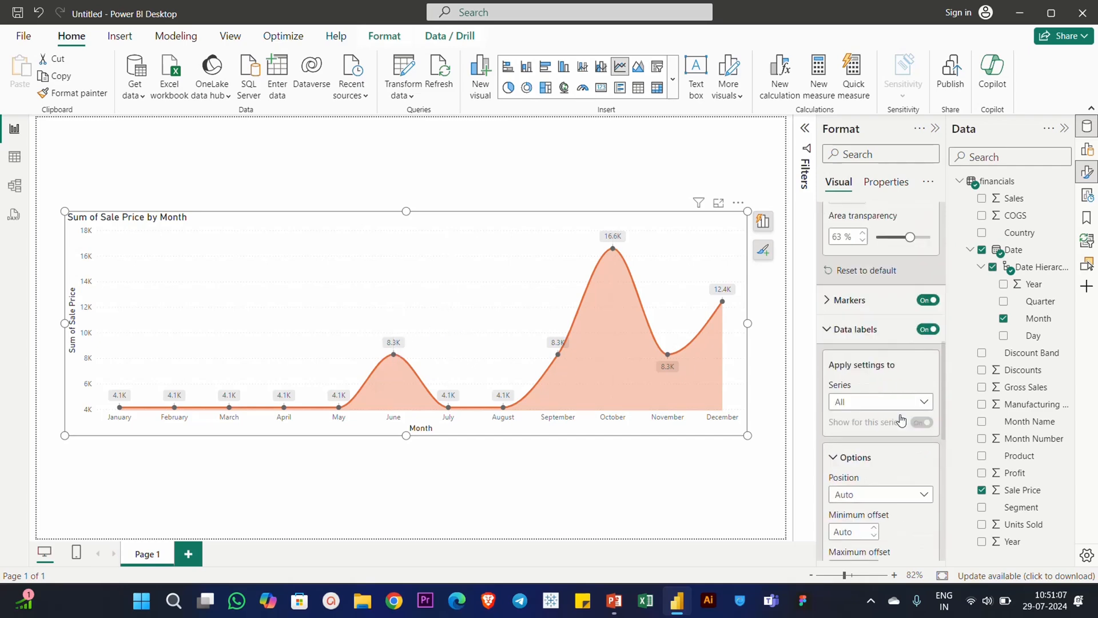
{"action": "left_click", "coordinate": [1087, 149]}
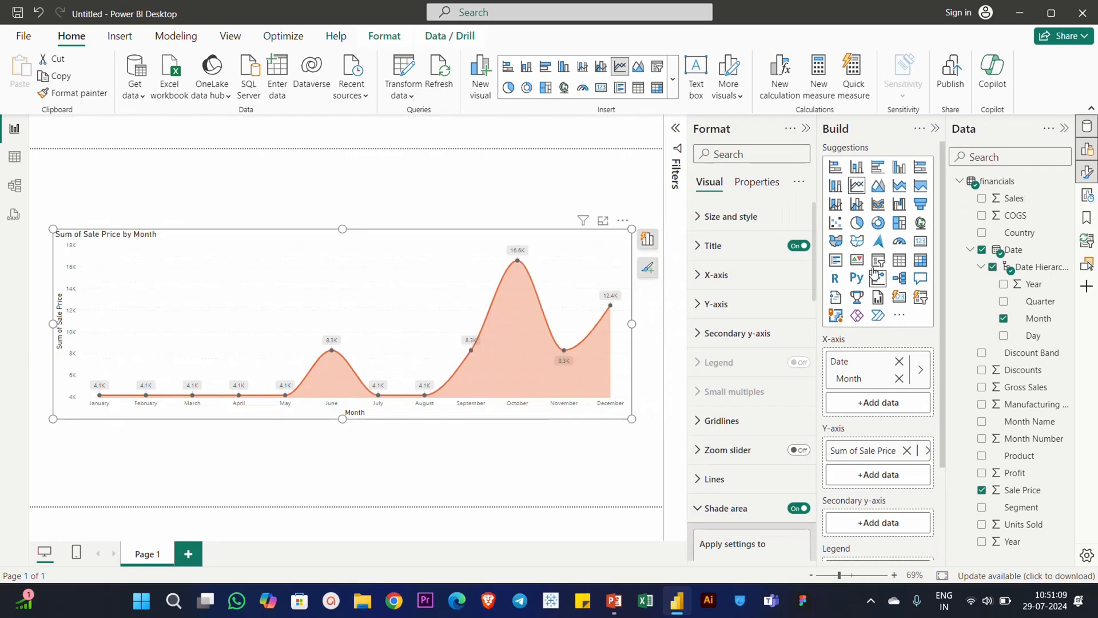
{"action": "scroll", "coordinate": [875, 275], "scroll_direction": "down", "scroll_amount": 2}
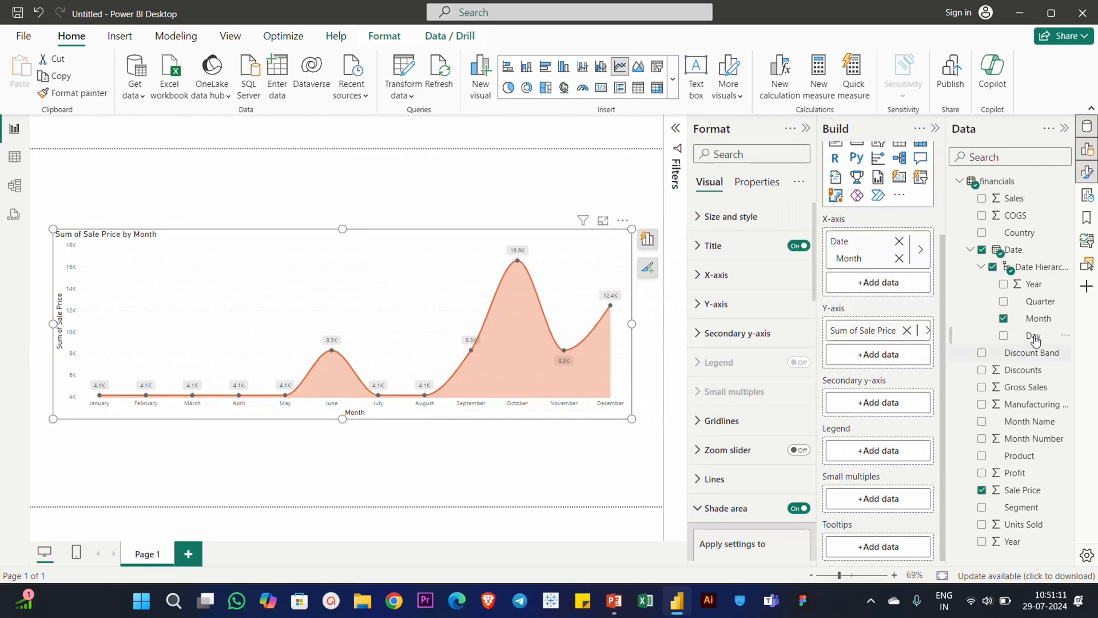
{"action": "left_click_drag", "start_coordinate": [1025, 392], "coordinate": [909, 362]}
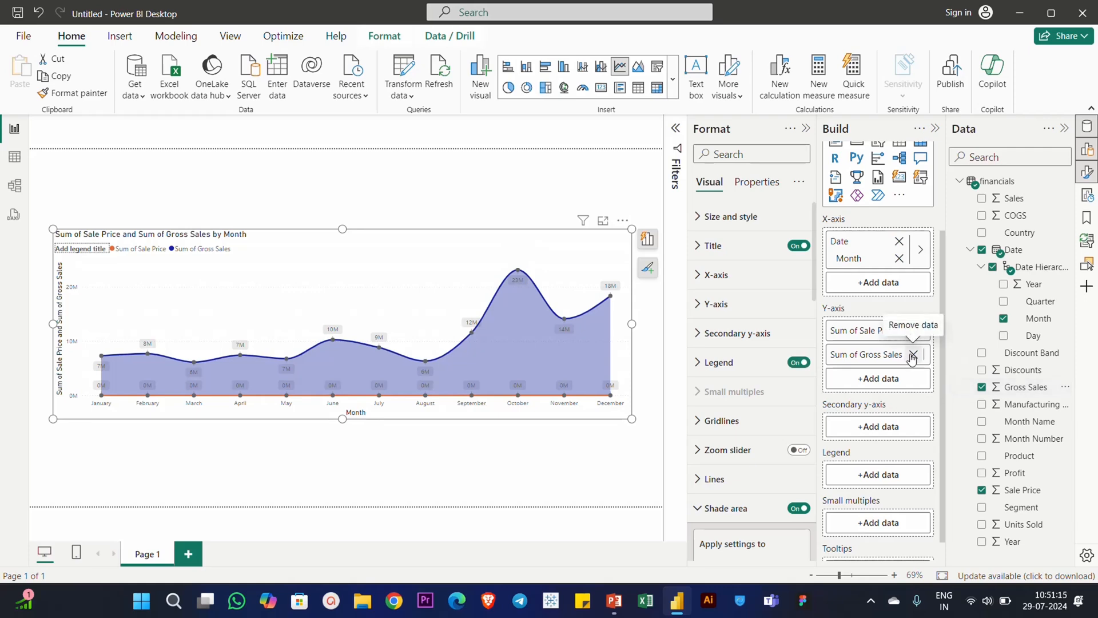
{"action": "left_click", "coordinate": [914, 354]}
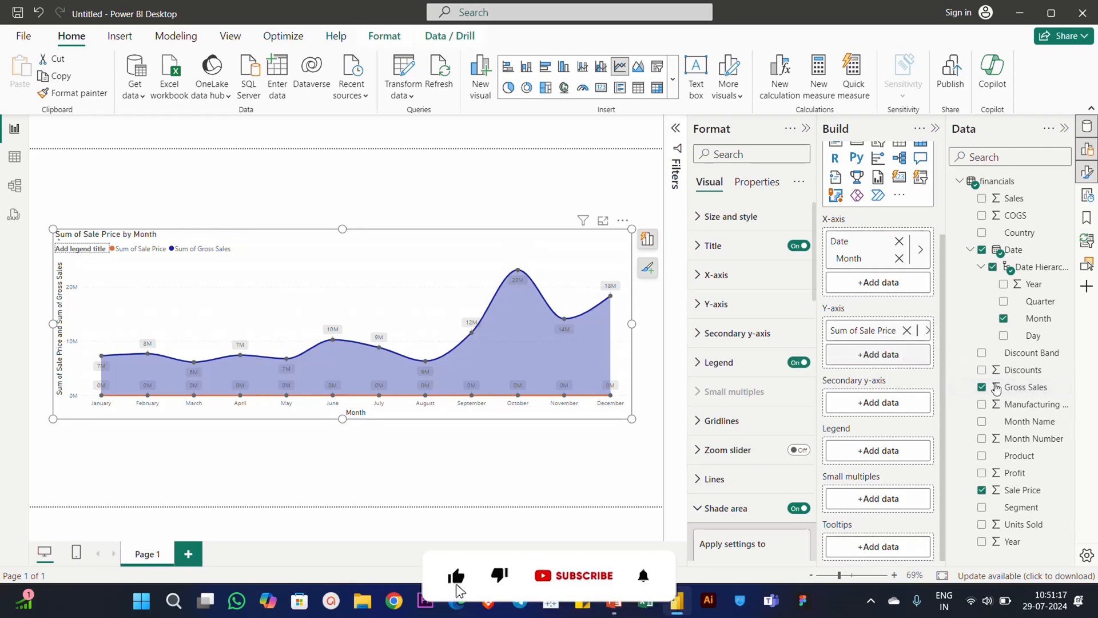
Step: Try Discounts and then Profit as the second Y-axis series, removing each one again
{"action": "left_click_drag", "start_coordinate": [1022, 377], "coordinate": [896, 366]}
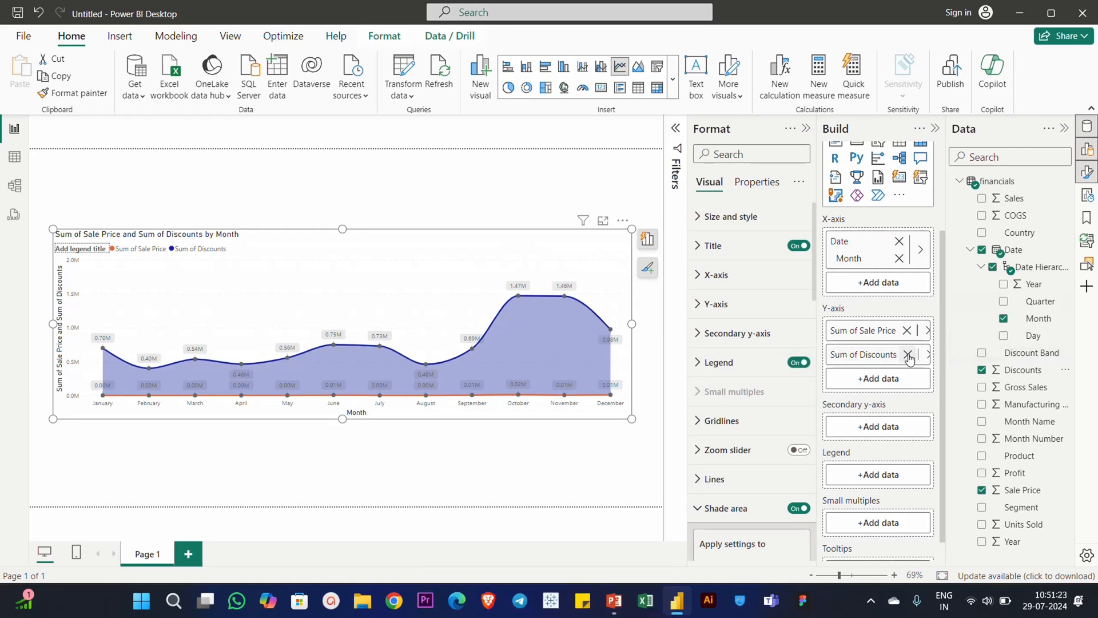
{"action": "left_click", "coordinate": [908, 354]}
{"action": "left_click_drag", "start_coordinate": [1015, 472], "coordinate": [882, 359]}
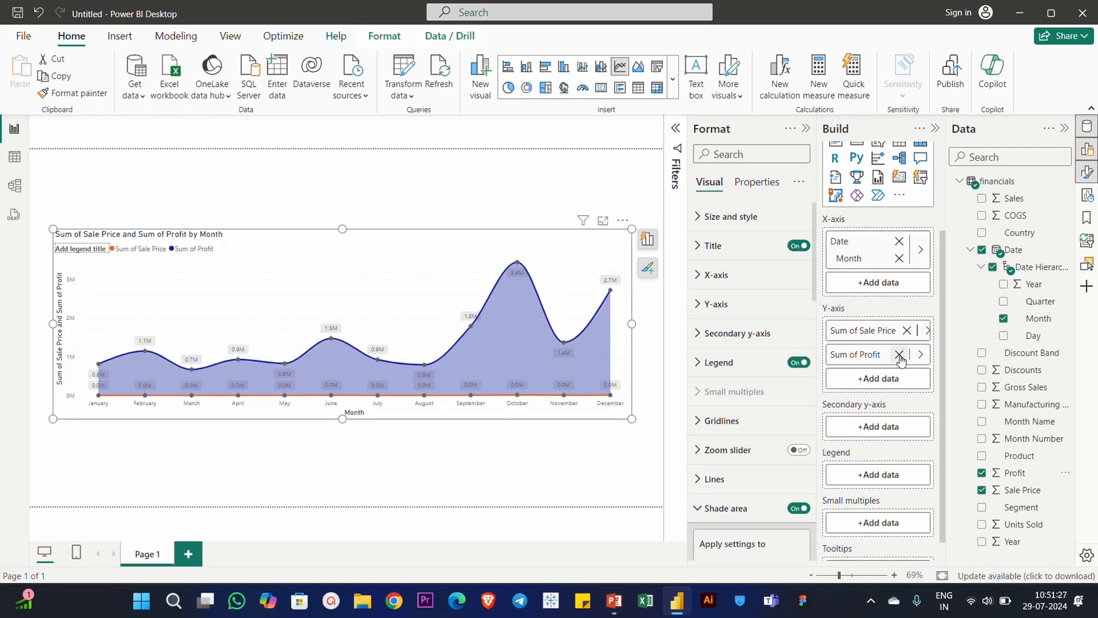
{"action": "left_click", "coordinate": [899, 354]}
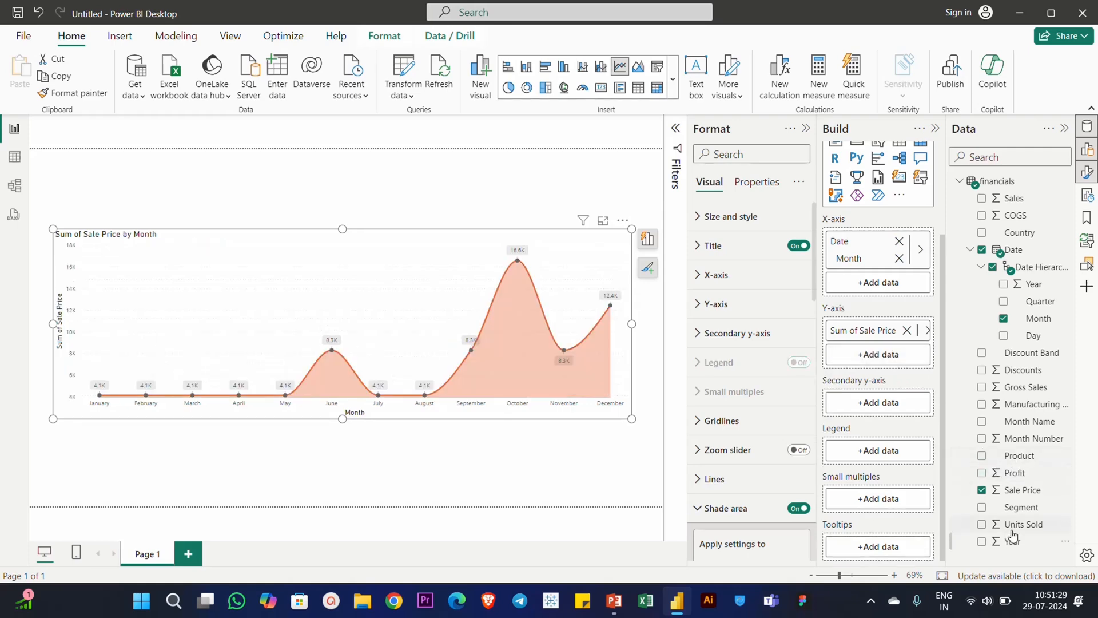
Step: Add Units Sold as a second Y-axis series and hide the chart's build and formatting options
{"action": "left_click_drag", "start_coordinate": [882, 411], "coordinate": [885, 361]}
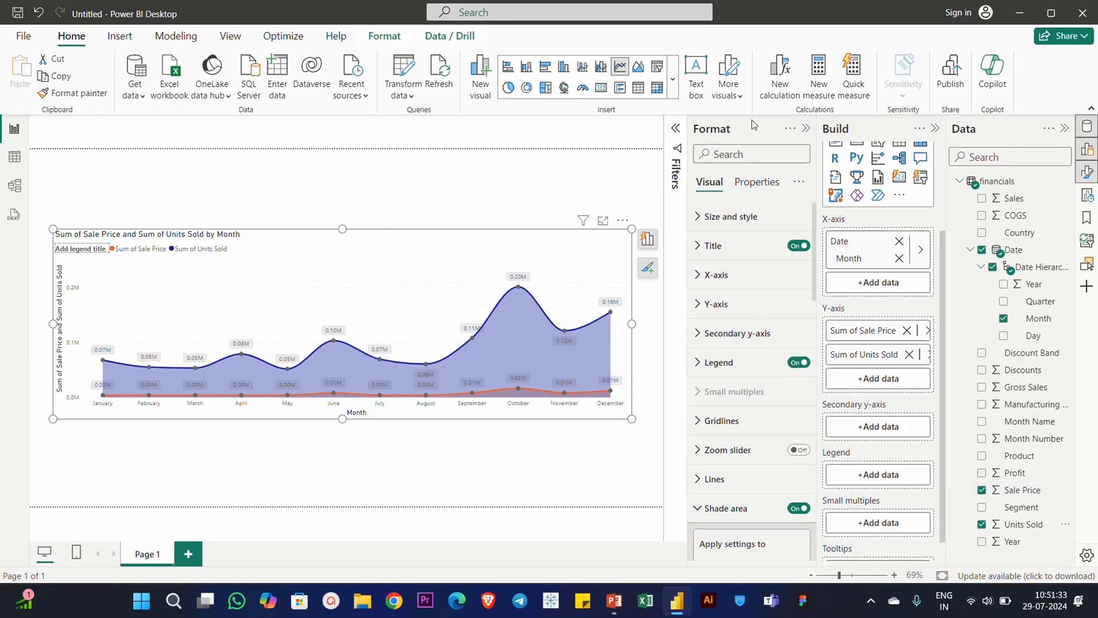
{"action": "left_click", "coordinate": [806, 130]}
{"action": "left_click", "coordinate": [935, 129]}
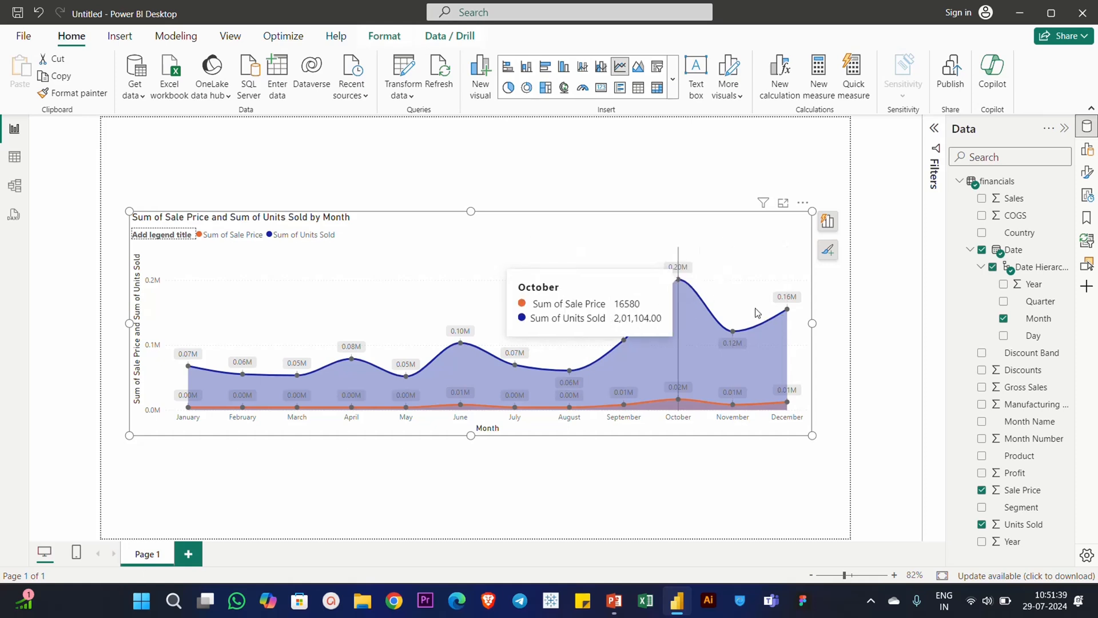
Step: Show the line chart's build and formatting options again
{"action": "left_click", "coordinate": [1087, 150]}
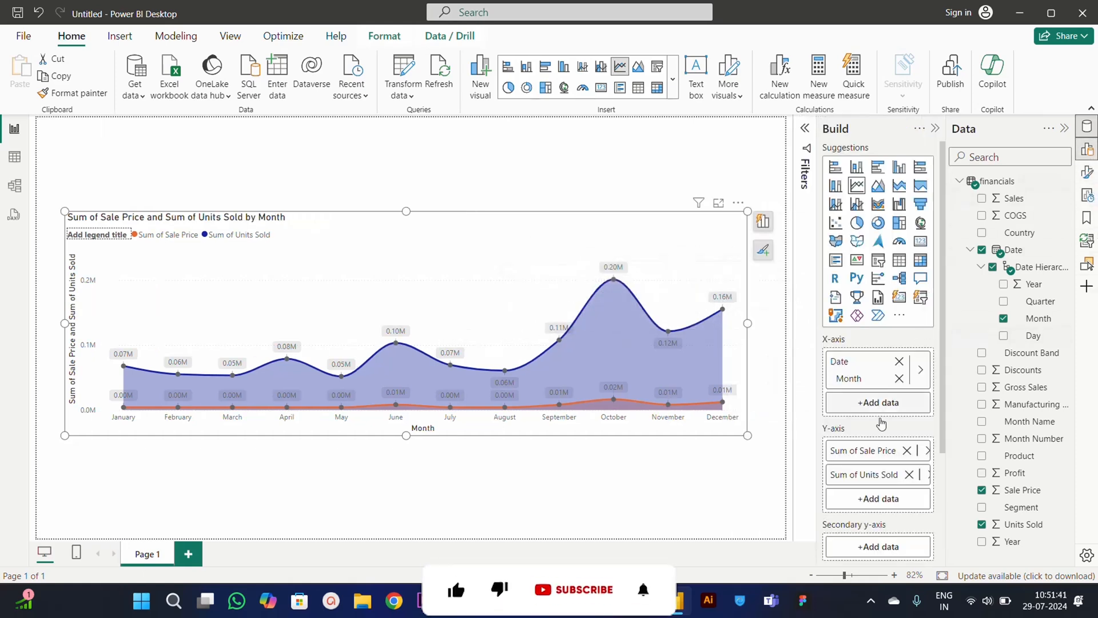
{"action": "scroll", "coordinate": [891, 434], "scroll_direction": "down", "scroll_amount": 1}
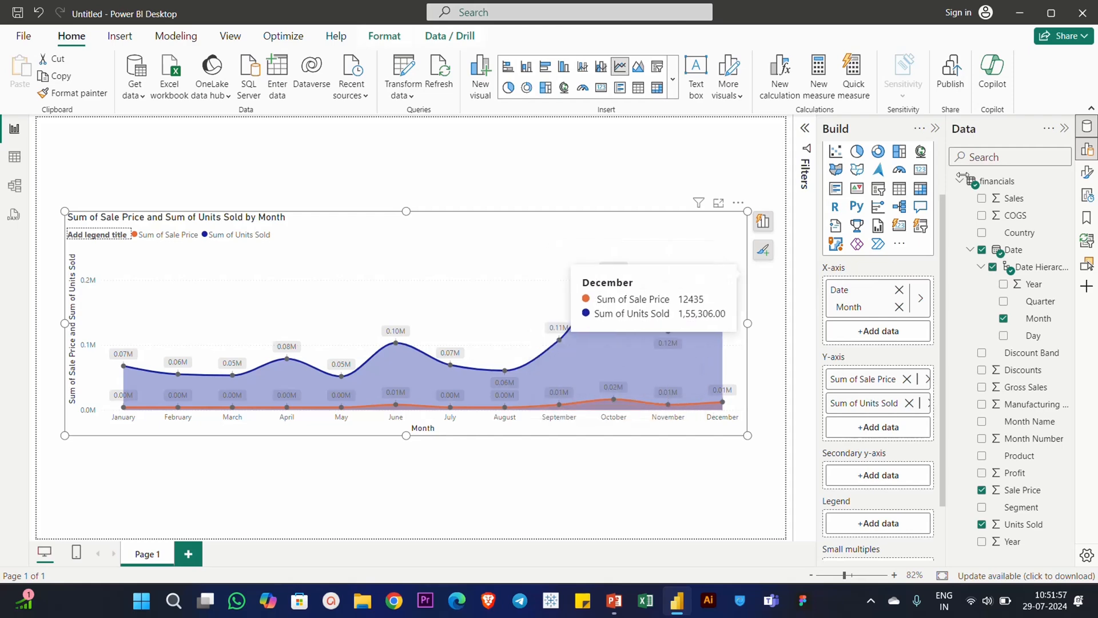
{"action": "left_click", "coordinate": [1087, 171]}
{"action": "scroll", "coordinate": [741, 338], "scroll_direction": "down", "scroll_amount": 3}
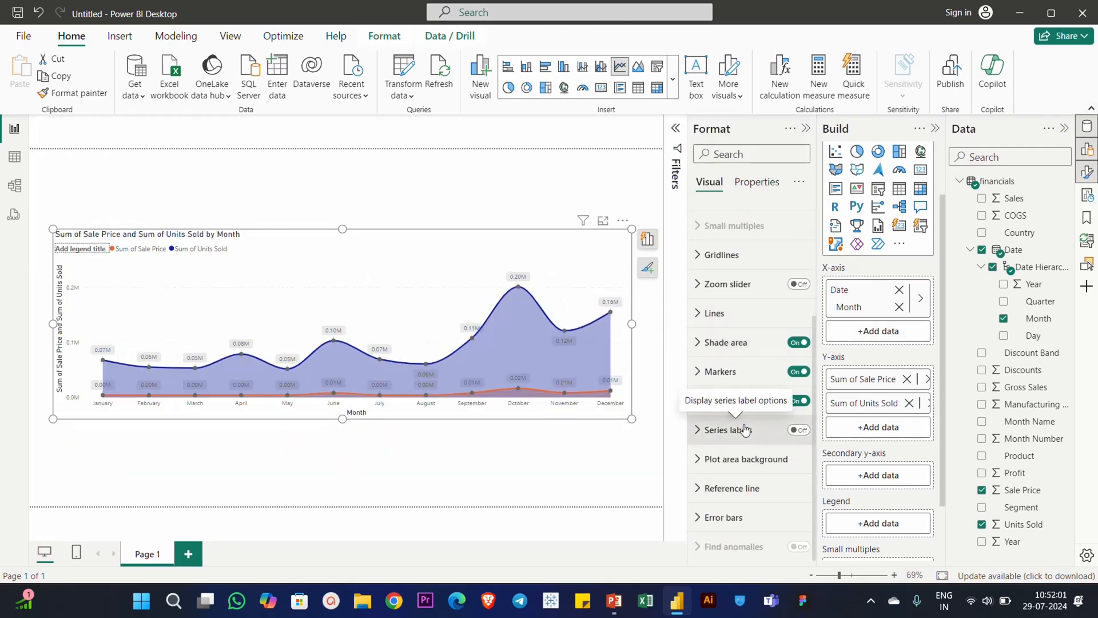
Step: Set the width of the data labels' leader lines to 2 px
{"action": "left_click", "coordinate": [722, 403]}
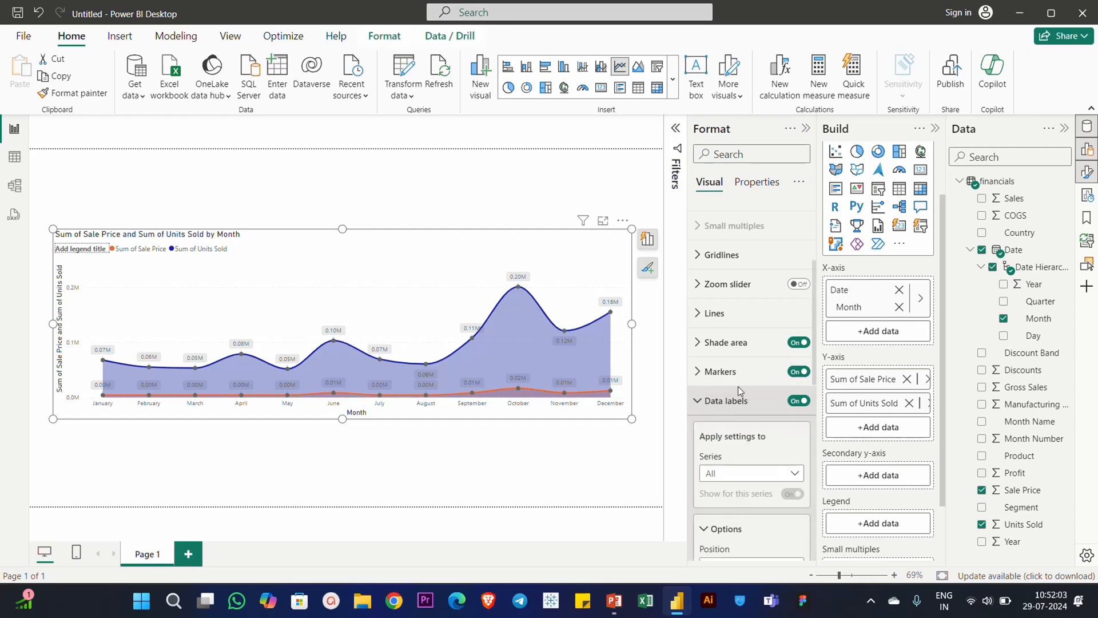
{"action": "scroll", "coordinate": [742, 393], "scroll_direction": "down", "scroll_amount": 5}
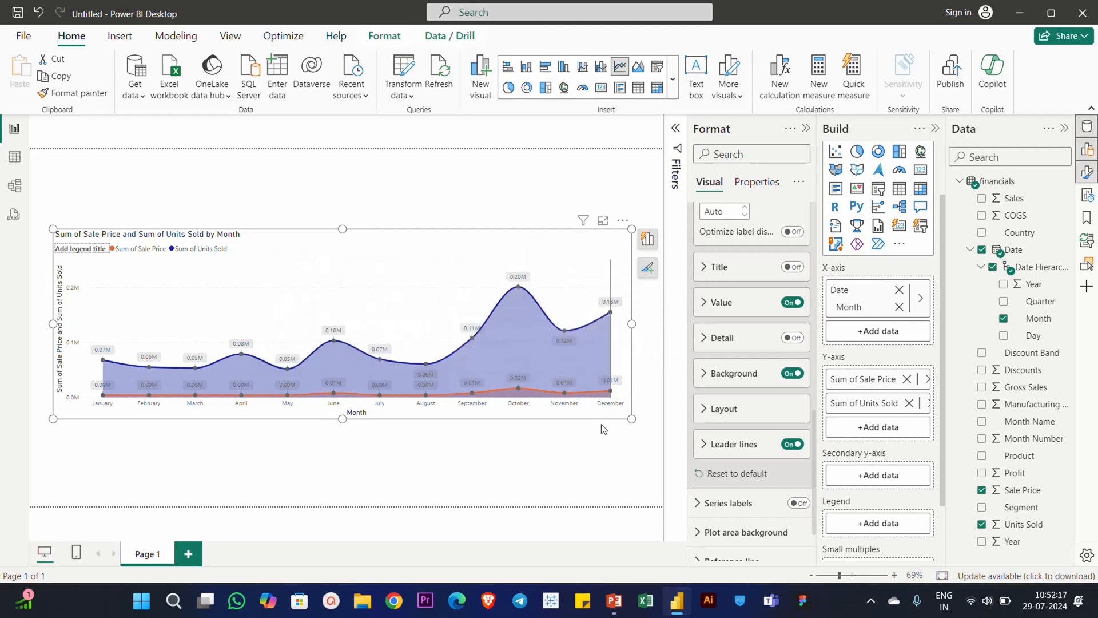
{"action": "left_click", "coordinate": [728, 445]}
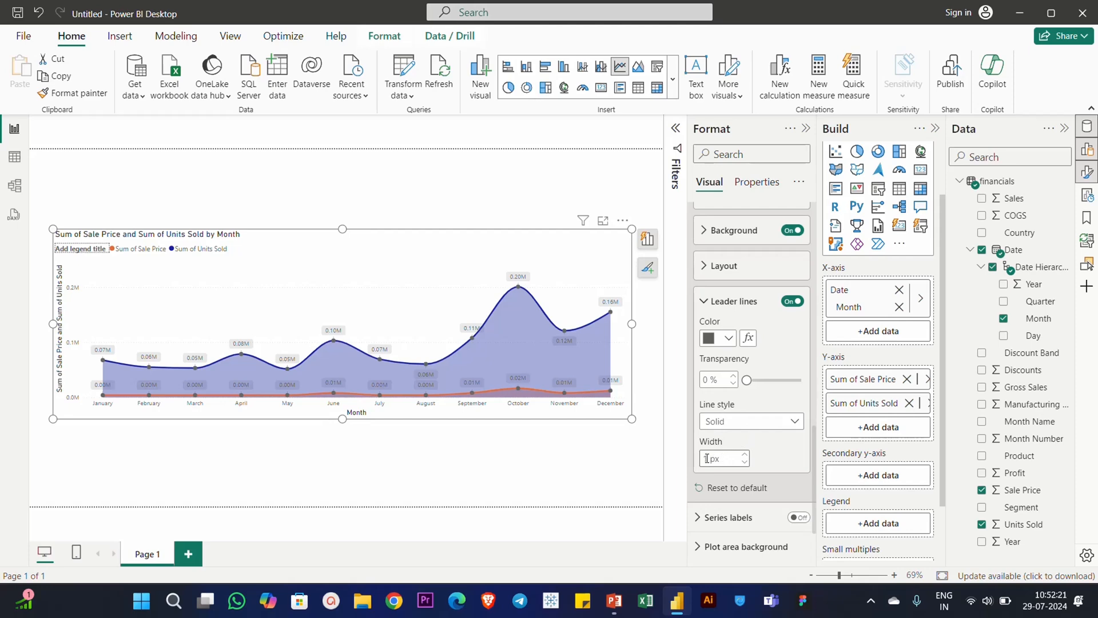
{"action": "type", "text": "2"}
Step: Try the Dotted line style on the data labels' leader lines, then return it to Solid
{"action": "left_click", "coordinate": [740, 423]}
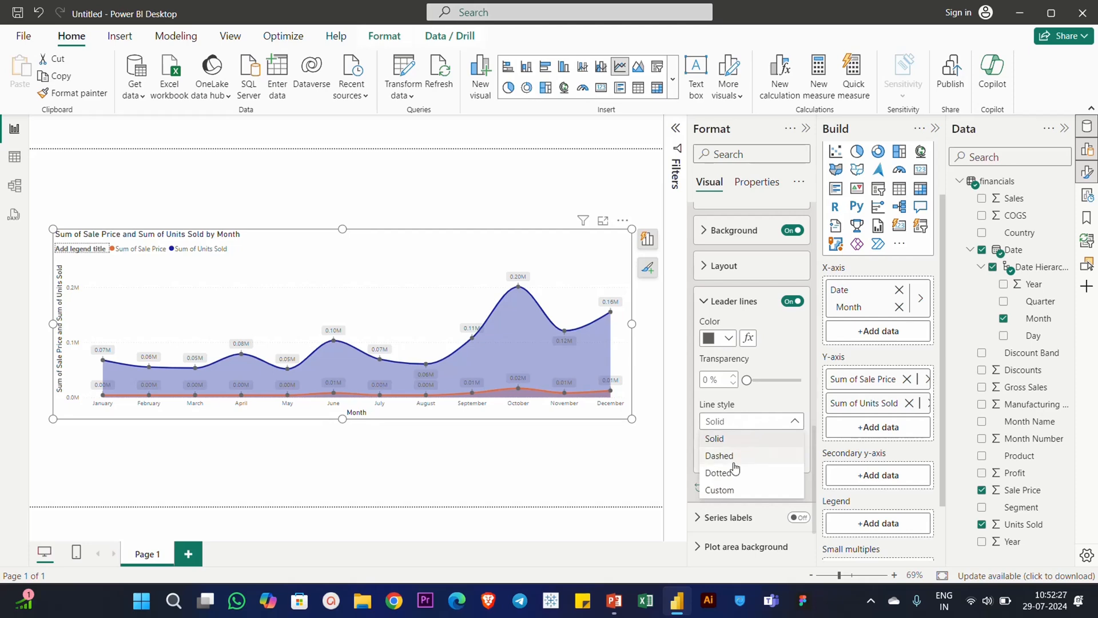
{"action": "left_click", "coordinate": [719, 473]}
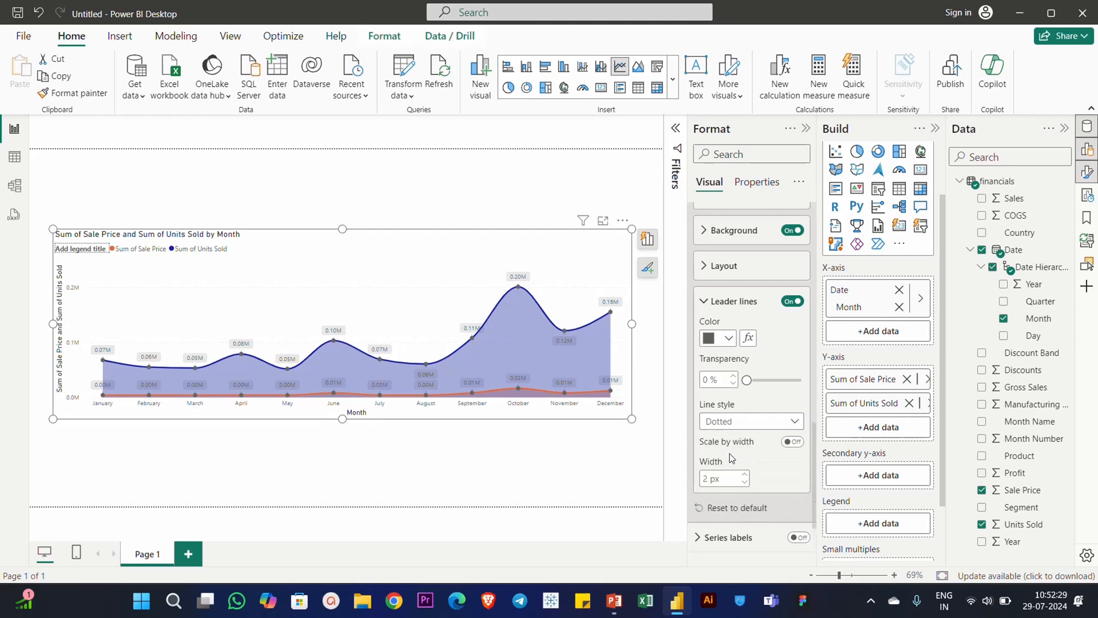
{"action": "left_click", "coordinate": [735, 422]}
{"action": "left_click", "coordinate": [725, 437]}
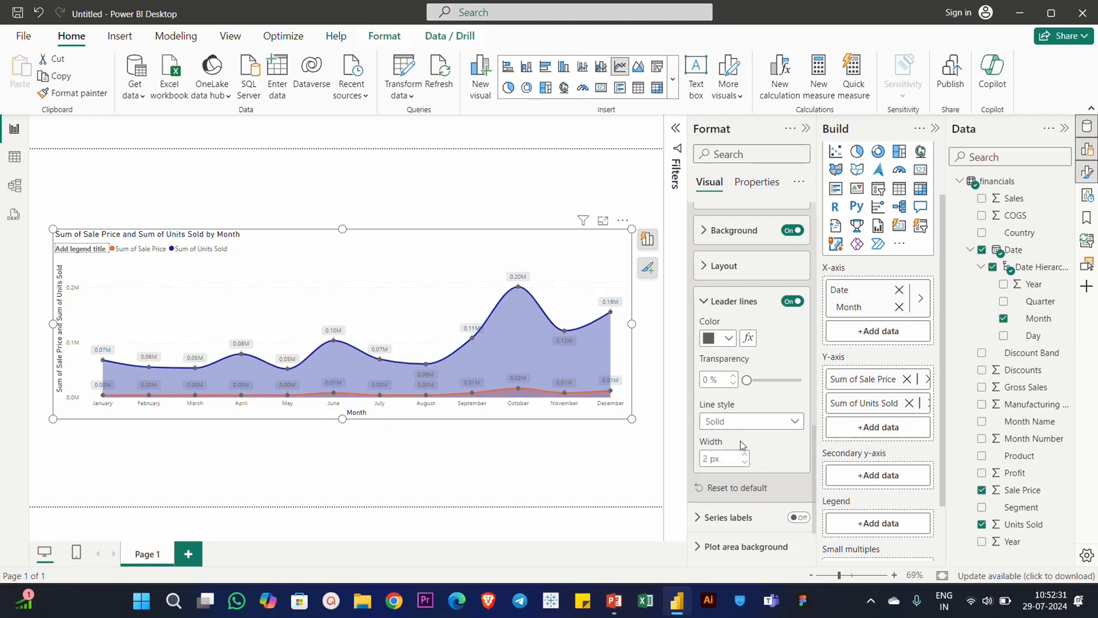
{"action": "scroll", "coordinate": [755, 441], "scroll_direction": "down", "scroll_amount": 1}
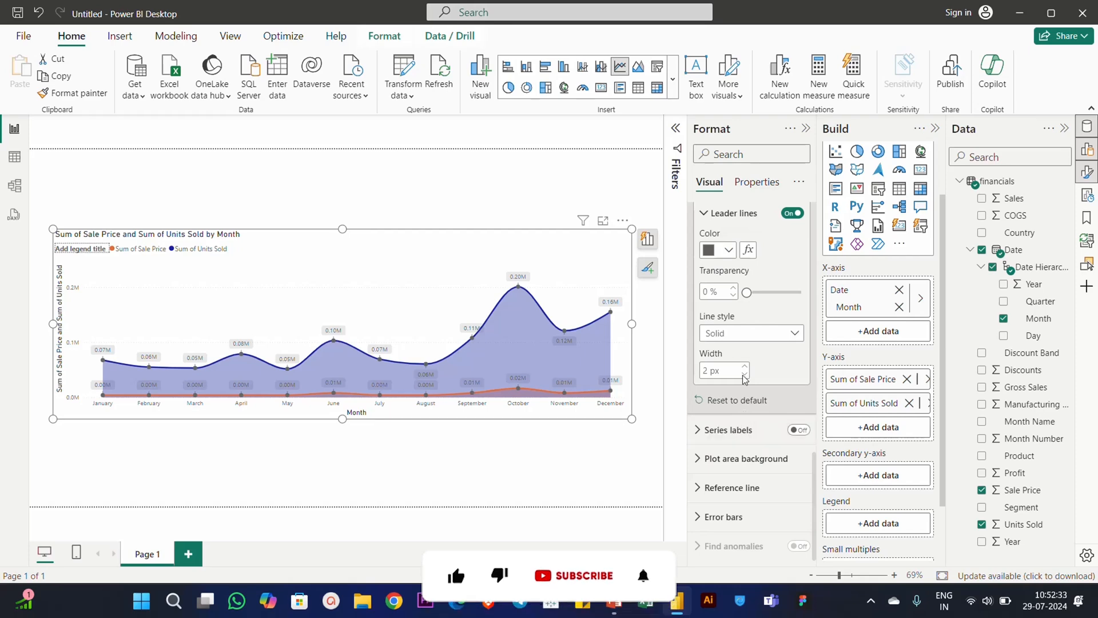
Step: Try adding Segment as the data labels' detail, then remove it and turn the detail off
{"action": "scroll", "coordinate": [744, 372], "scroll_direction": "up", "scroll_amount": 5}
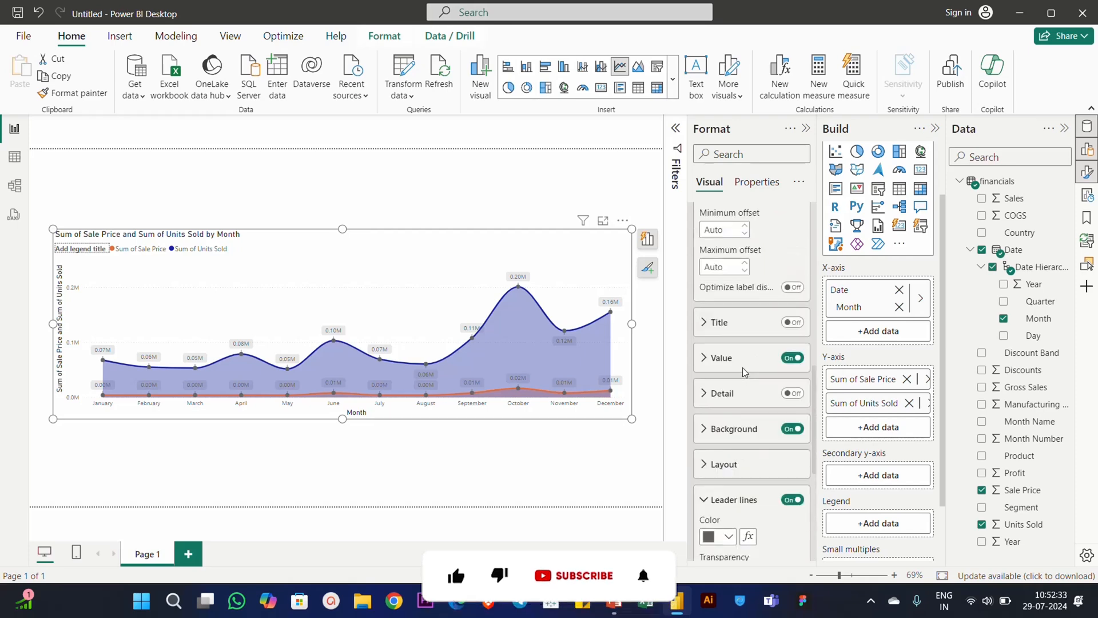
{"action": "left_click", "coordinate": [792, 393]}
{"action": "left_click", "coordinate": [731, 401]}
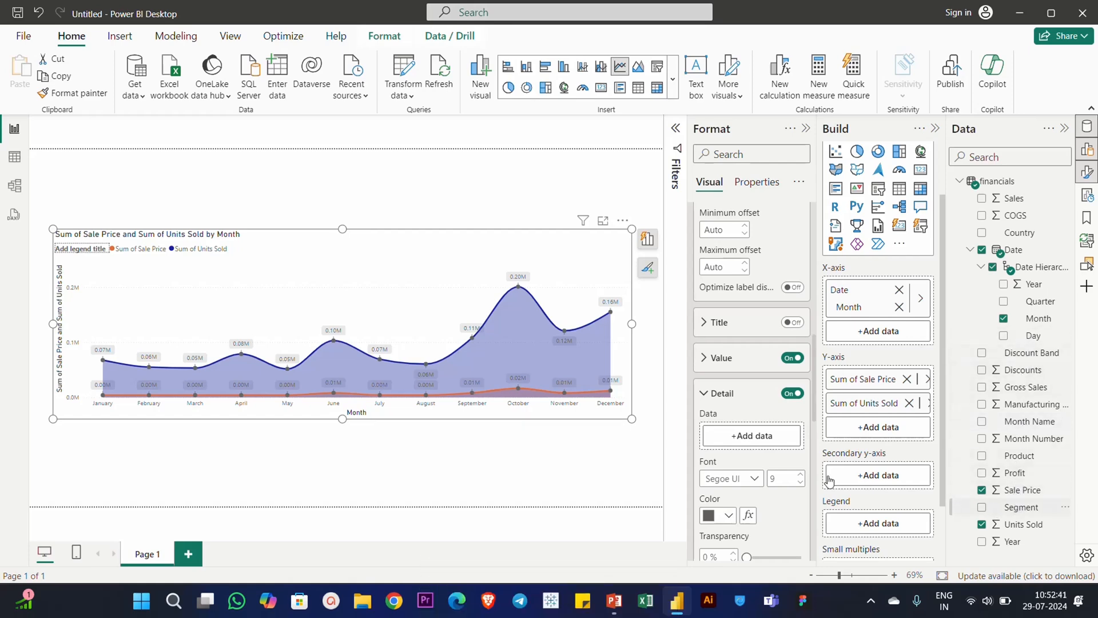
{"action": "left_click_drag", "start_coordinate": [829, 482], "coordinate": [763, 437]}
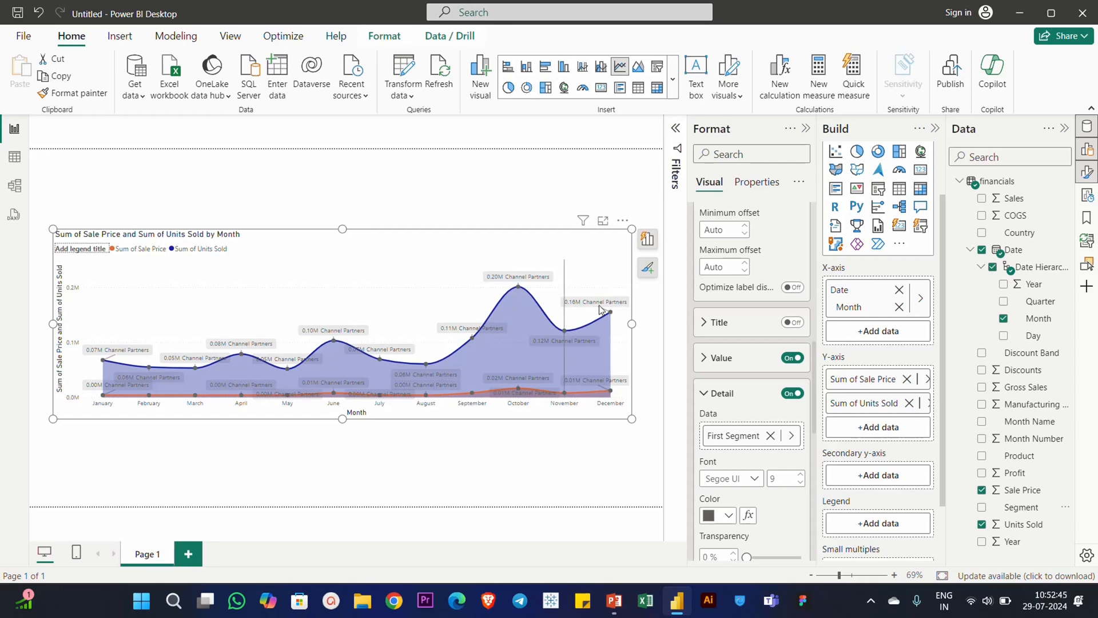
{"action": "left_click", "coordinate": [771, 436]}
{"action": "left_click", "coordinate": [791, 394]}
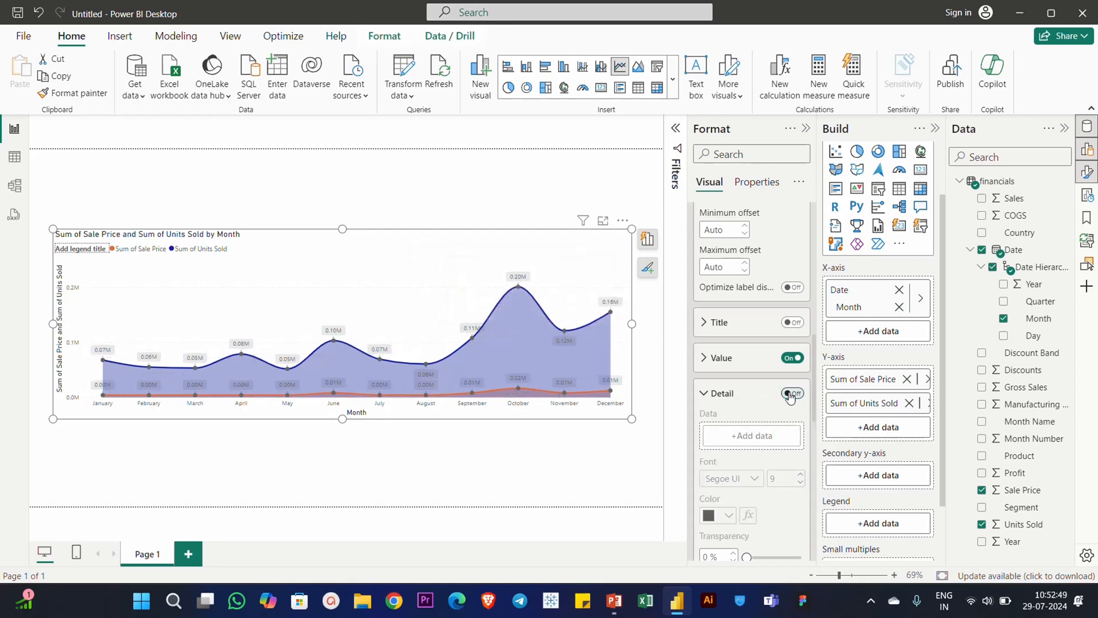
{"action": "left_click", "coordinate": [720, 395]}
Step: Collapse the leader line settings, turn on the series labels and expand their settings
{"action": "scroll", "coordinate": [747, 376], "scroll_direction": "down", "scroll_amount": 3}
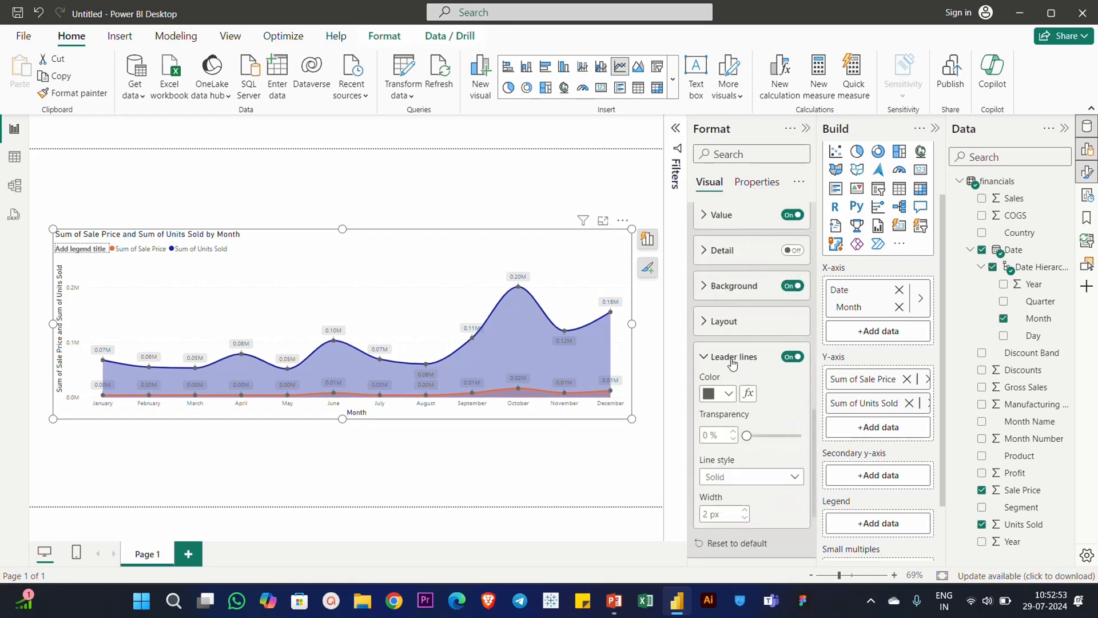
{"action": "left_click", "coordinate": [732, 359]}
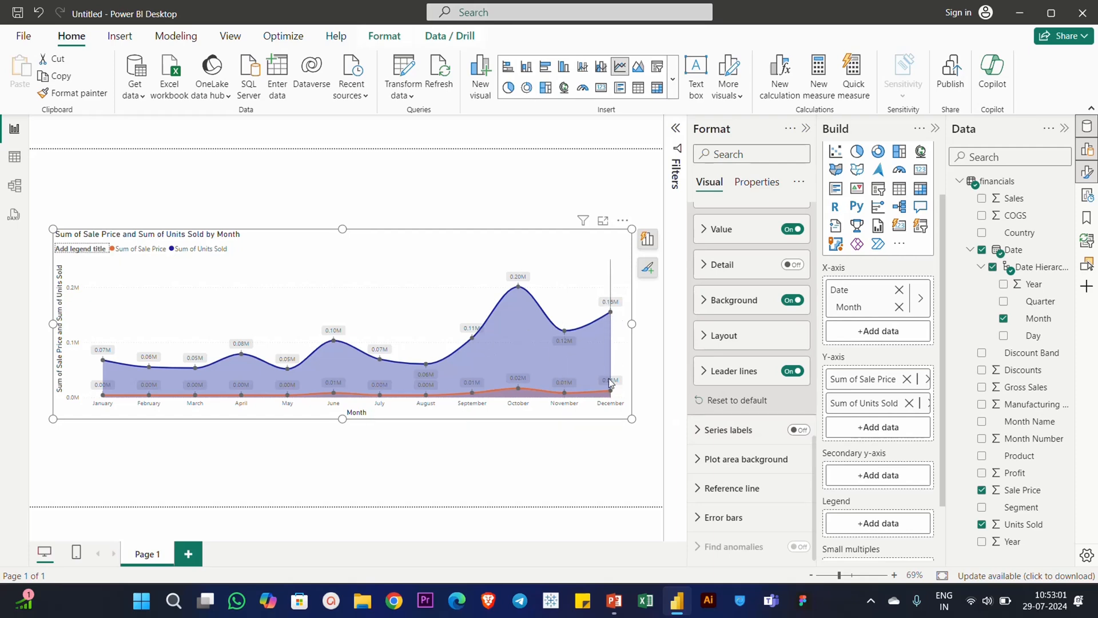
{"action": "left_click", "coordinate": [800, 430]}
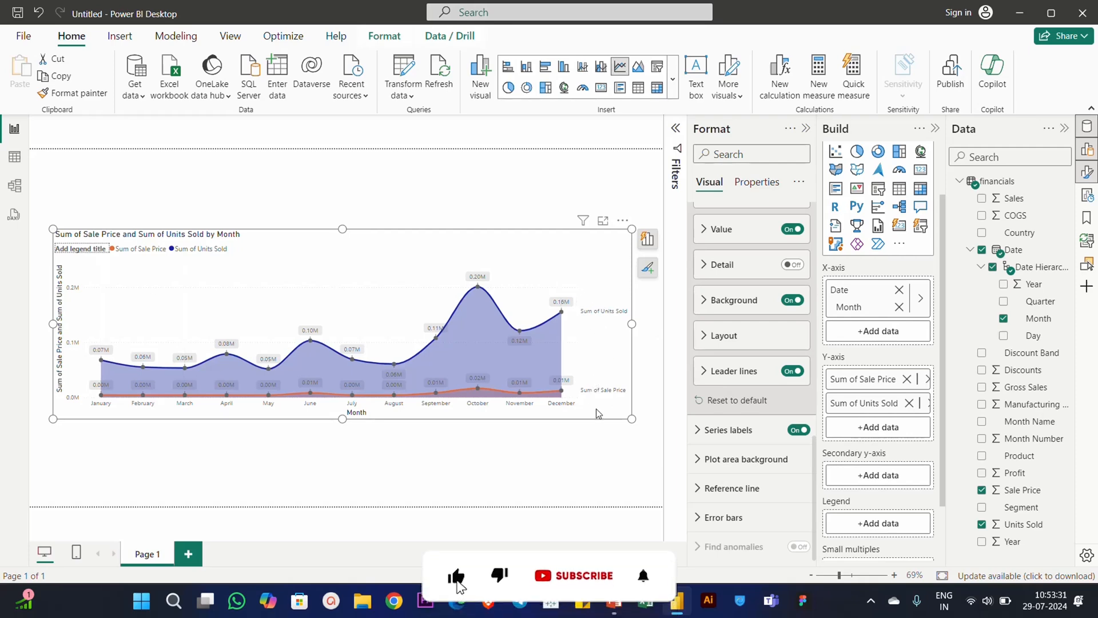
{"action": "left_click", "coordinate": [715, 430]}
Step: Set the series labels' font size to 10 and their colour to orange
{"action": "scroll", "coordinate": [764, 400], "scroll_direction": "down", "scroll_amount": 1}
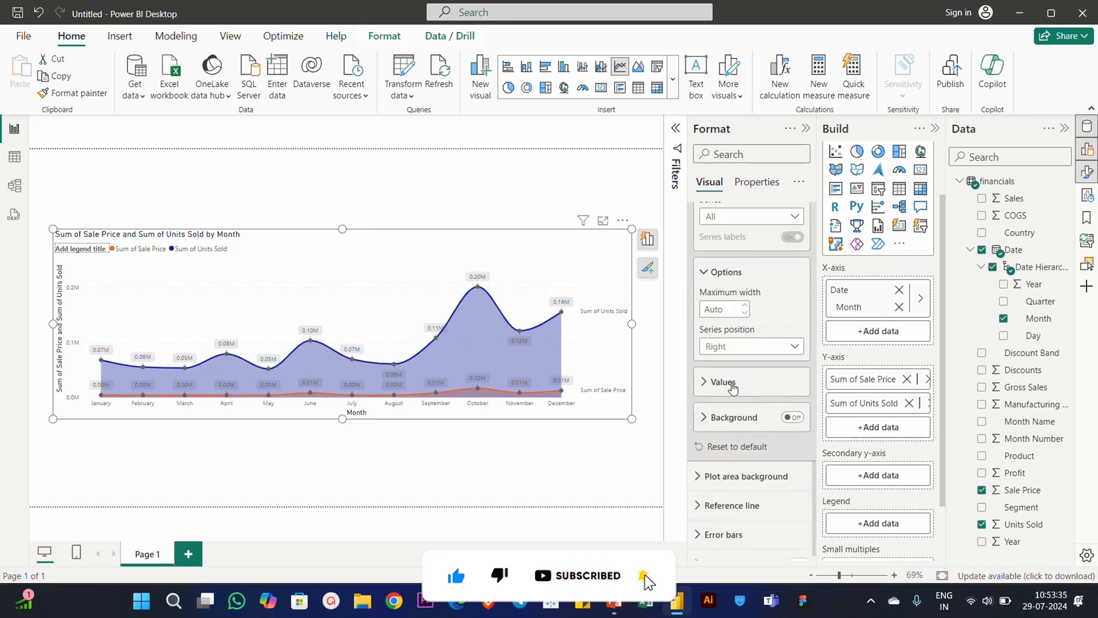
{"action": "left_click", "coordinate": [731, 381]}
{"action": "left_click", "coordinate": [788, 419]}
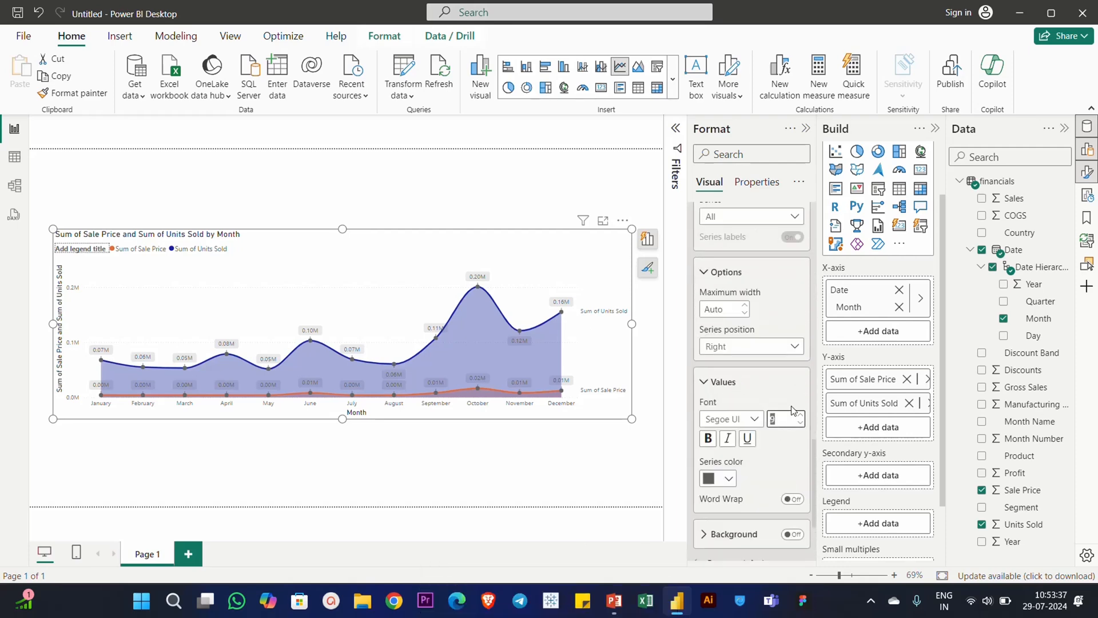
{"action": "key", "text": "Return"}
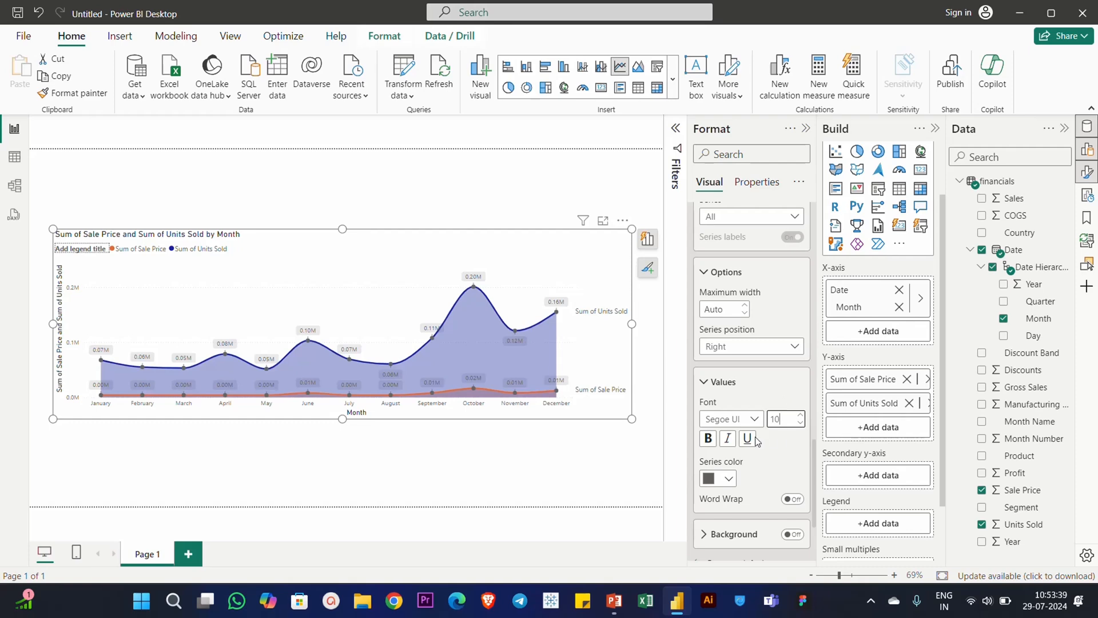
{"action": "left_click", "coordinate": [728, 480]}
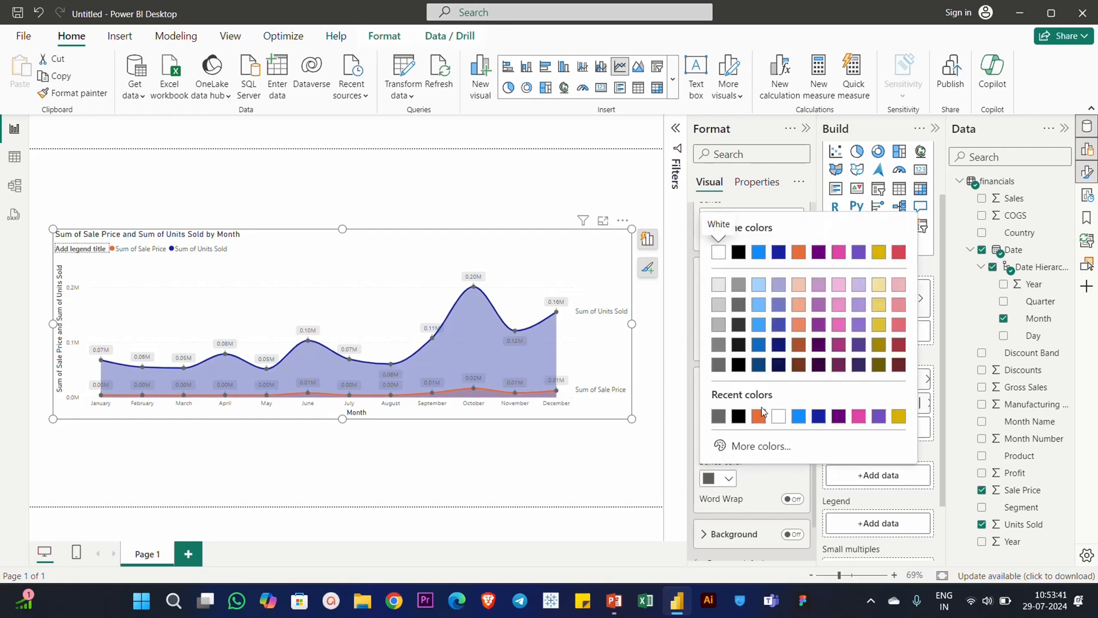
{"action": "left_click", "coordinate": [765, 426]}
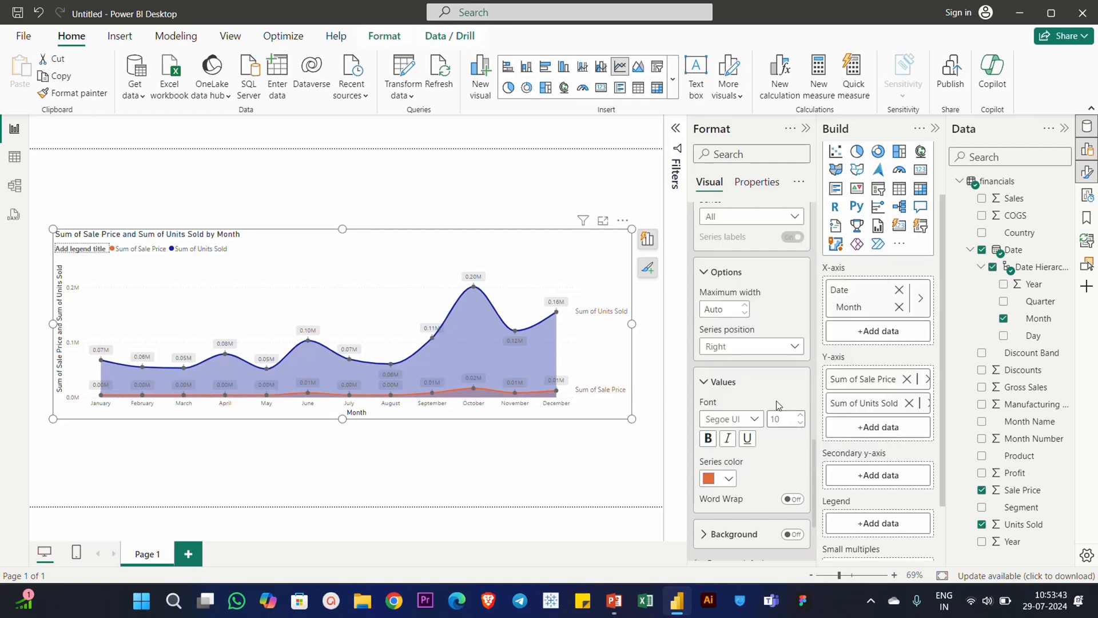
Step: Try placing the series labels on the Left of the chart, then set their position back to Right
{"action": "left_click", "coordinate": [743, 346]}
{"action": "left_click", "coordinate": [737, 365]}
{"action": "left_click", "coordinate": [739, 346]}
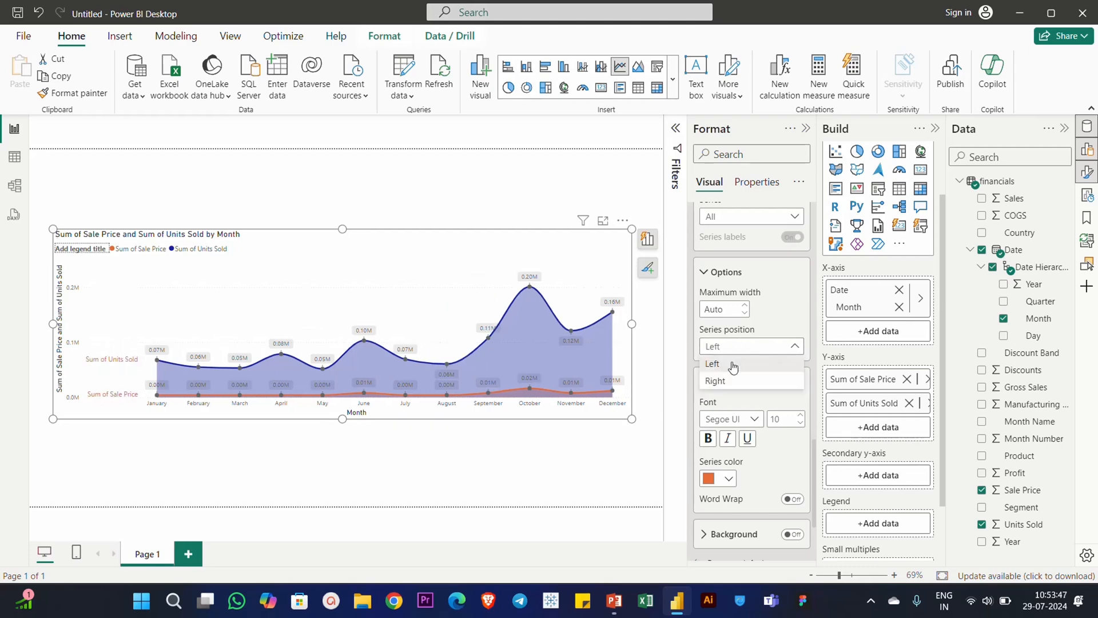
{"action": "left_click", "coordinate": [726, 365]}
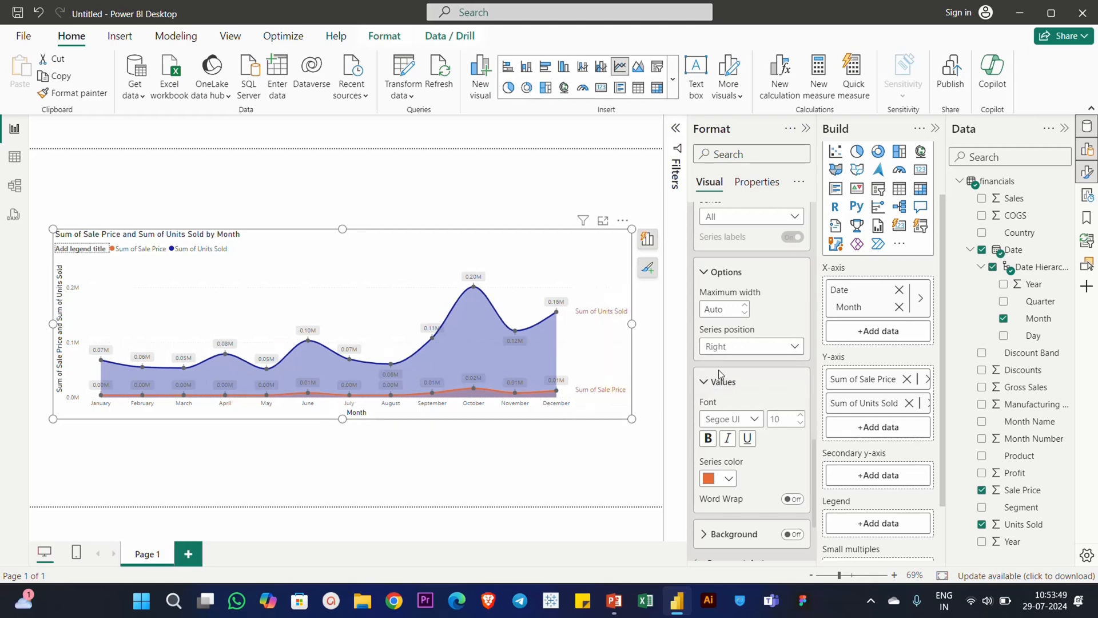
Step: Turn on the series labels' background, and try word wrap on them before switching it off again
{"action": "scroll", "coordinate": [765, 408], "scroll_direction": "down", "scroll_amount": 2}
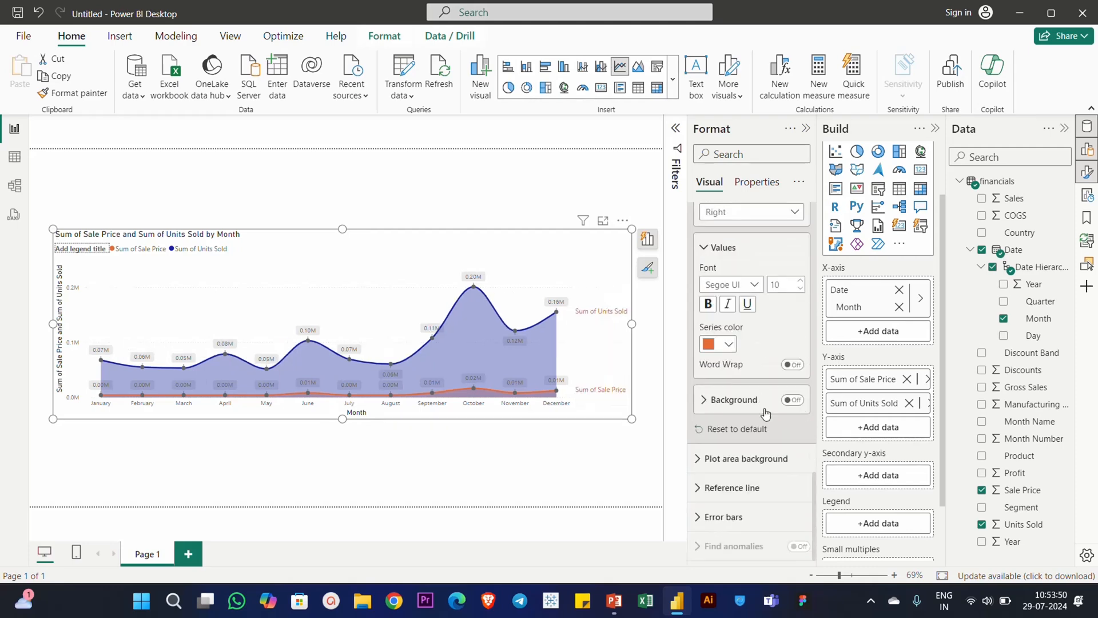
{"action": "left_click", "coordinate": [792, 400]}
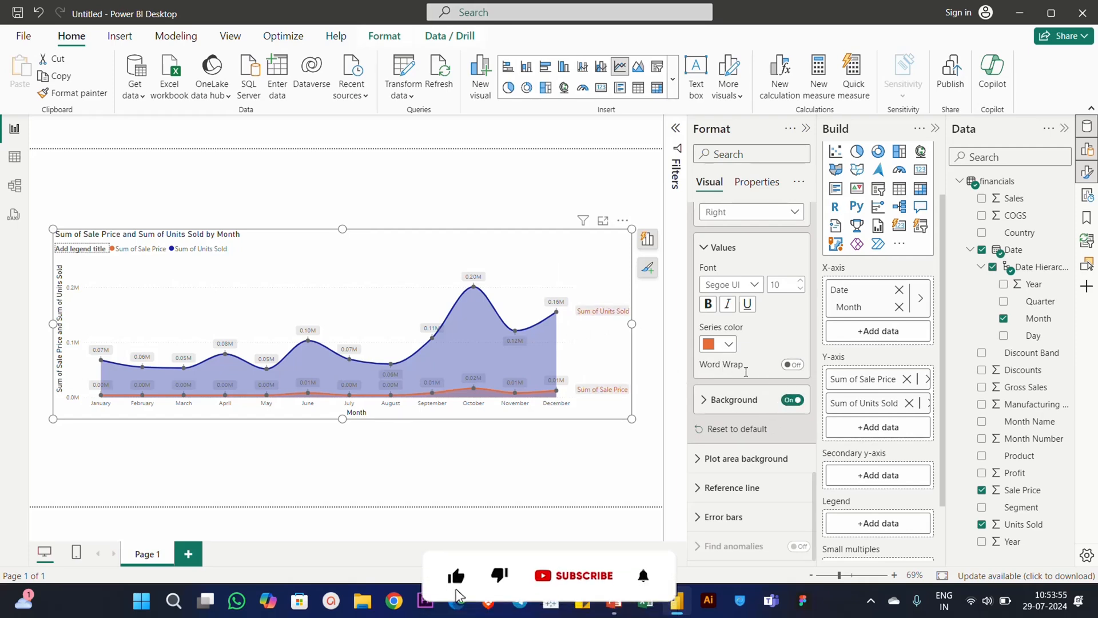
{"action": "left_click", "coordinate": [792, 364]}
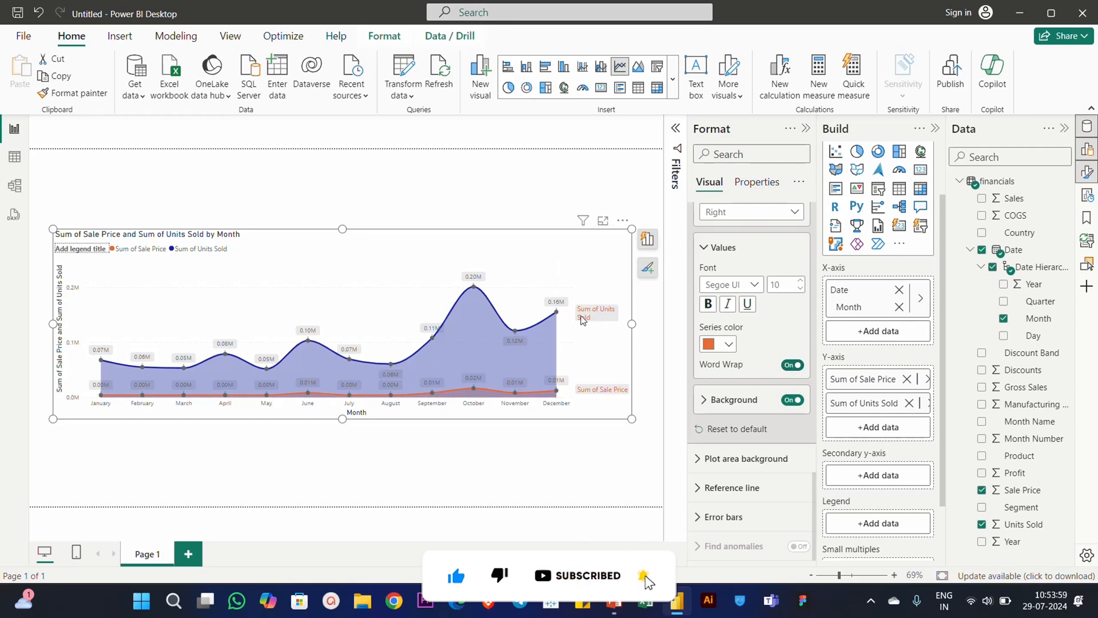
{"action": "left_click", "coordinate": [788, 369]}
{"action": "left_click", "coordinate": [788, 368]}
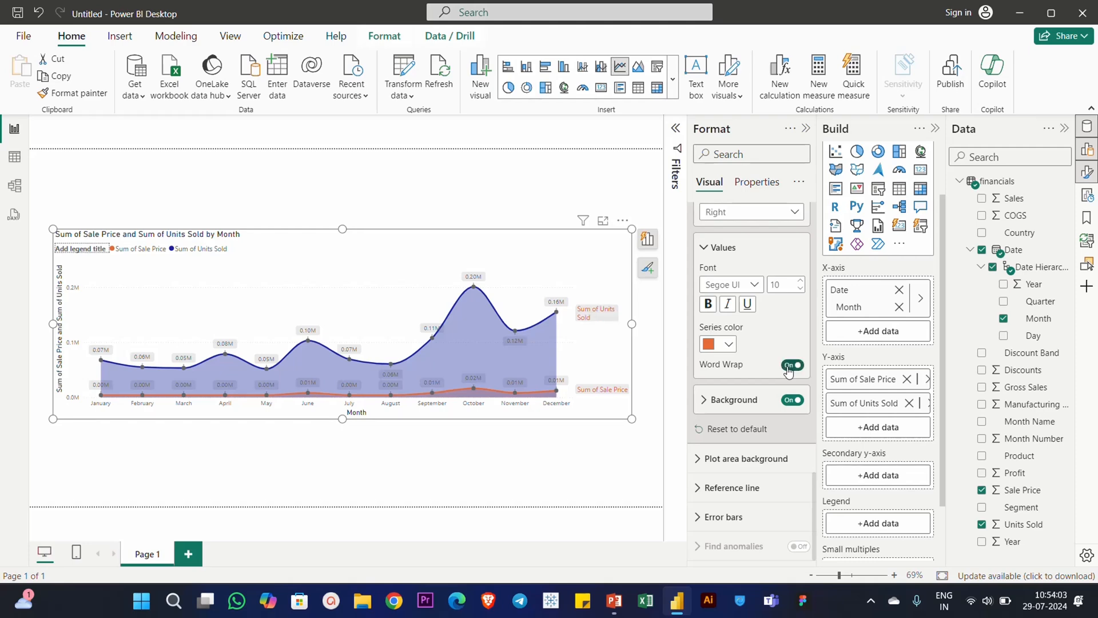
{"action": "left_click", "coordinate": [788, 368]}
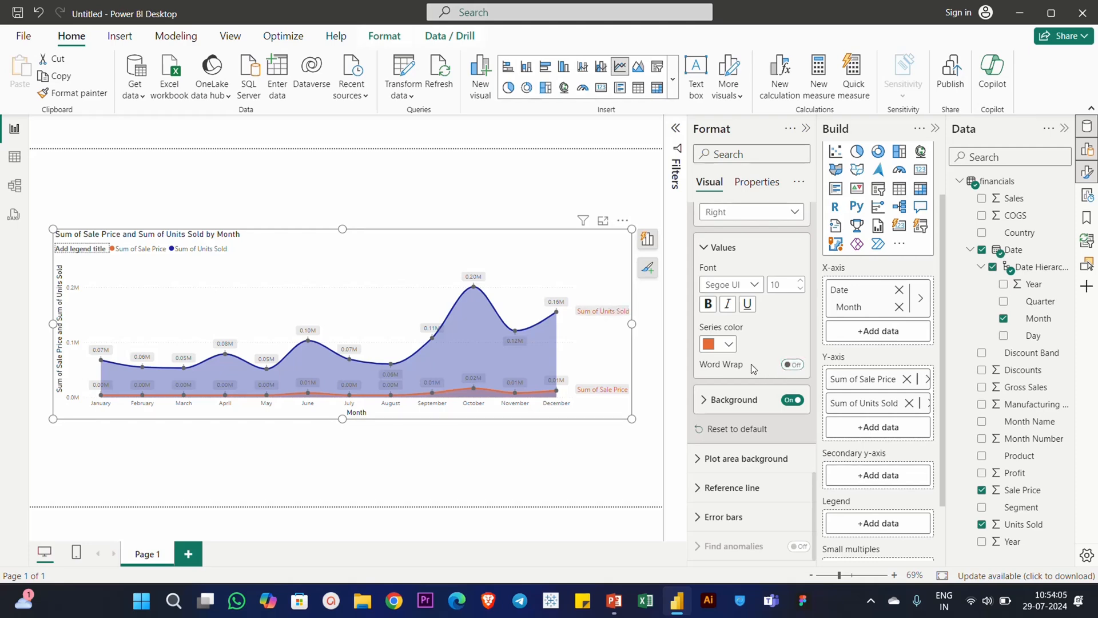
Step: Collapse the data label options and series label settings, and look over the plot area background settings
{"action": "scroll", "coordinate": [750, 363], "scroll_direction": "up", "scroll_amount": 5}
{"action": "scroll", "coordinate": [743, 343], "scroll_direction": "up", "scroll_amount": 5}
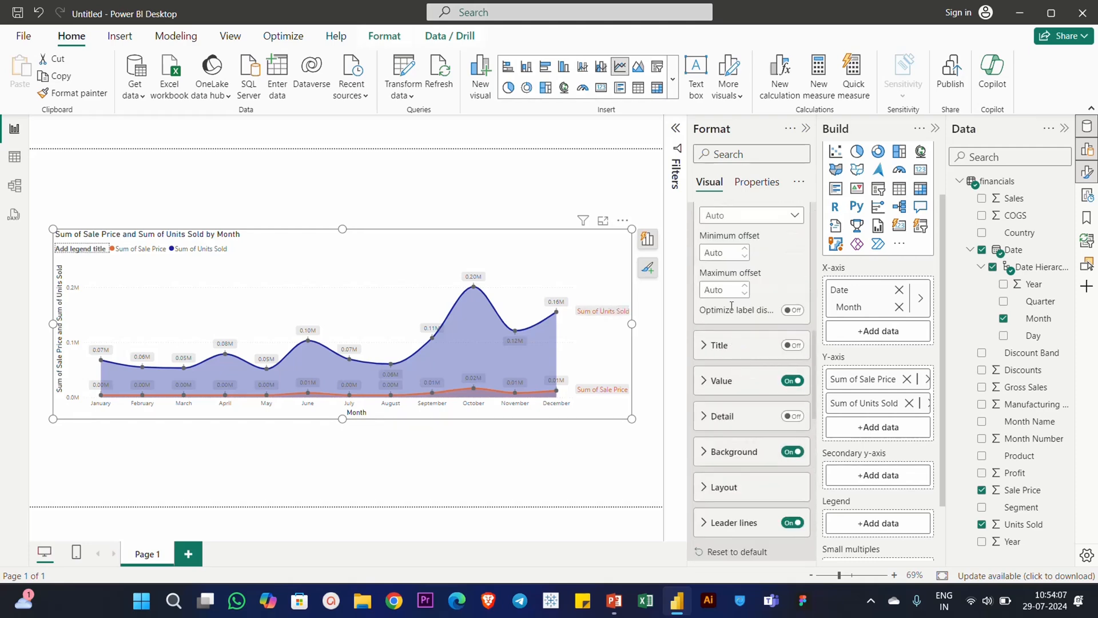
{"action": "left_click", "coordinate": [722, 324]}
{"action": "scroll", "coordinate": [740, 379], "scroll_direction": "down", "scroll_amount": 5}
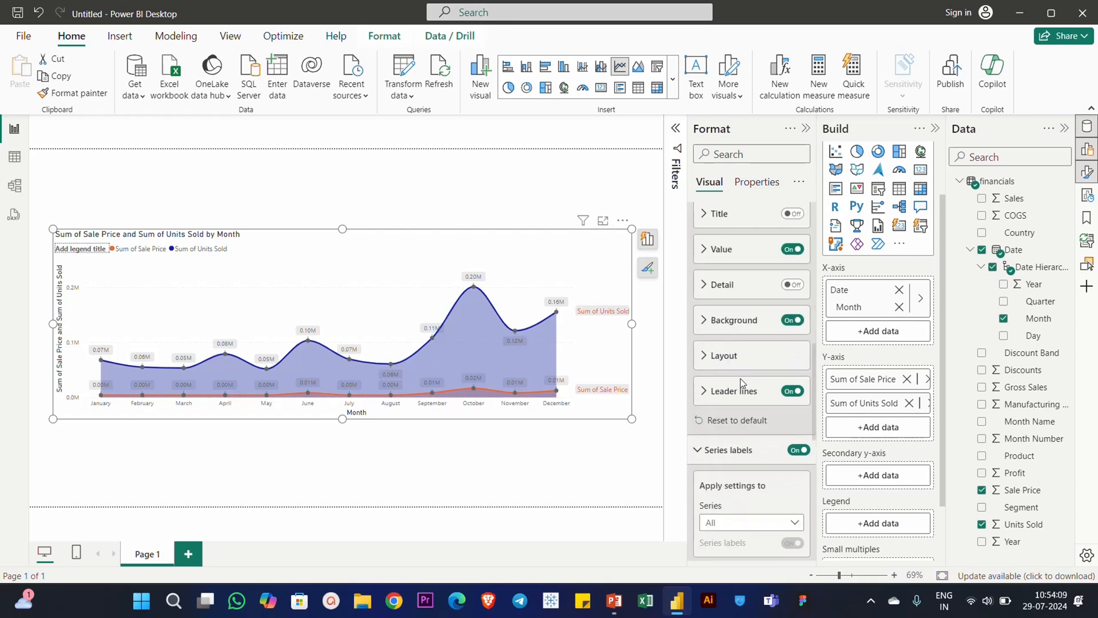
{"action": "left_click", "coordinate": [732, 312]}
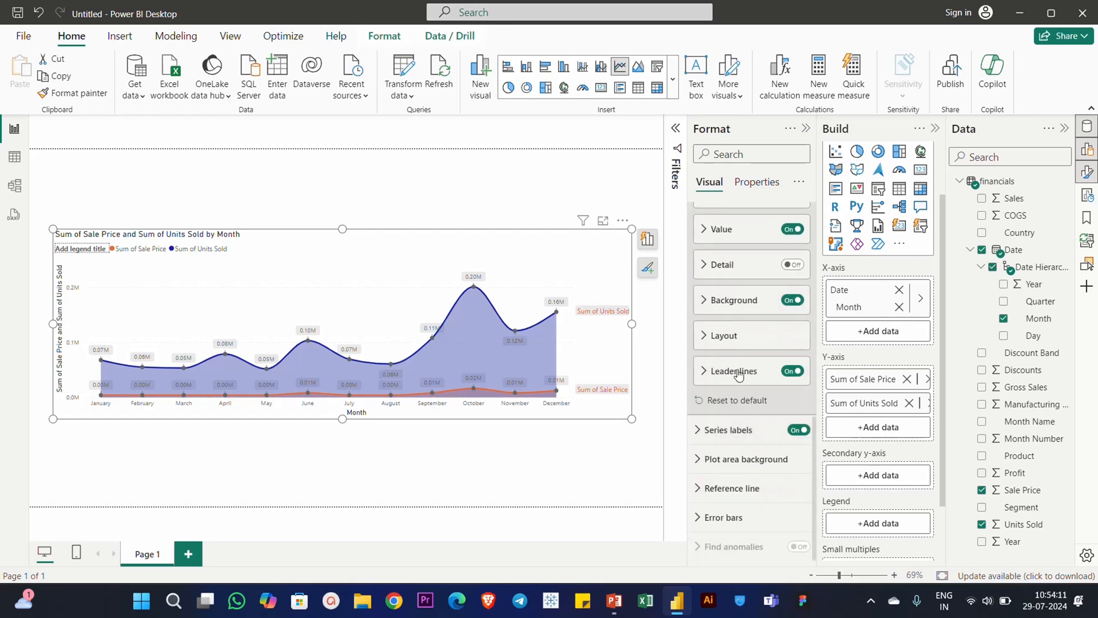
{"action": "left_click", "coordinate": [742, 459]}
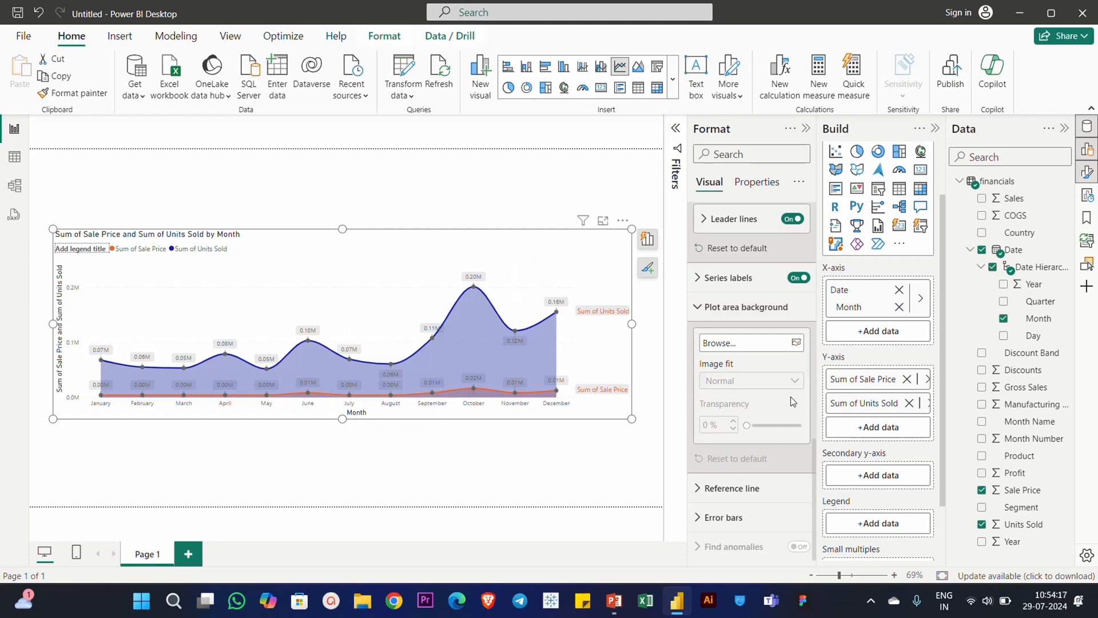
{"action": "left_click", "coordinate": [735, 307]}
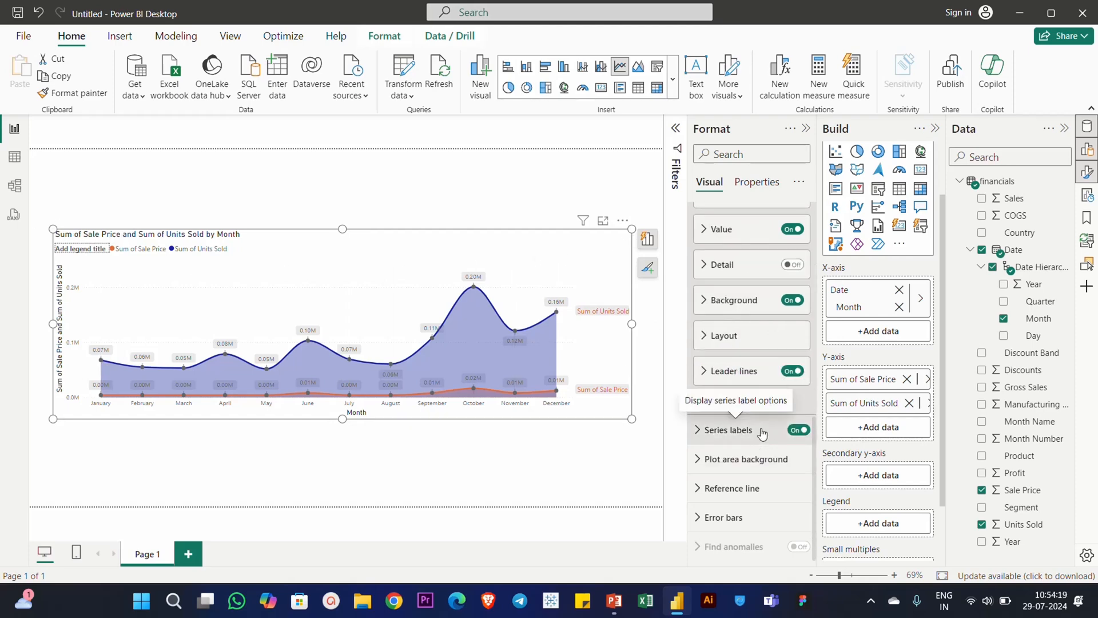
{"action": "scroll", "coordinate": [738, 412], "scroll_direction": "up", "scroll_amount": 5}
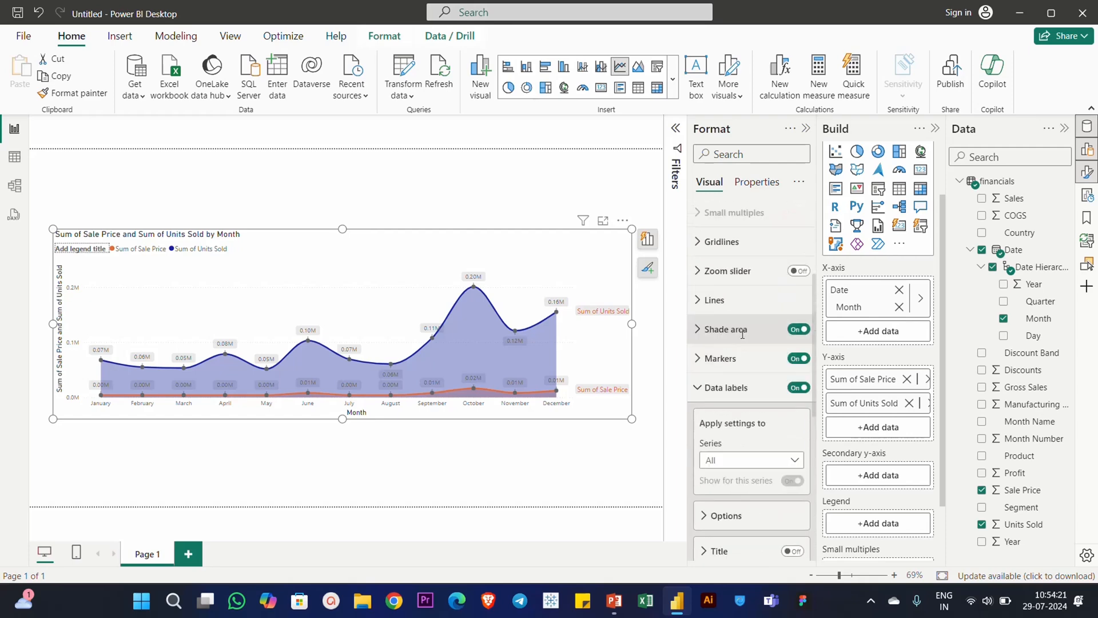
Step: Collapse the data label settings and add an Average line reference line to the chart for the Sum of Units Sold series
{"action": "left_click", "coordinate": [733, 392]}
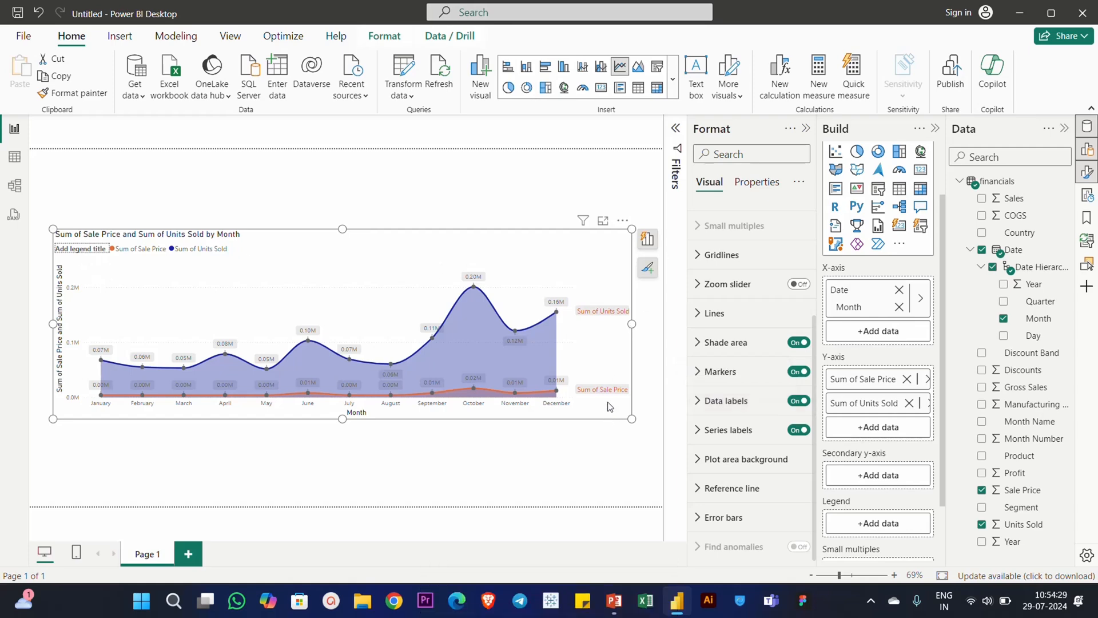
{"action": "mouse_move", "coordinate": [568, 390]}
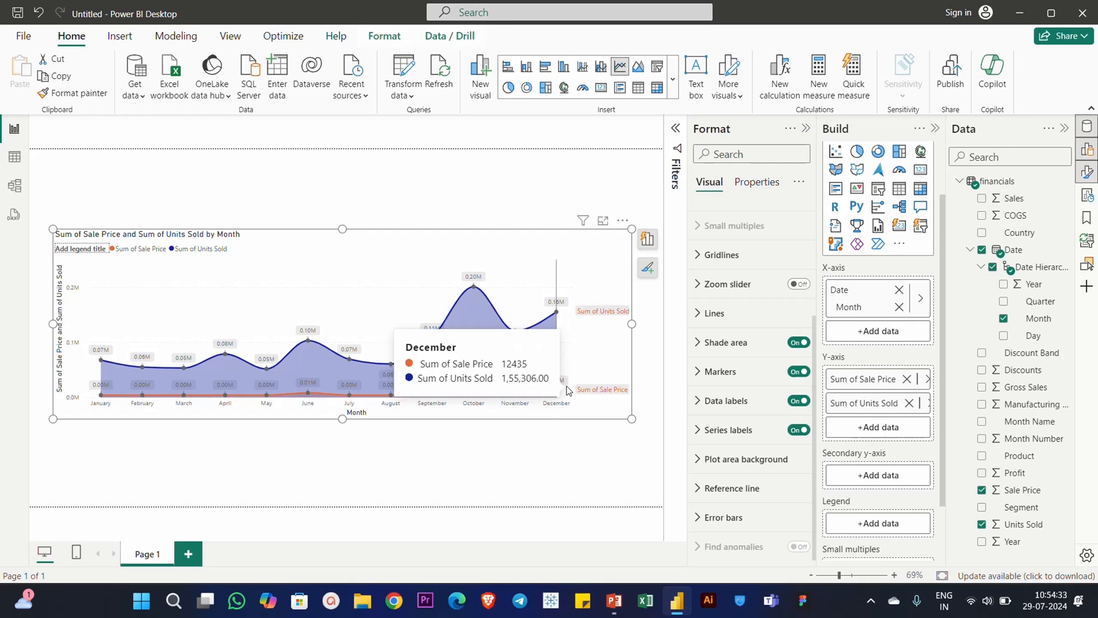
{"action": "left_click", "coordinate": [740, 495]}
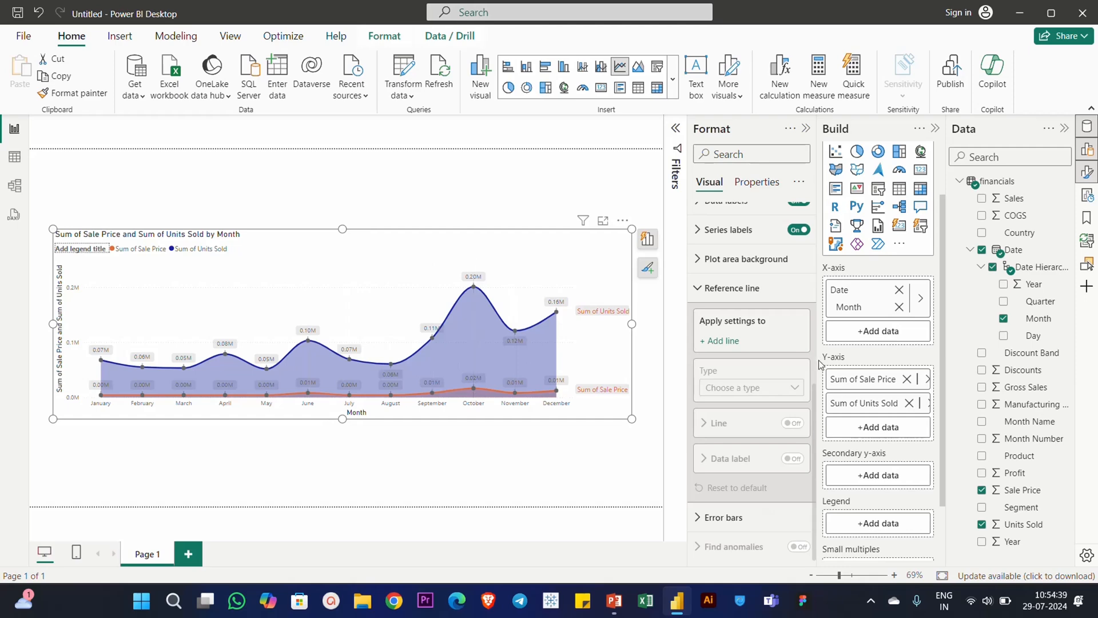
{"action": "left_click", "coordinate": [723, 342]}
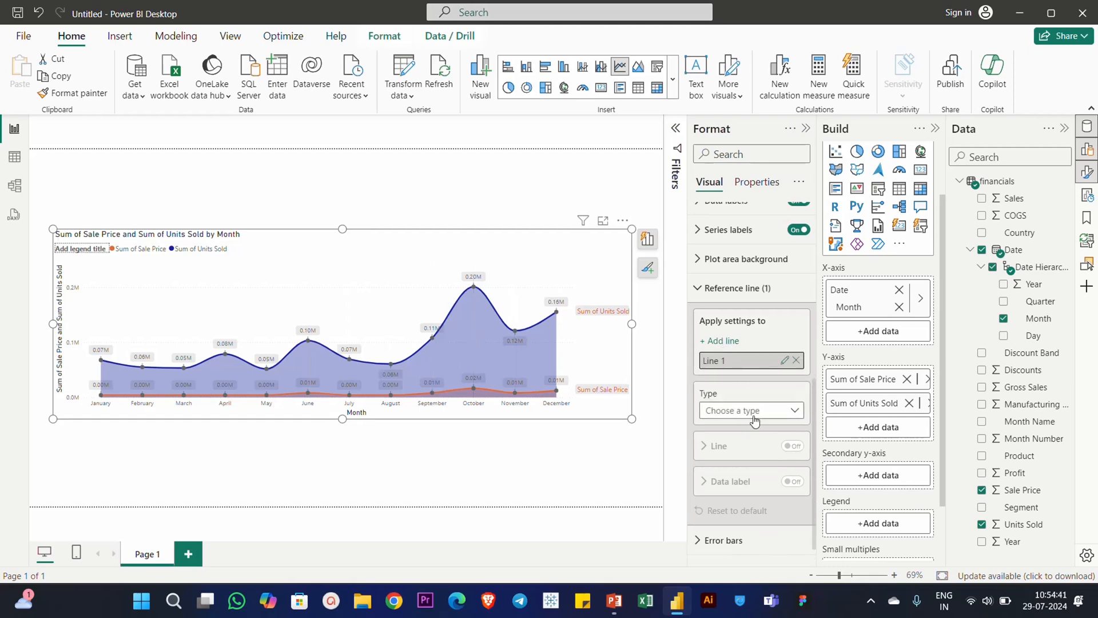
{"action": "left_click", "coordinate": [750, 415]}
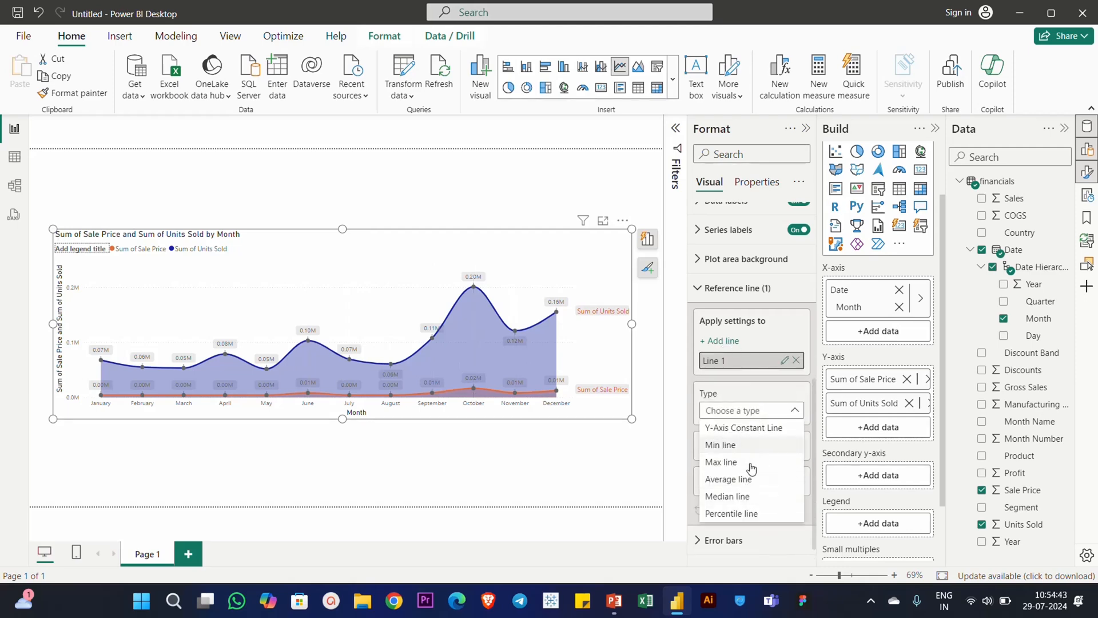
{"action": "left_click", "coordinate": [742, 421]}
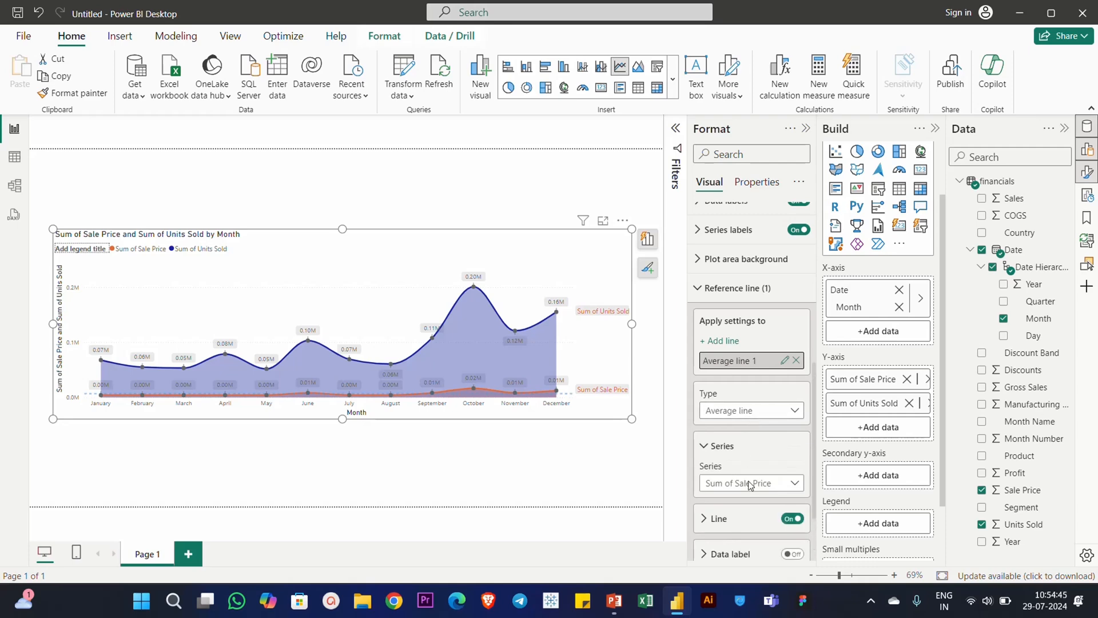
{"action": "left_click", "coordinate": [749, 483]}
{"action": "left_click", "coordinate": [758, 518]}
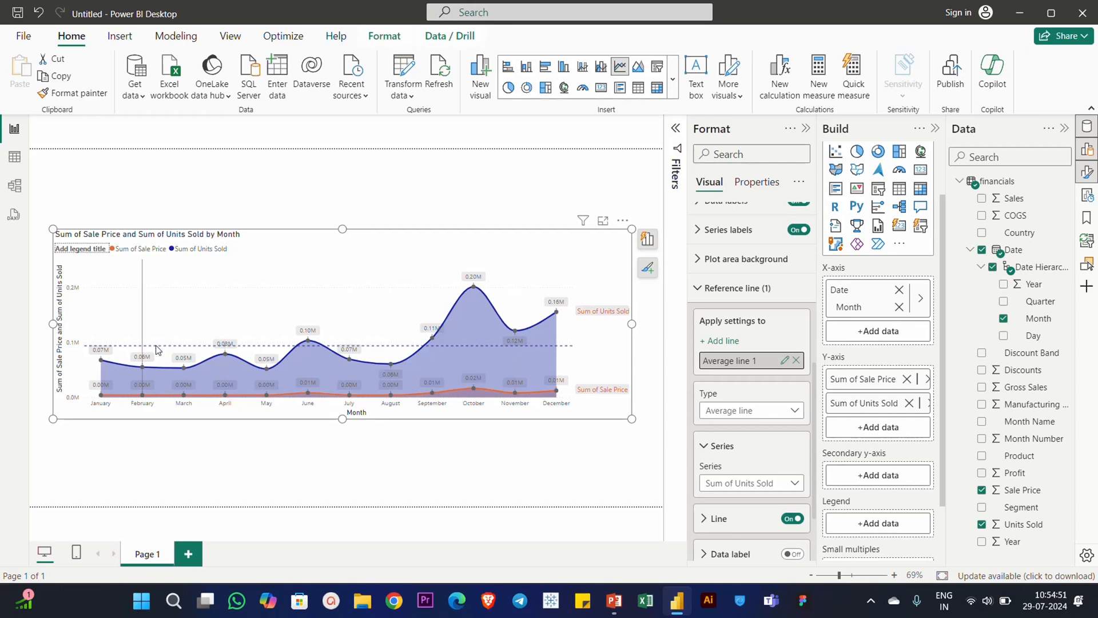
Step: Add a second Average line reference line for the Sum of Sale Price series and check both lines on the chart
{"action": "left_click", "coordinate": [722, 341]}
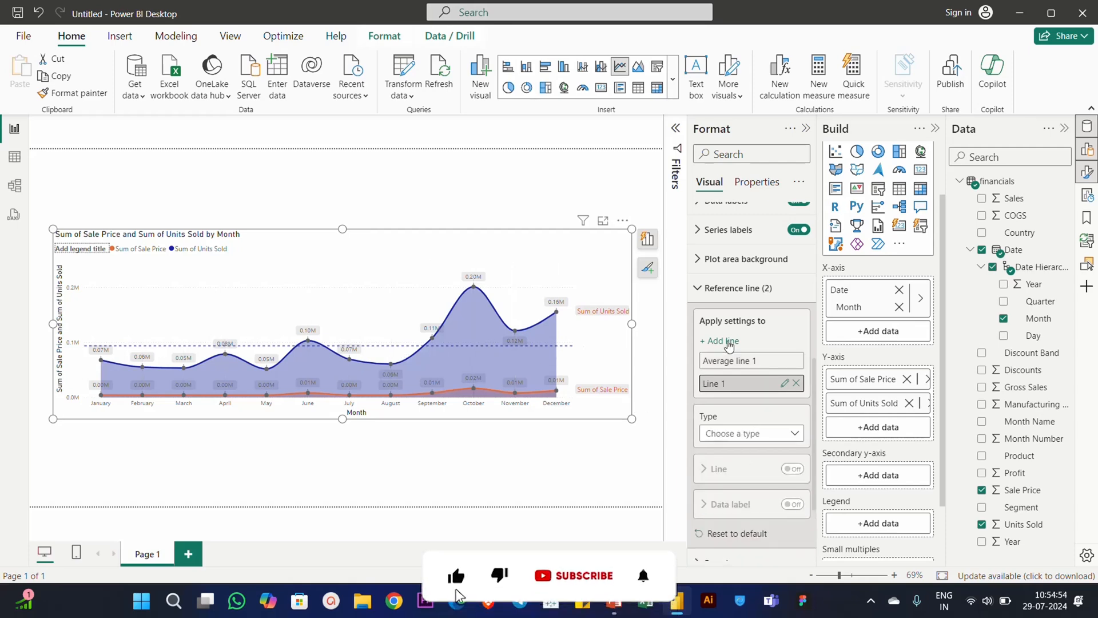
{"action": "left_click", "coordinate": [738, 433]}
{"action": "left_click", "coordinate": [738, 506]}
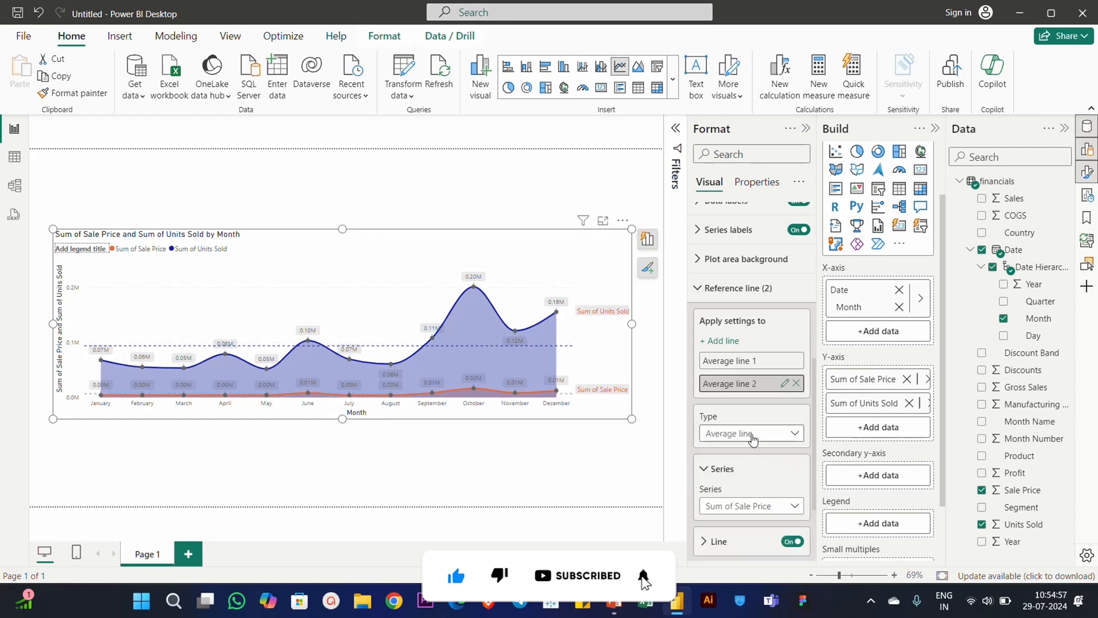
{"action": "left_click", "coordinate": [743, 506]}
{"action": "left_click", "coordinate": [745, 524]}
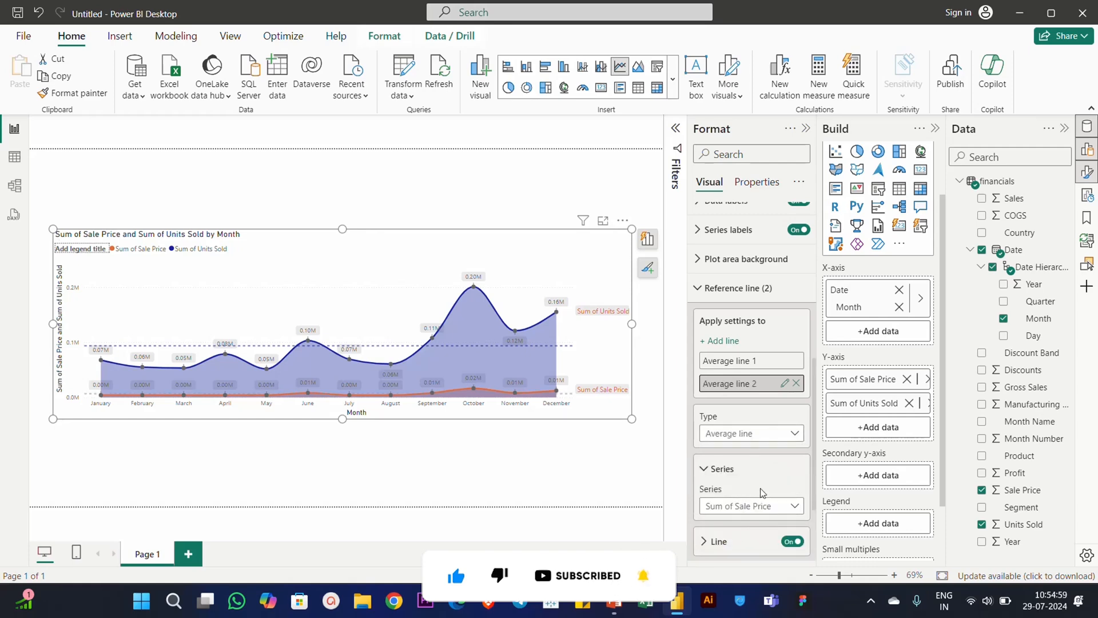
{"action": "scroll", "coordinate": [762, 493], "scroll_direction": "down", "scroll_amount": 2}
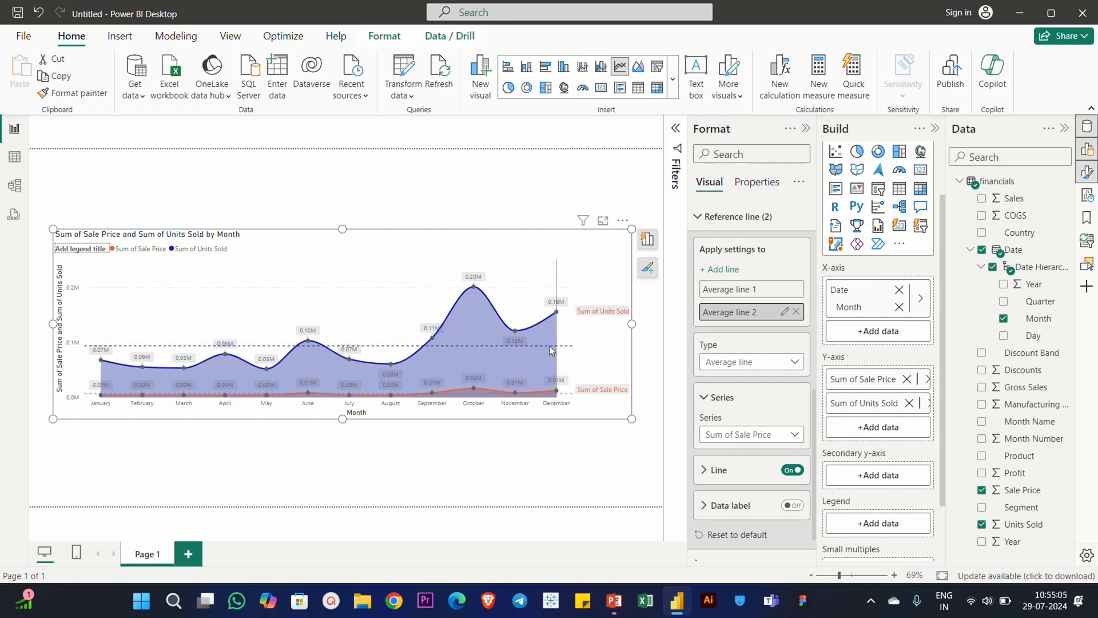
{"action": "mouse_move", "coordinate": [559, 344]}
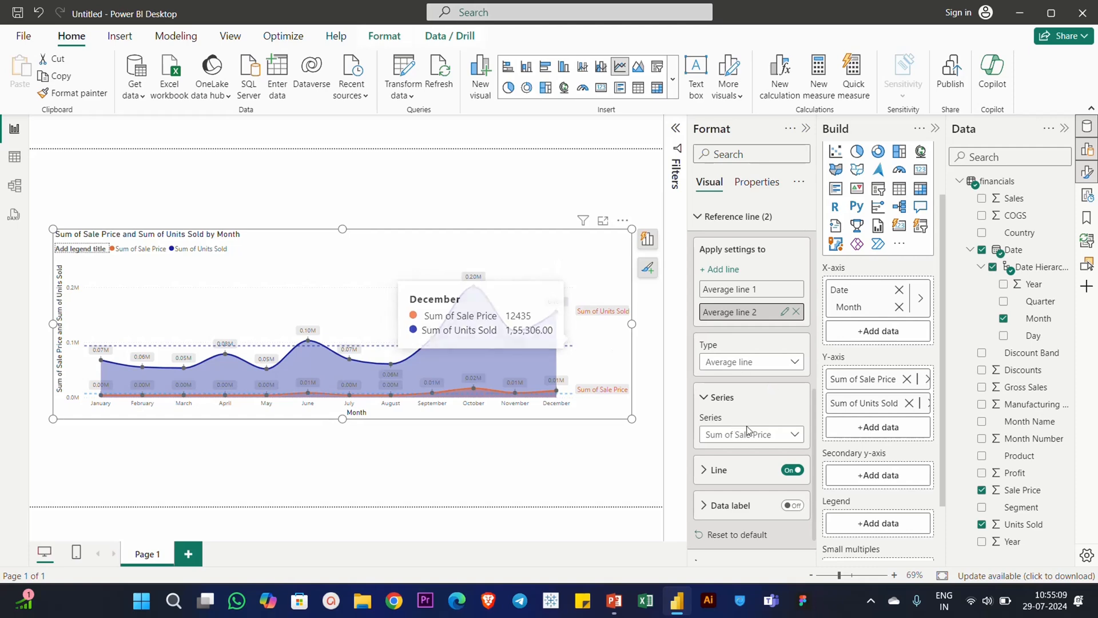
Step: Look over the remaining chart formatting options and collapse the reference line settings
{"action": "scroll", "coordinate": [766, 429], "scroll_direction": "down", "scroll_amount": 1}
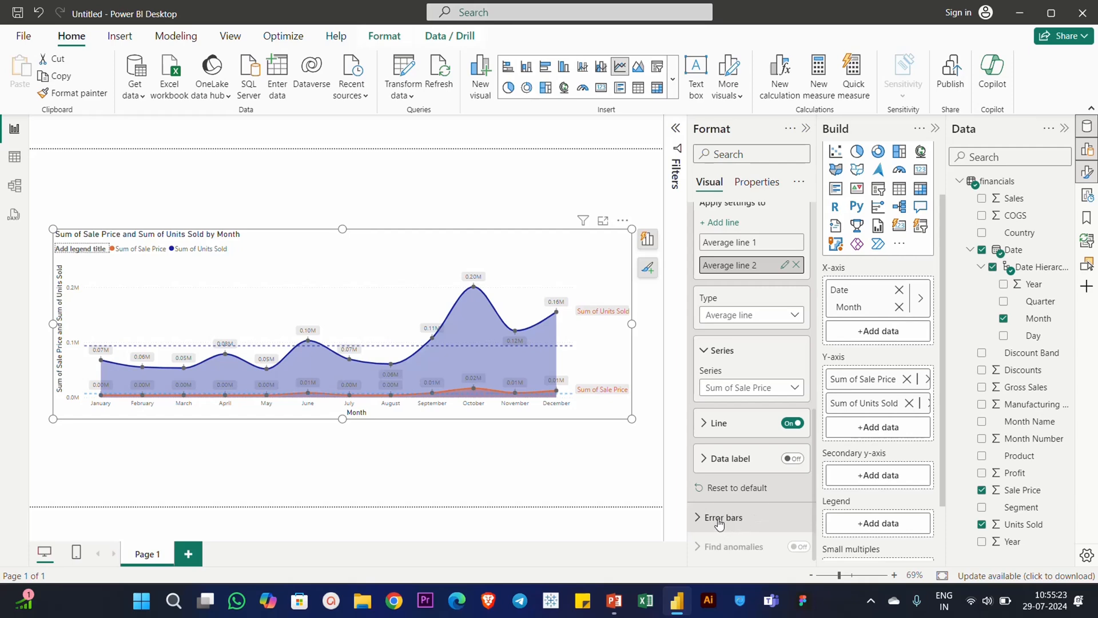
{"action": "scroll", "coordinate": [719, 523], "scroll_direction": "up", "scroll_amount": 8}
{"action": "scroll", "coordinate": [742, 433], "scroll_direction": "down", "scroll_amount": 5}
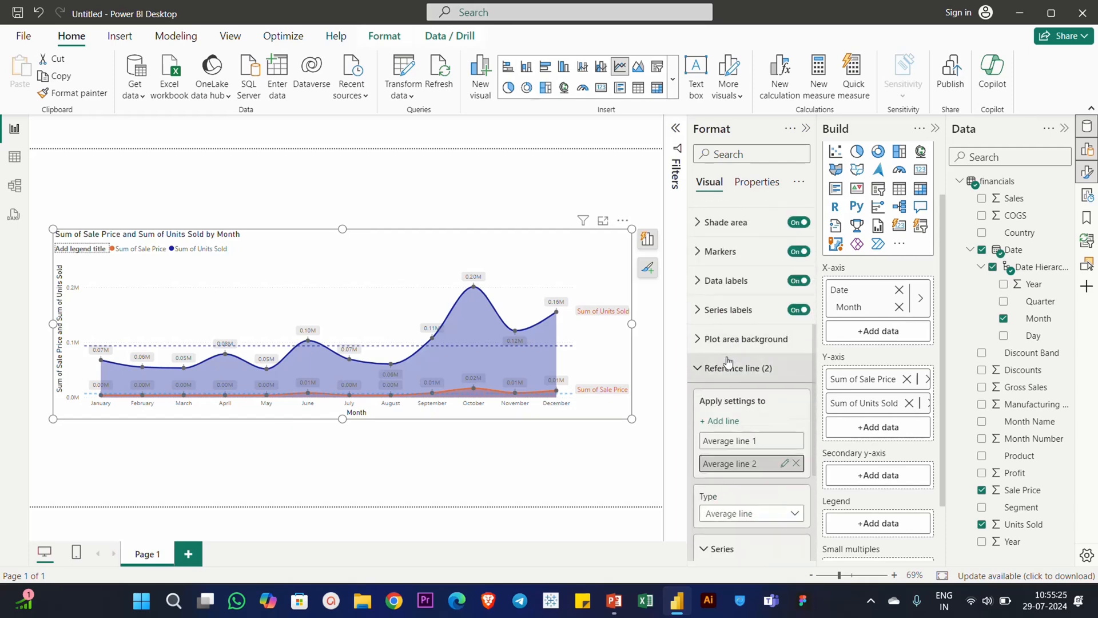
{"action": "left_click", "coordinate": [728, 367]}
{"action": "scroll", "coordinate": [736, 451], "scroll_direction": "up", "scroll_amount": 4}
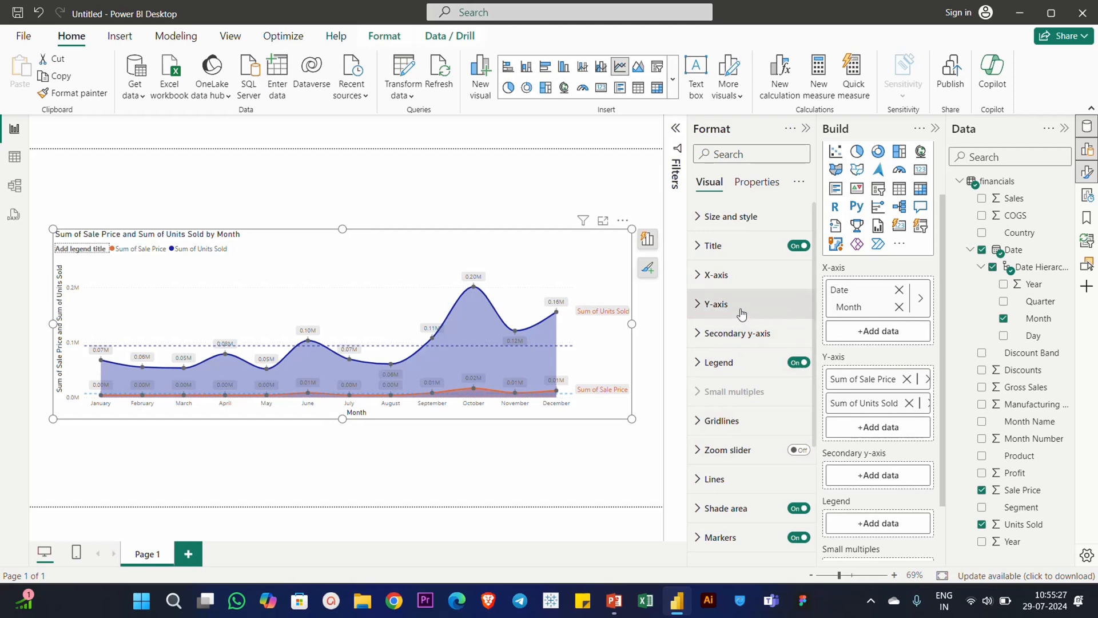
Step: Collapse the Format, Build and Data panes to enlarge the canvas, and inspect the chart's November values
{"action": "left_click", "coordinate": [807, 129]}
{"action": "left_click", "coordinate": [934, 128]}
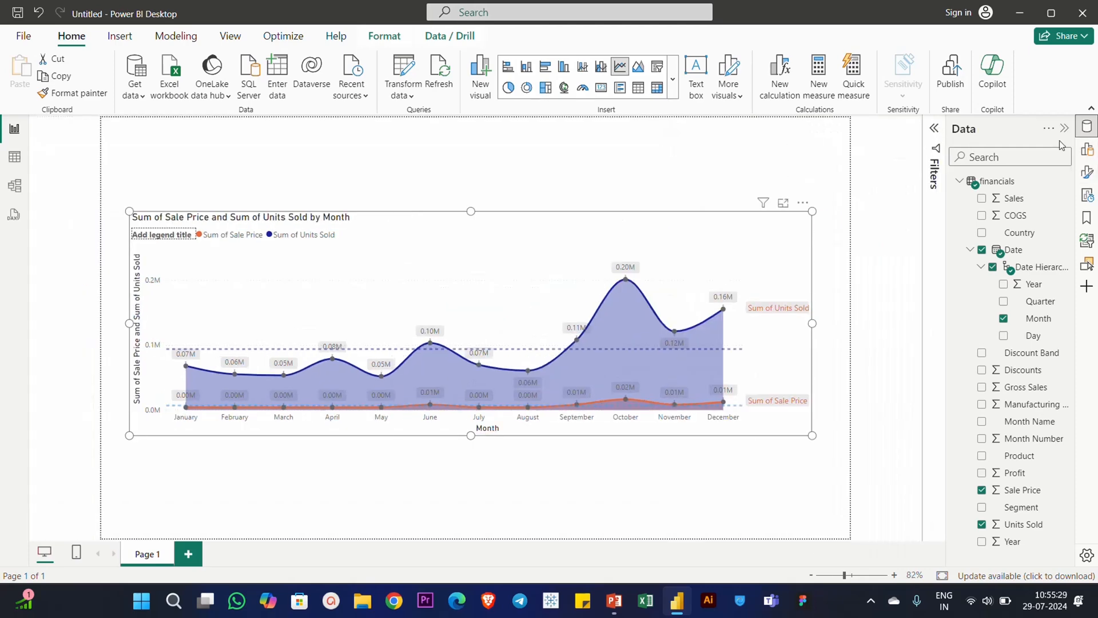
{"action": "left_click", "coordinate": [1065, 128]}
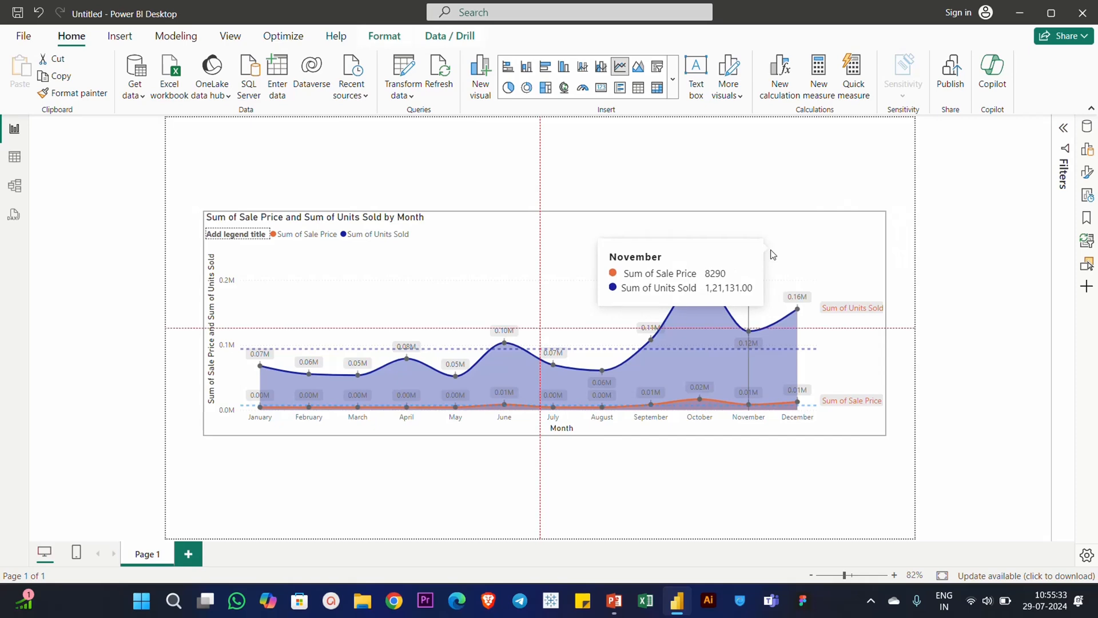
{"action": "left_click_drag", "start_coordinate": [773, 254], "coordinate": [774, 255]}
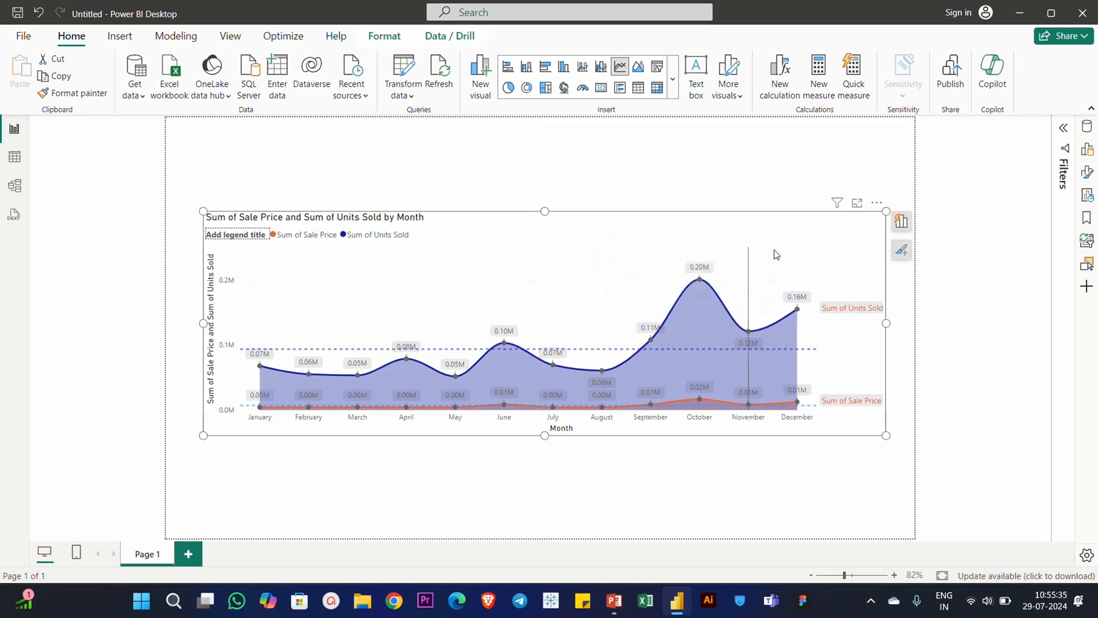
{"action": "mouse_move", "coordinate": [776, 254]}
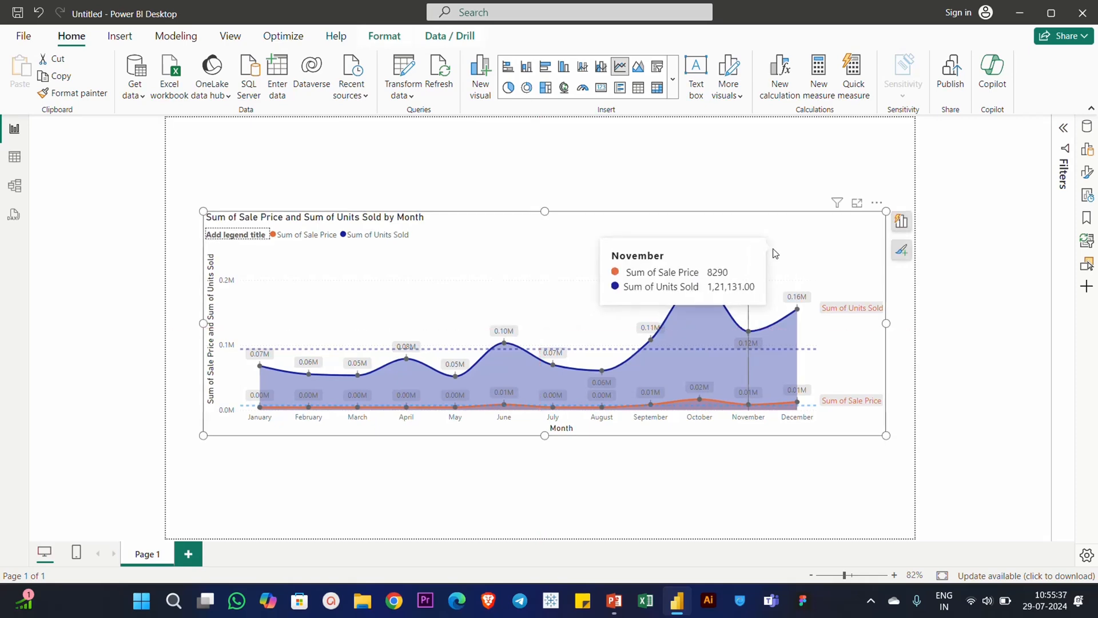